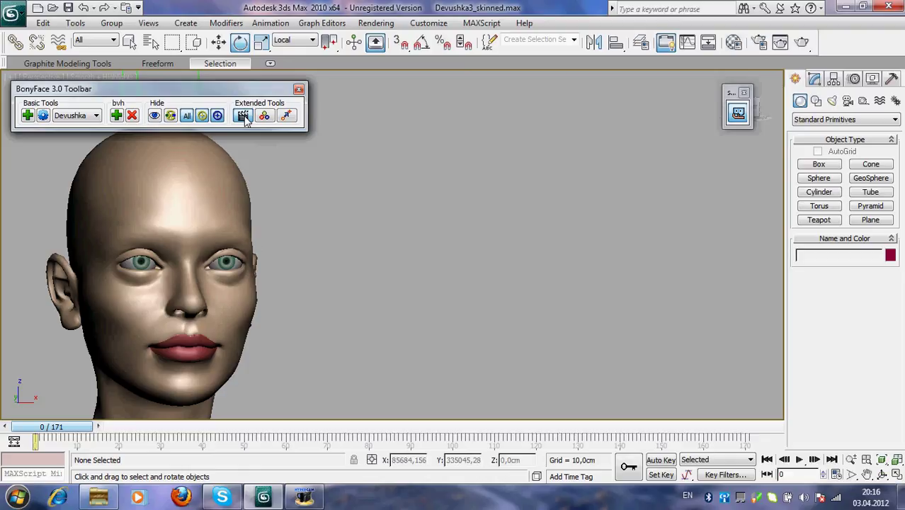
Open the BonyFace Poses window and choose D:\Devushka as the folder for the pose files
click(243, 117)
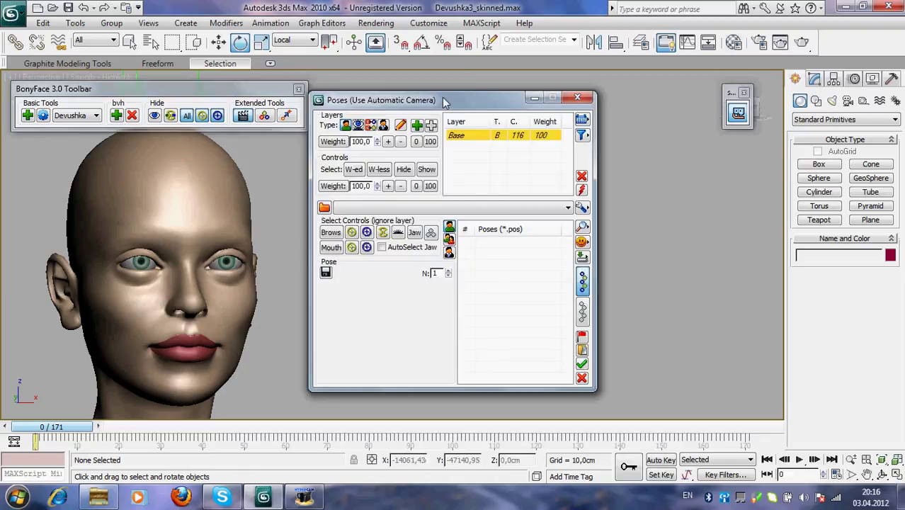
drag(462, 104, 498, 98)
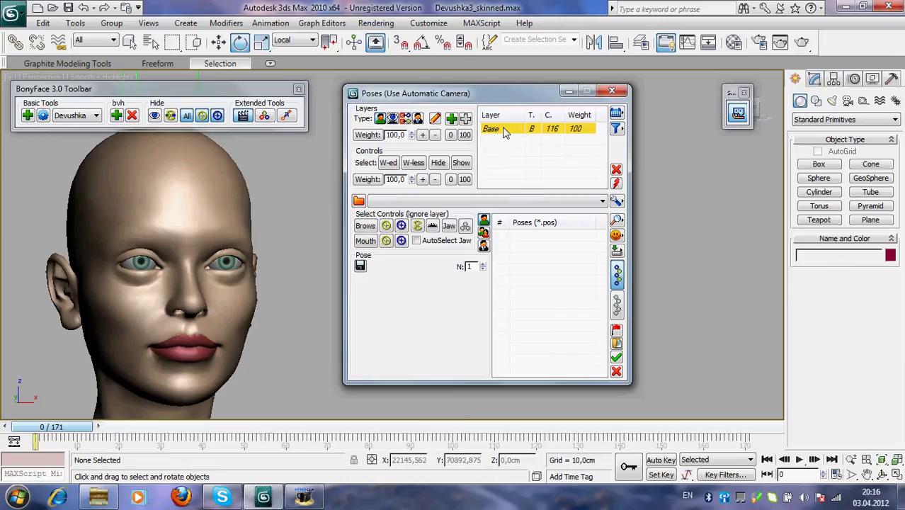
click(359, 203)
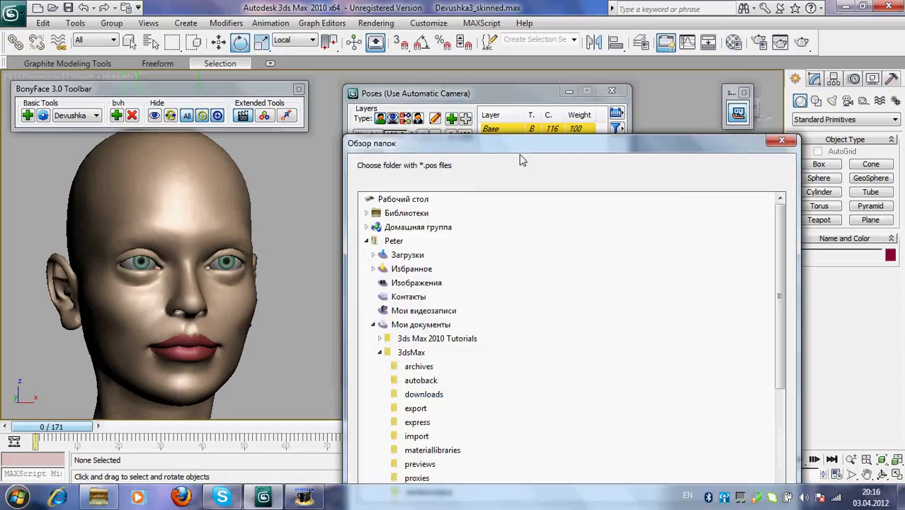
drag(535, 150, 537, 54)
drag(779, 241, 778, 283)
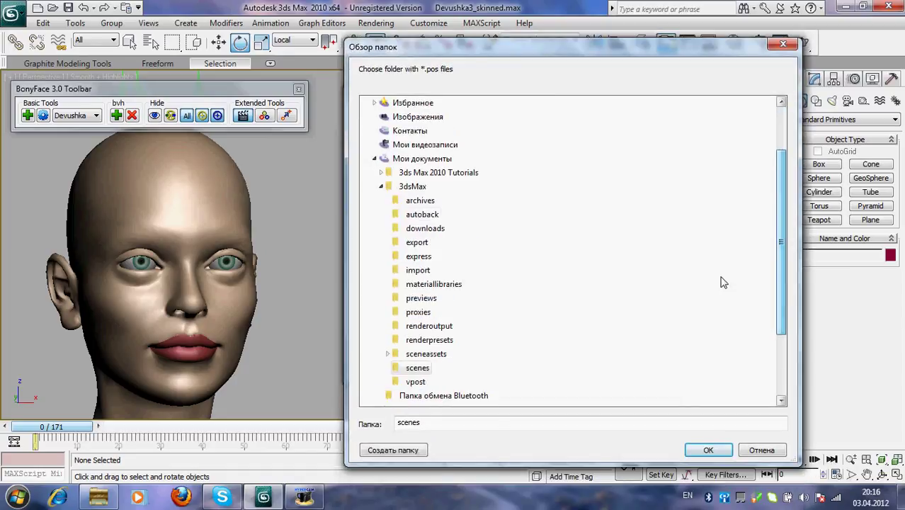
click(381, 186)
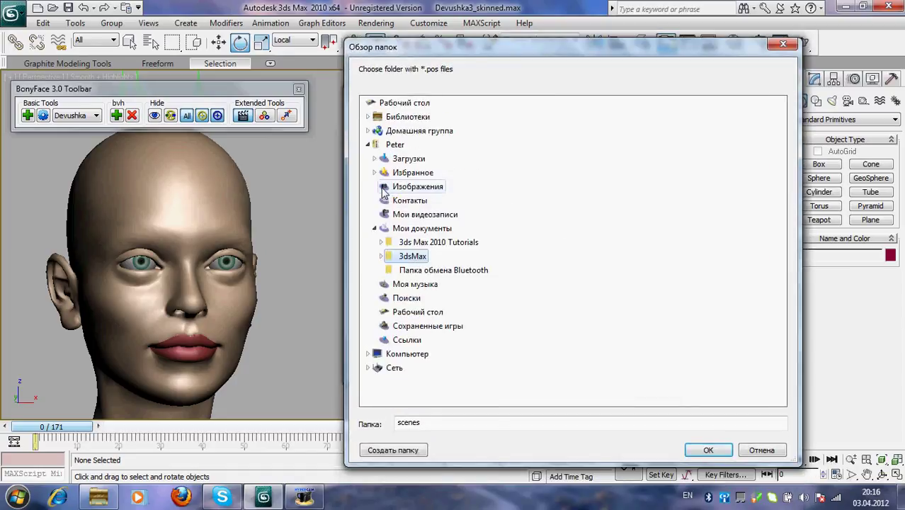
double_click(408, 353)
double_click(453, 382)
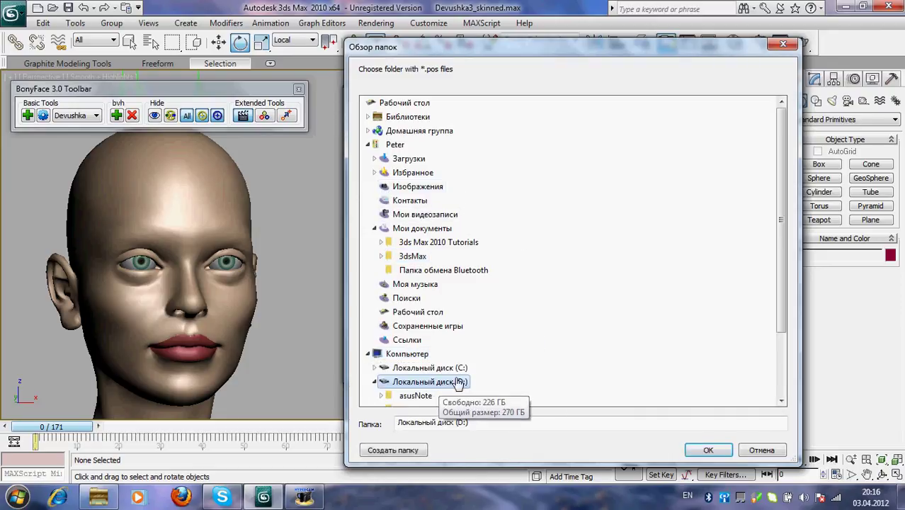
drag(777, 284, 783, 338)
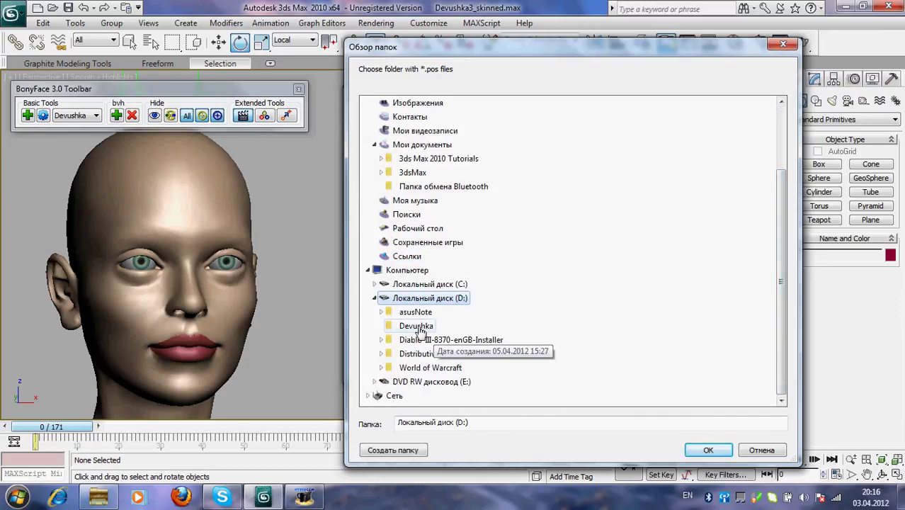
click(416, 325)
click(710, 451)
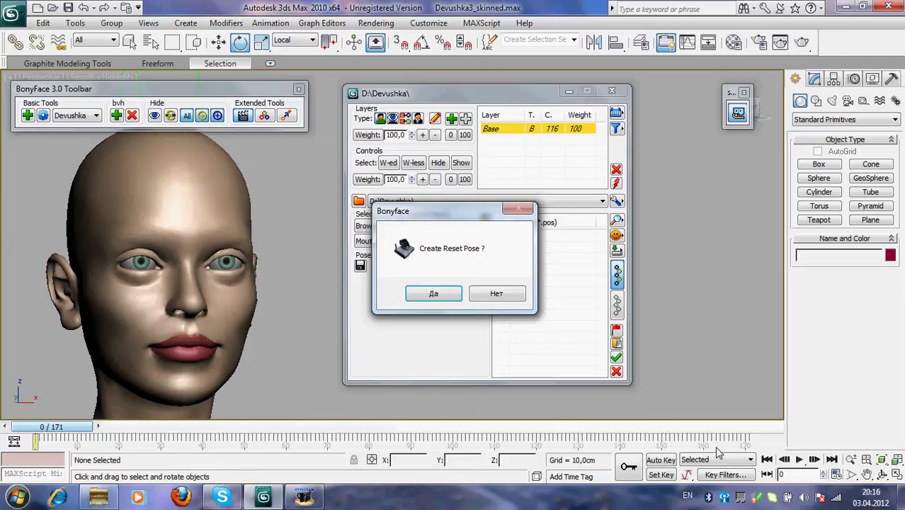
Create the reset pose for the head and expand the Poses window's settings
click(439, 299)
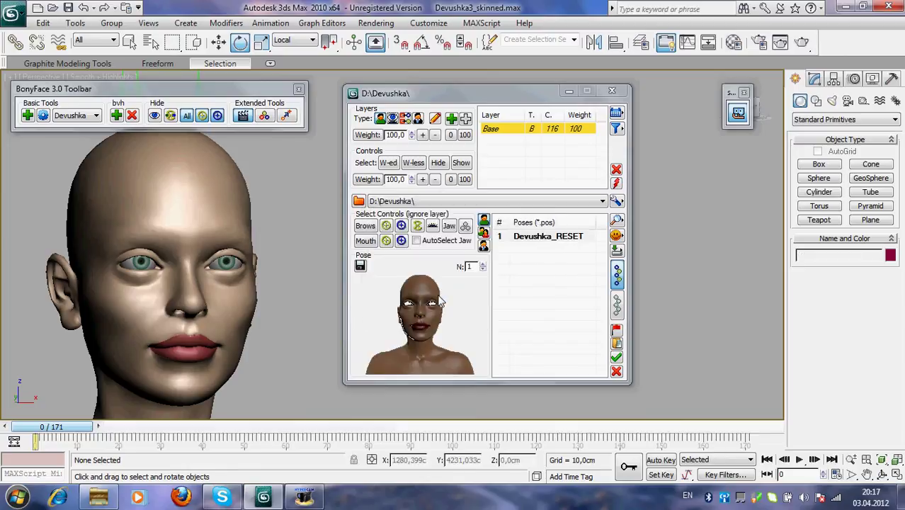
click(529, 242)
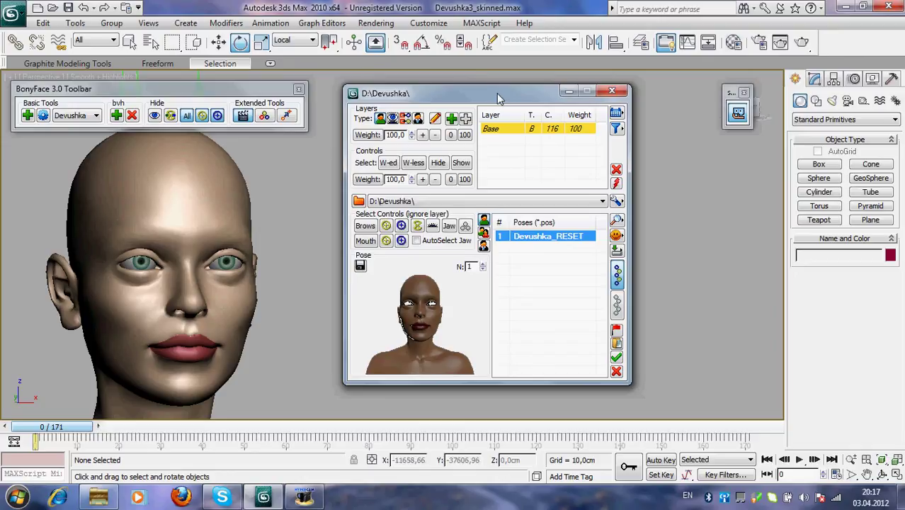
drag(495, 93, 536, 107)
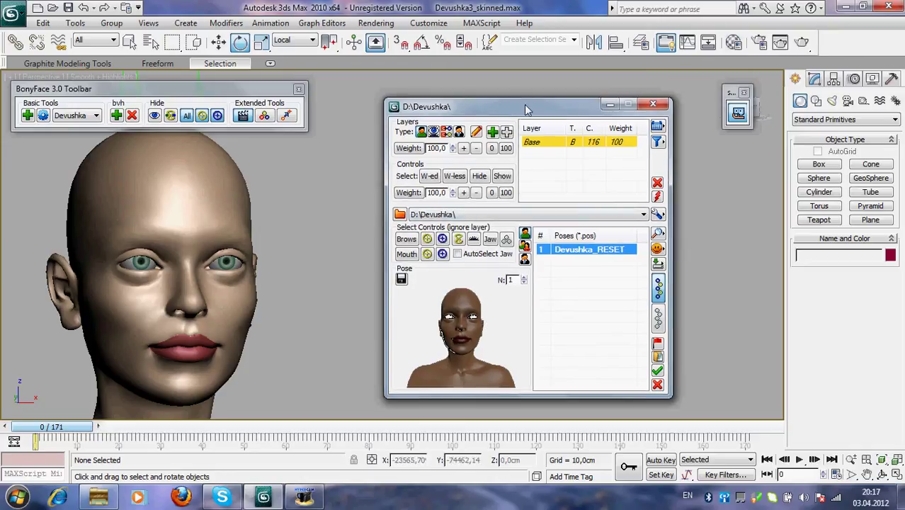
drag(527, 109, 495, 94)
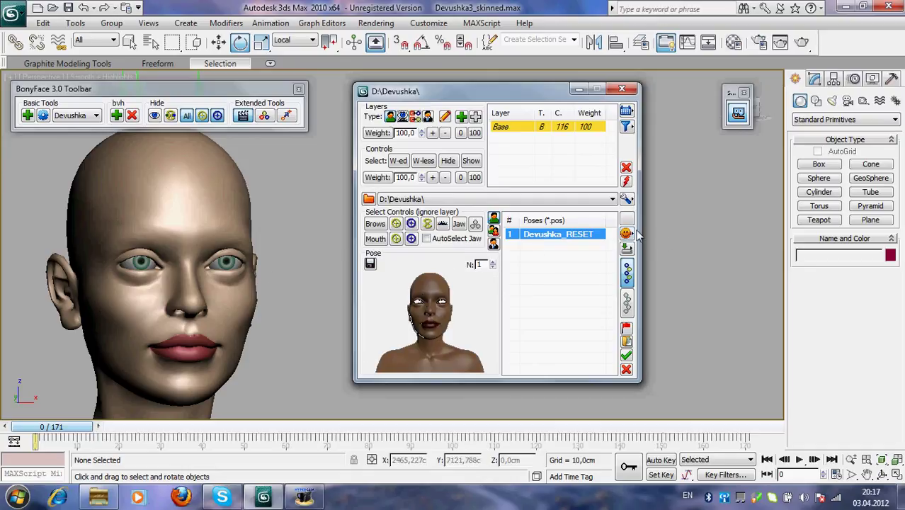
click(627, 199)
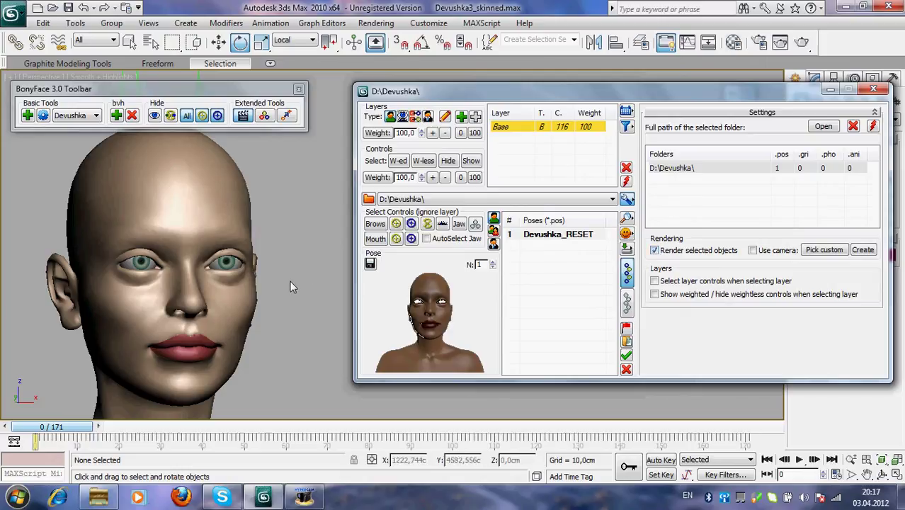
Unhide the main yellow facial controls and move the mouth-corner control on the viewport-left side upward into a one-sided smile
click(201, 115)
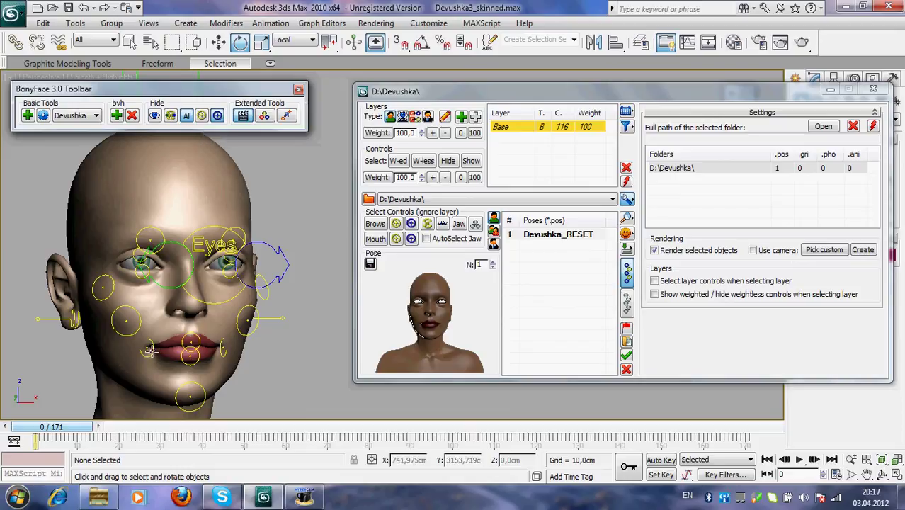
click(149, 353)
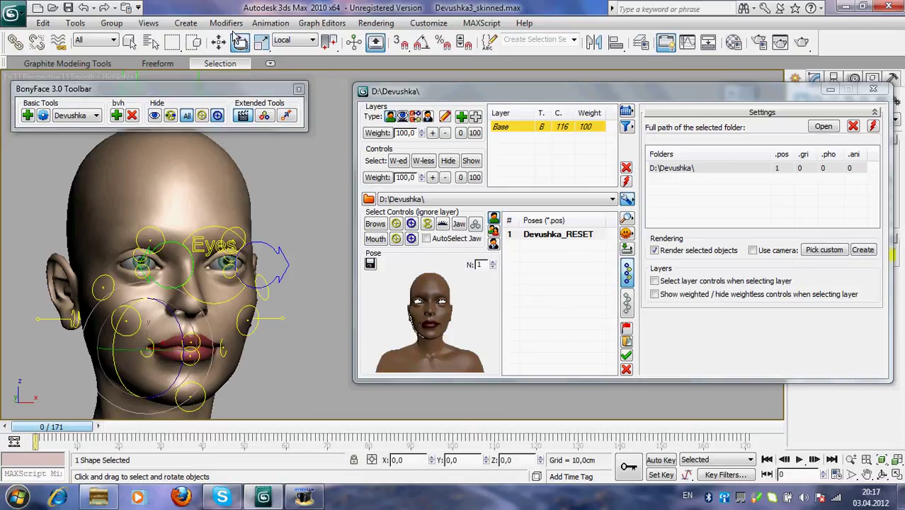
key(w)
mouse_move(163, 327)
mouse_down()
mouse_move(154, 308)
mouse_move(166, 315)
mouse_up()
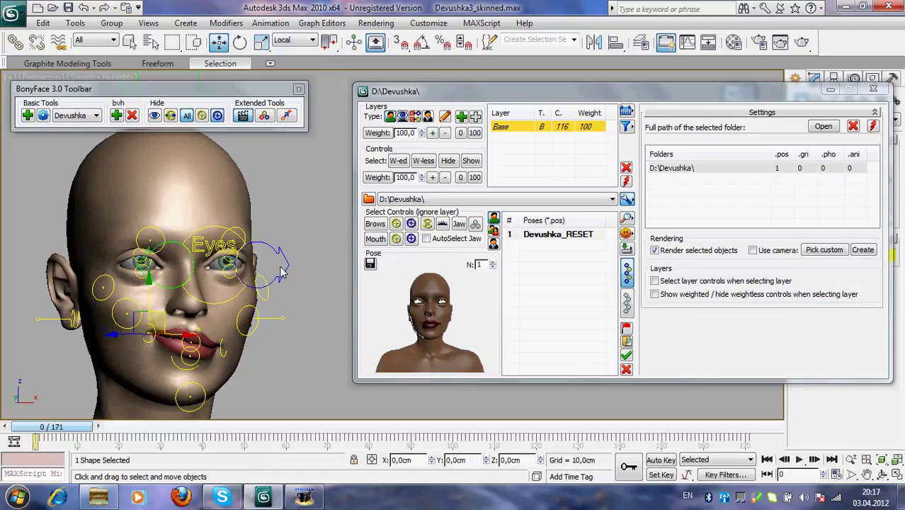
Select all the visible facial controls and save the current pose as halfsmile
drag(314, 275, 29, 175)
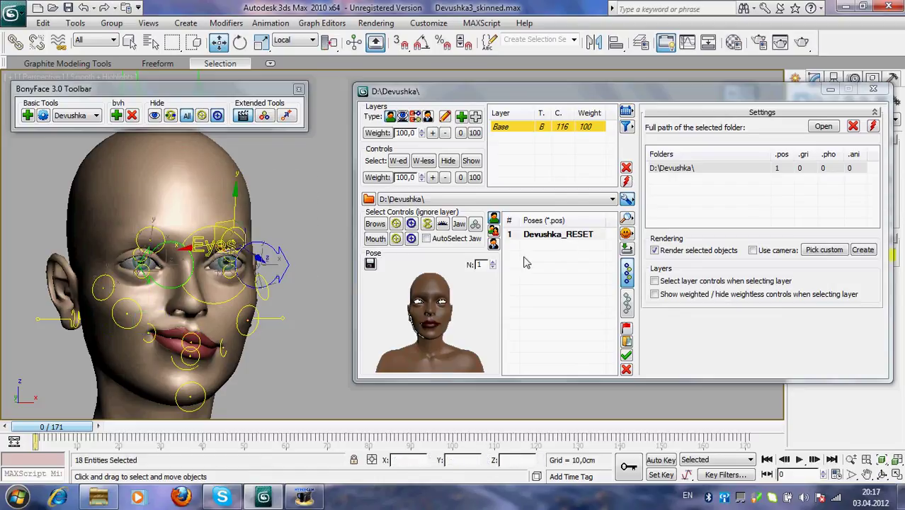
click(371, 265)
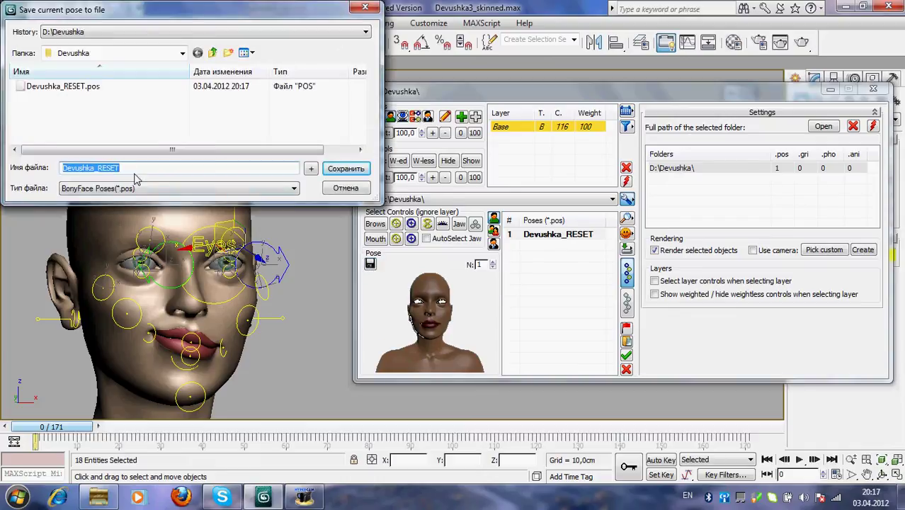
text(ha)
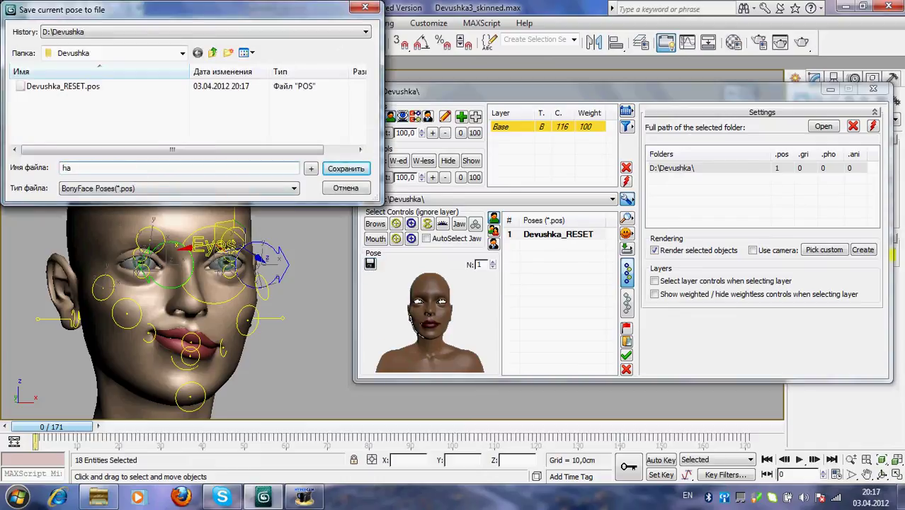
text(lfsmile)
click(351, 170)
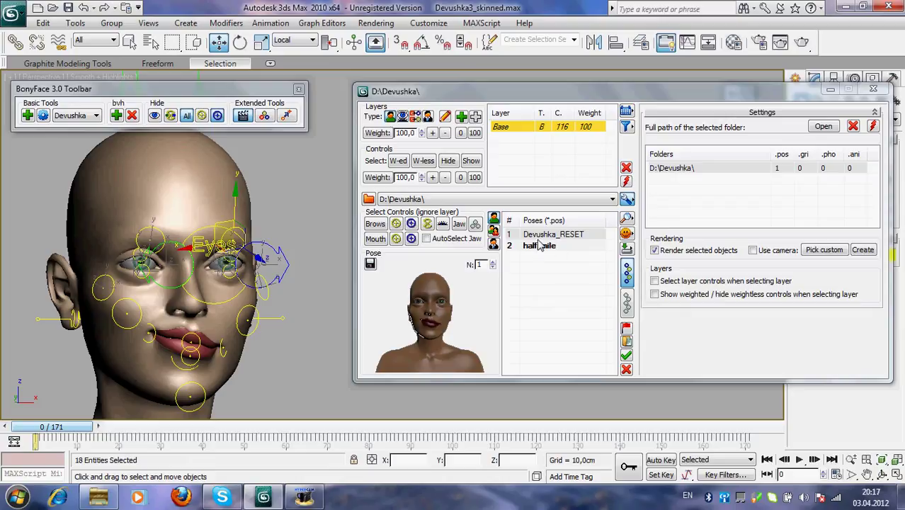
Unhide the detailed blue facial controls and freeze the Devushka head in the BonyFace settings
click(218, 116)
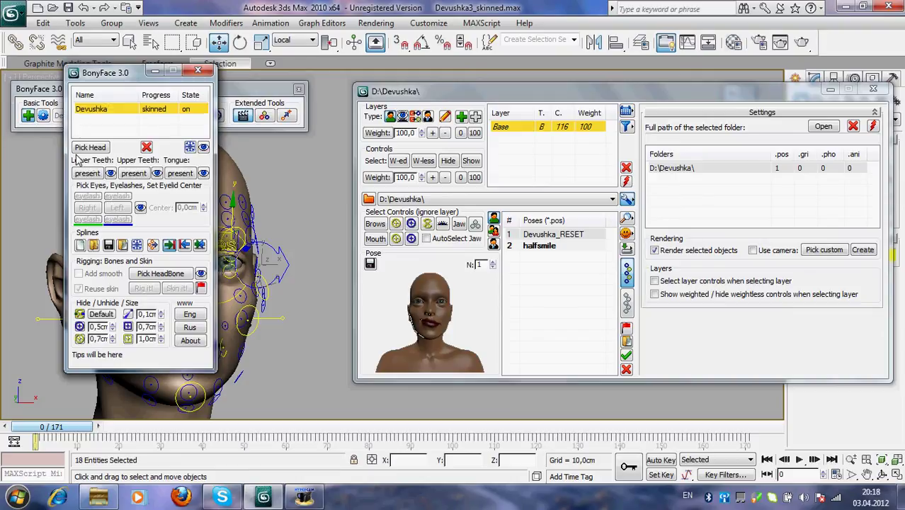
click(190, 147)
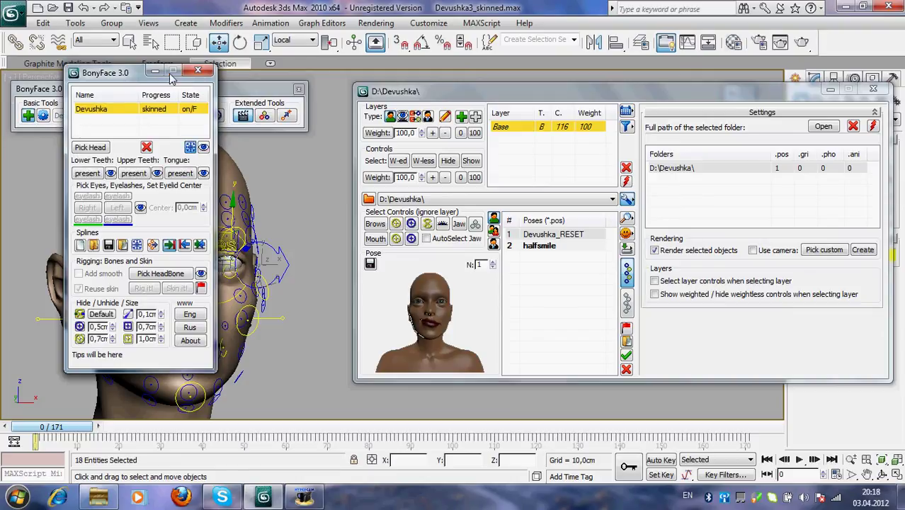
click(198, 70)
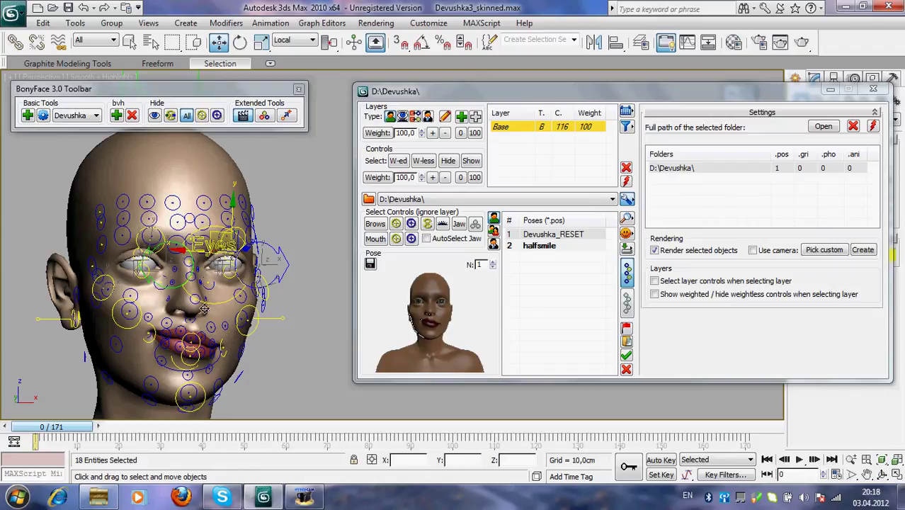
Rotate the small blue control at the raised mouth corner to reshape the lip
click(170, 333)
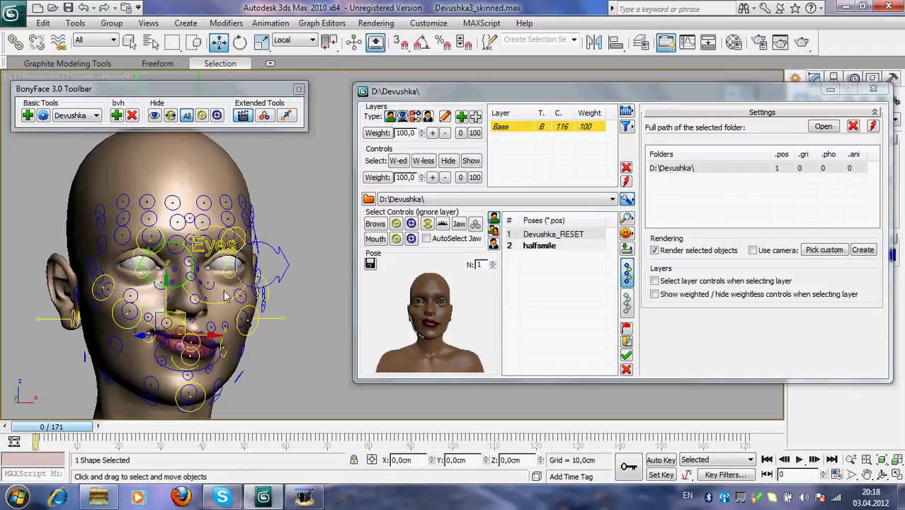
click(240, 42)
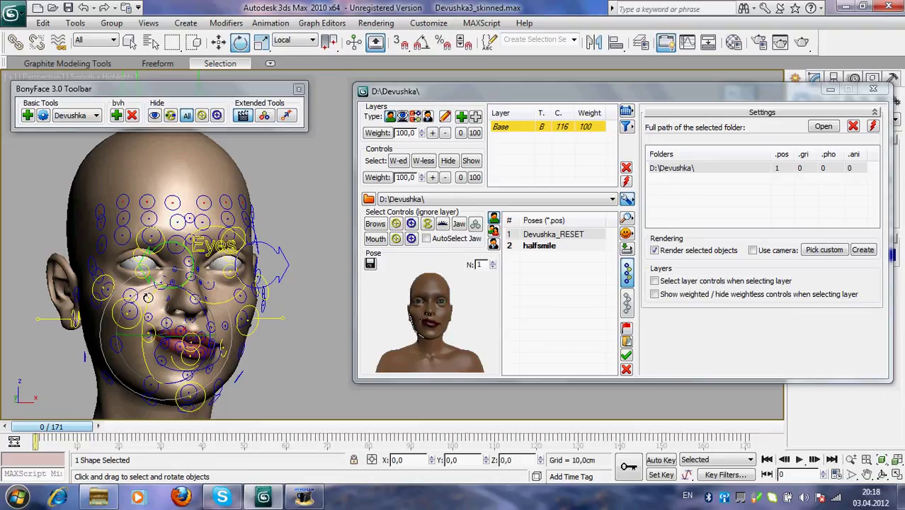
drag(148, 297, 175, 319)
click(160, 344)
Rotate the blue lip controls beside the raised mouth corner, individually and as a pair, to part the lips on that side
click(851, 460)
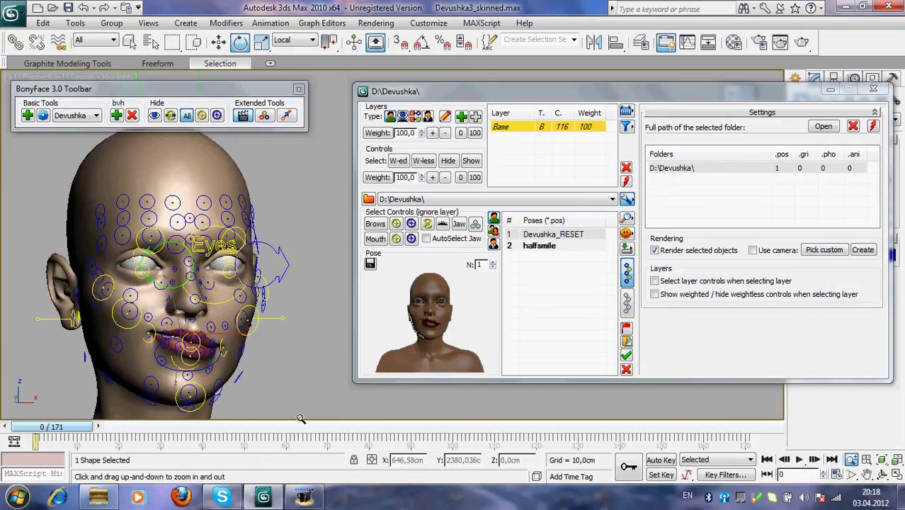
drag(201, 357, 200, 334)
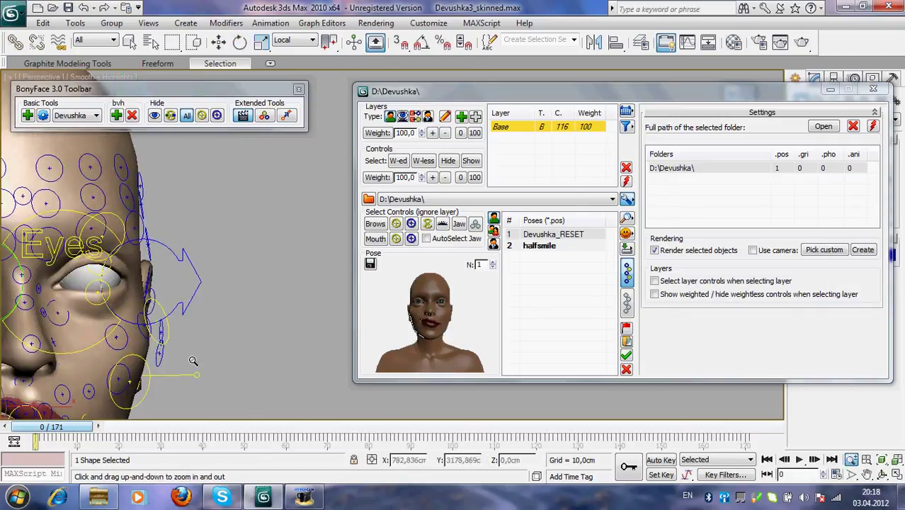
middle_drag(211, 333, 347, 238)
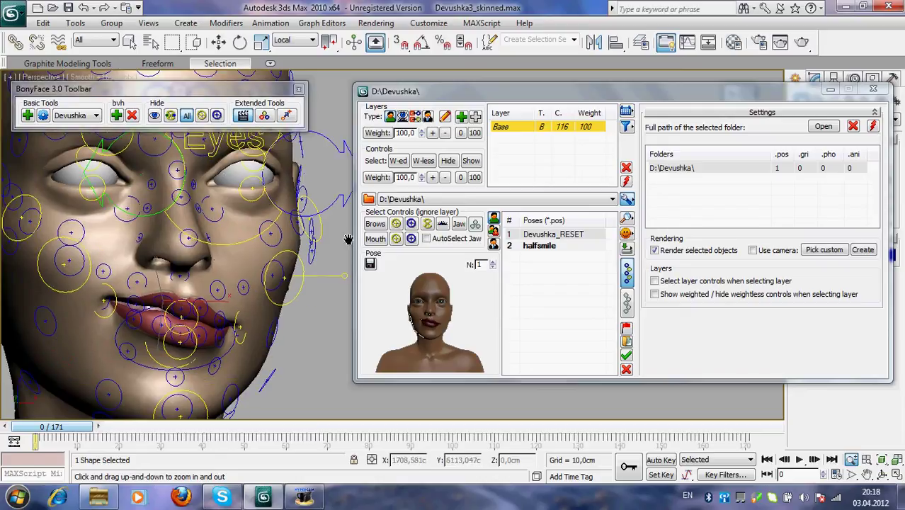
right_click(151, 327)
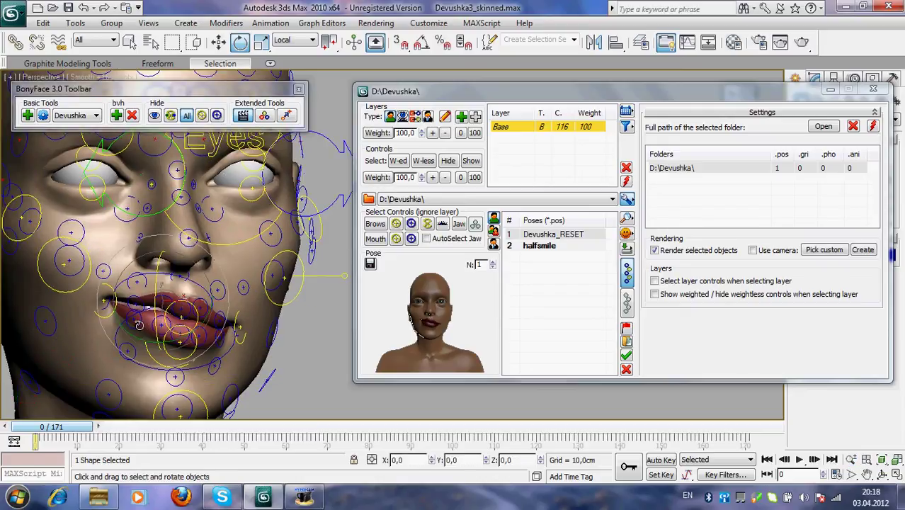
drag(142, 326, 137, 329)
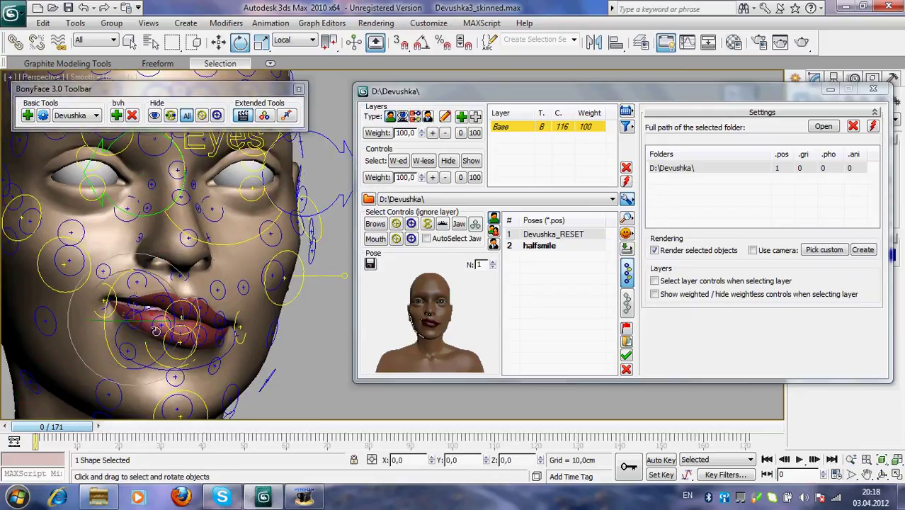
ctrl+click(152, 337)
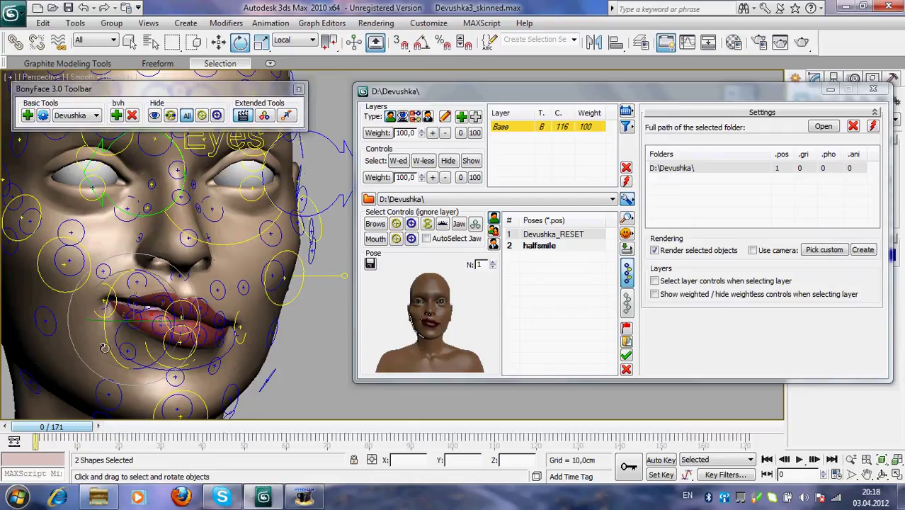
drag(109, 349, 131, 255)
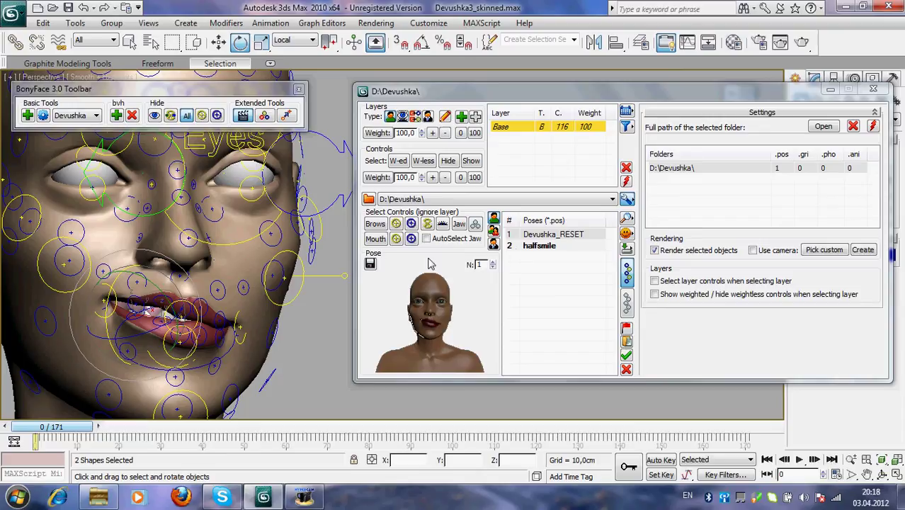
Save the modified expression as a new pose named halfsmile1, based on the halfsmile name
click(533, 246)
click(370, 263)
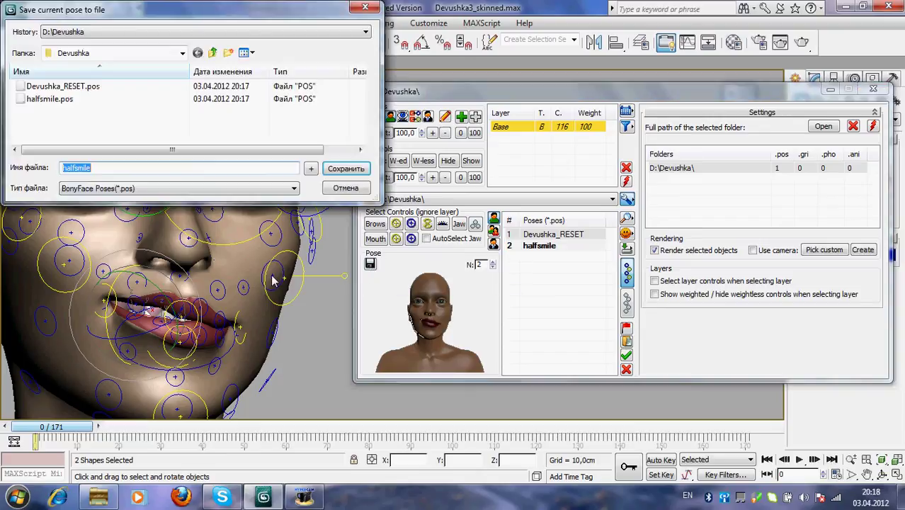
click(103, 168)
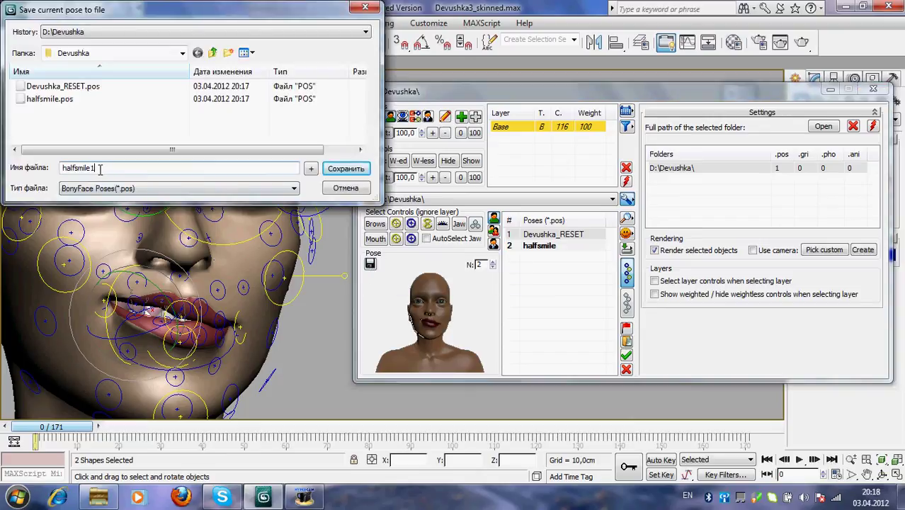
click(344, 170)
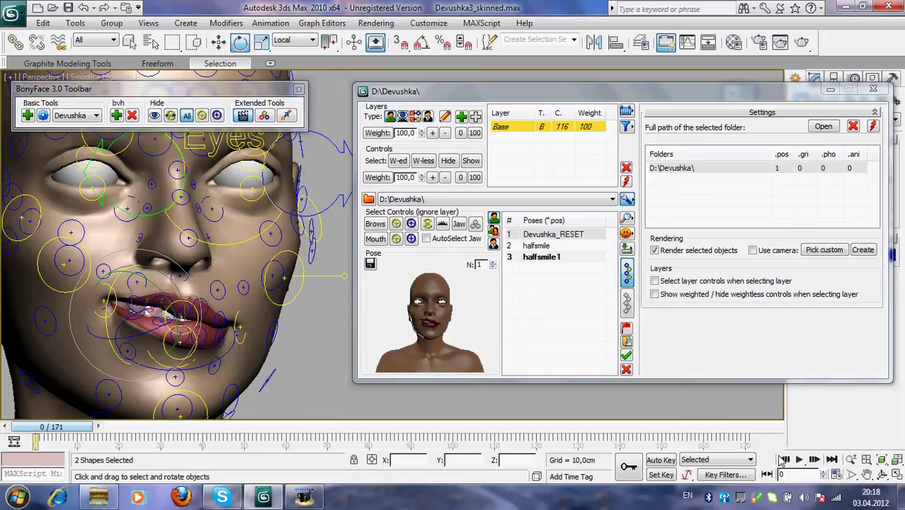
Apply the Devushka_RESET pose to return the face to neutral and clear the control selection
click(545, 236)
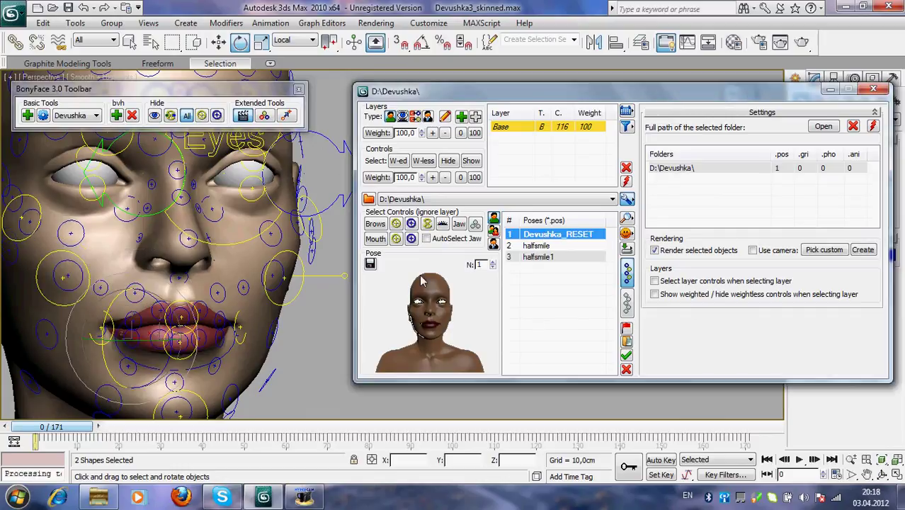
click(851, 460)
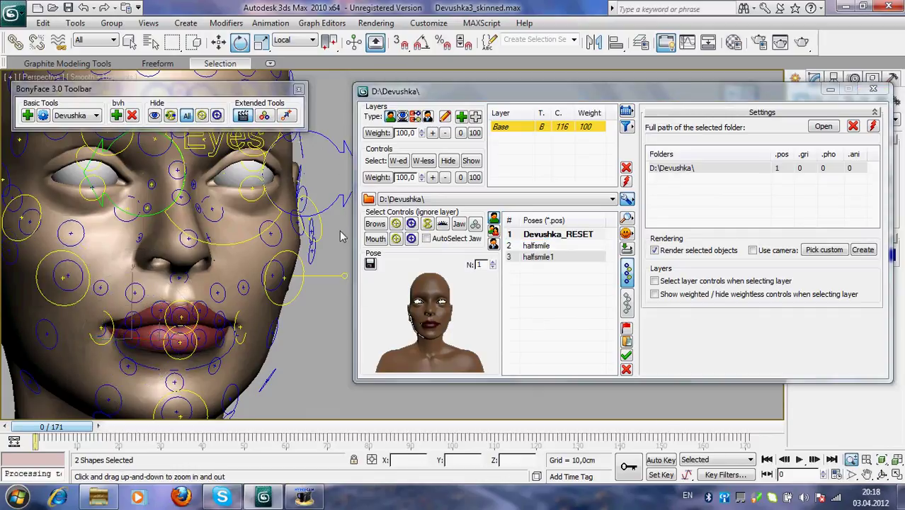
drag(248, 212, 252, 254)
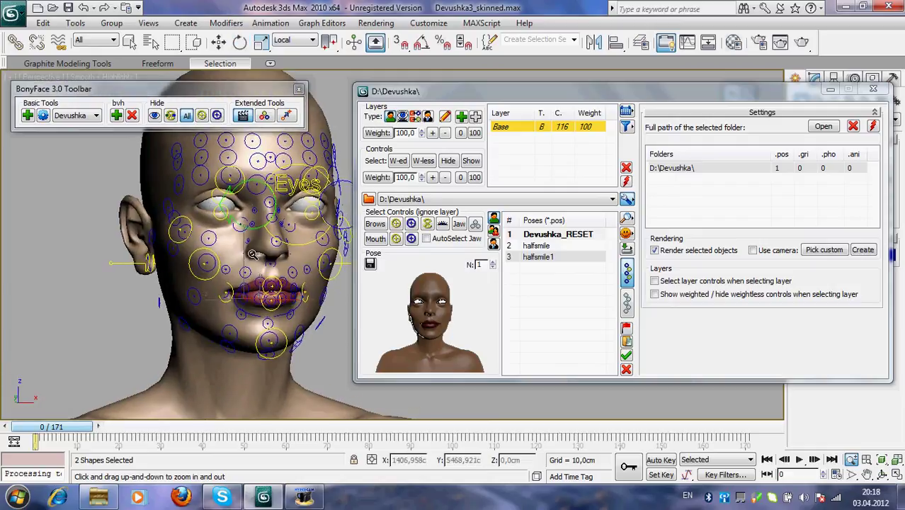
key(e)
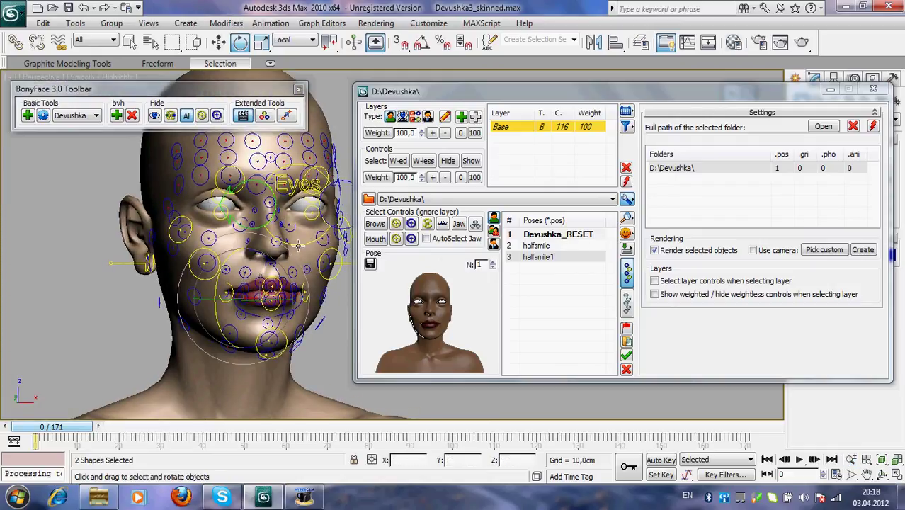
click(317, 371)
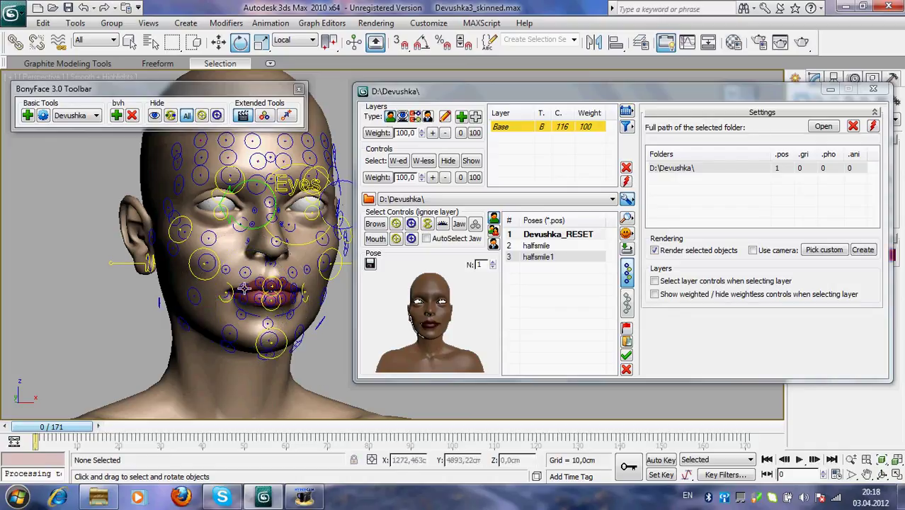
Move the large yellow chin control downward to lower the chin and part the lips
click(218, 42)
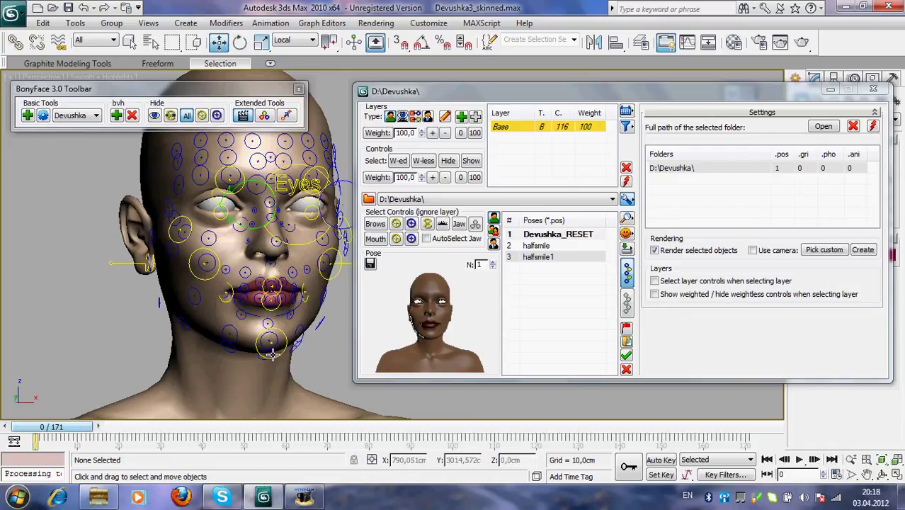
click(279, 357)
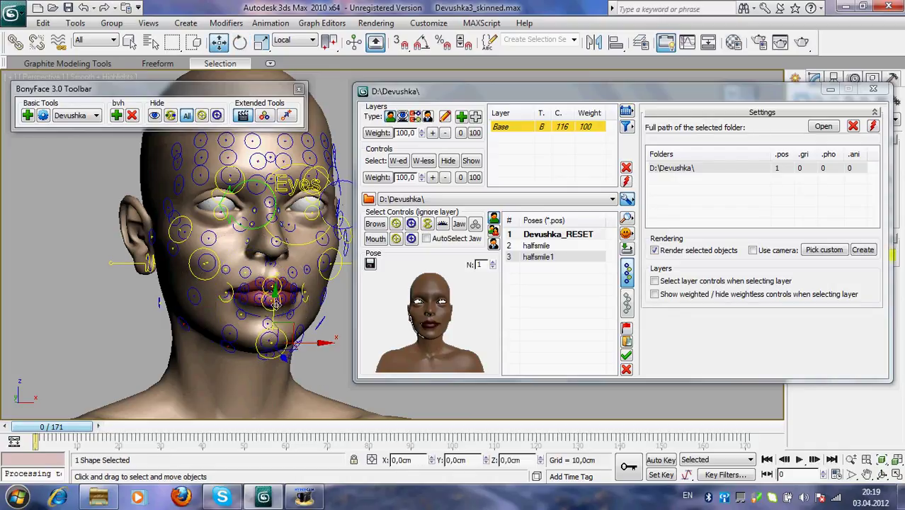
drag(274, 303, 275, 323)
right_click(275, 323)
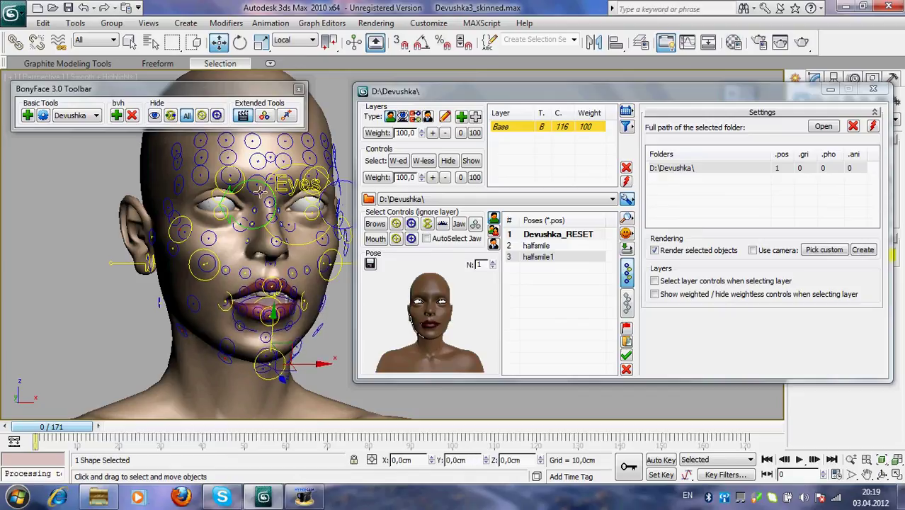
Move both yellow upper eyelid controls down together to close the eyes
click(213, 202)
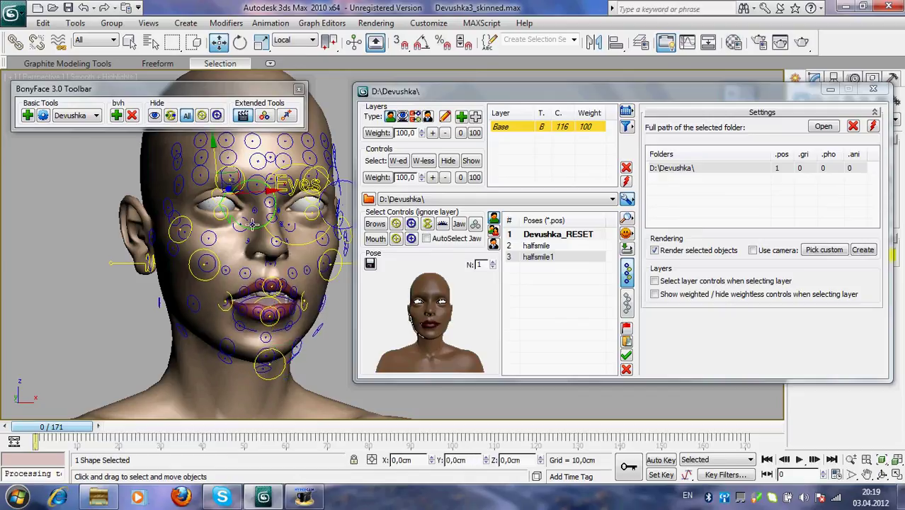
ctrl+click(306, 201)
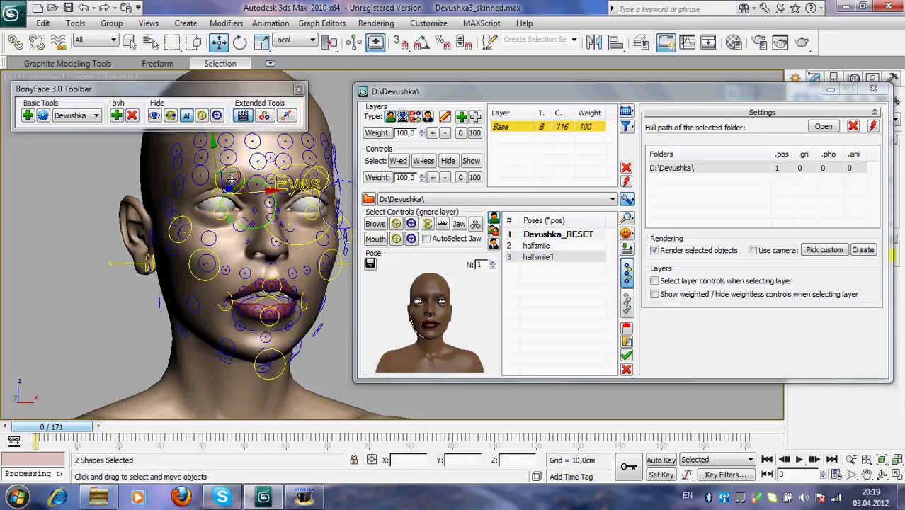
drag(234, 180, 234, 208)
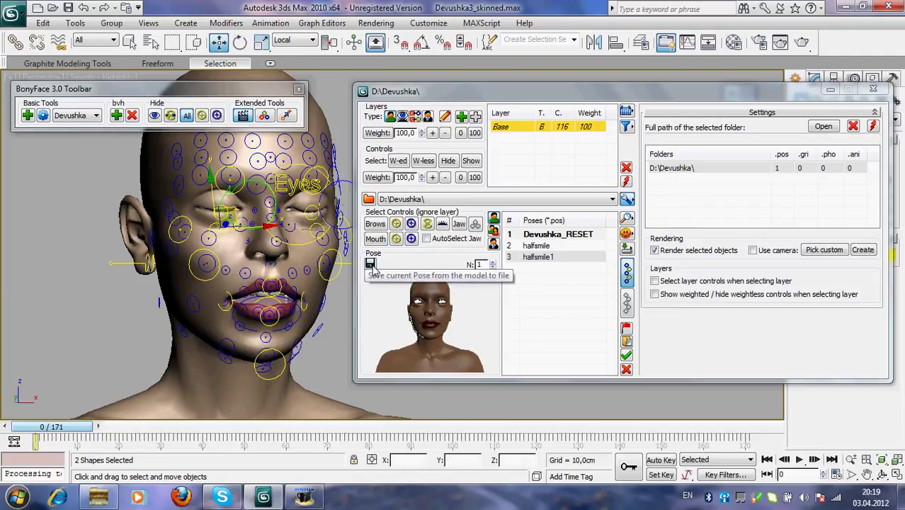
Save the current expression as a new pose named eyesclosed in the Devushka folder
click(544, 259)
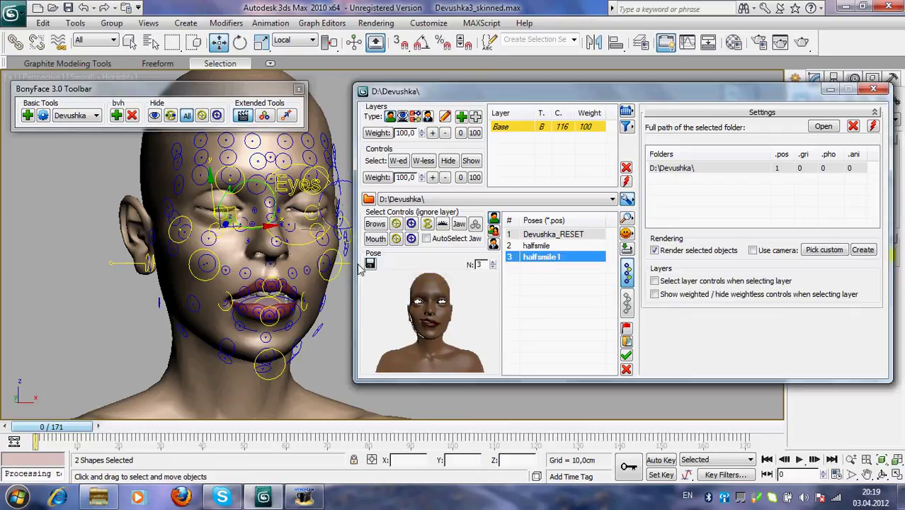
click(369, 265)
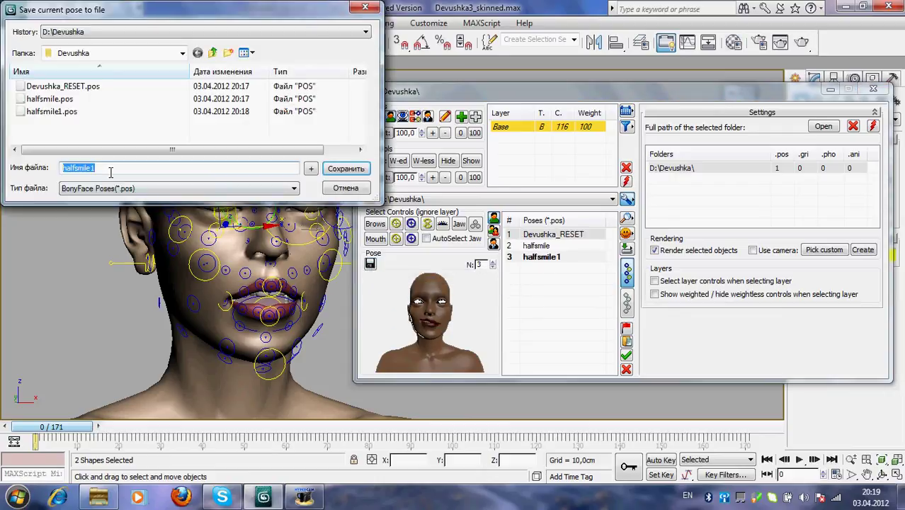
text(eyesclosed)
click(365, 168)
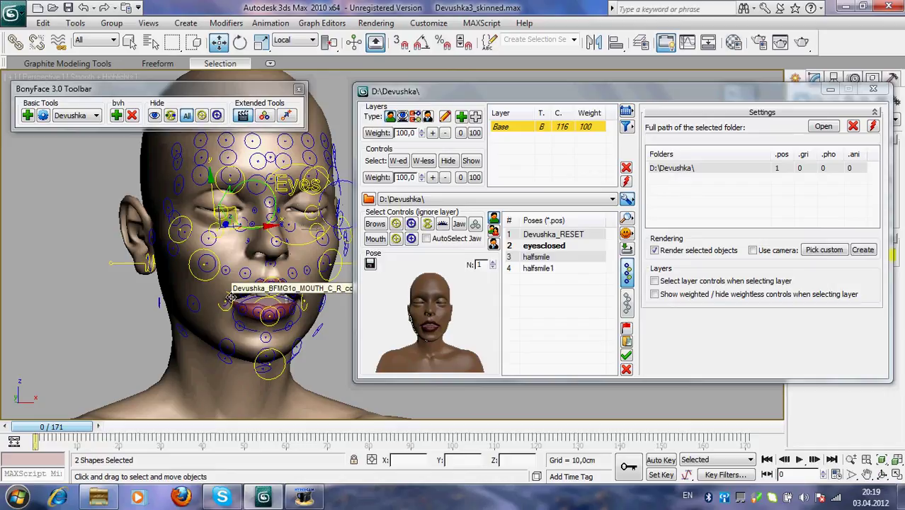
Move the yellow controls at both mouth corners upward and outward together to form an open smile
click(230, 297)
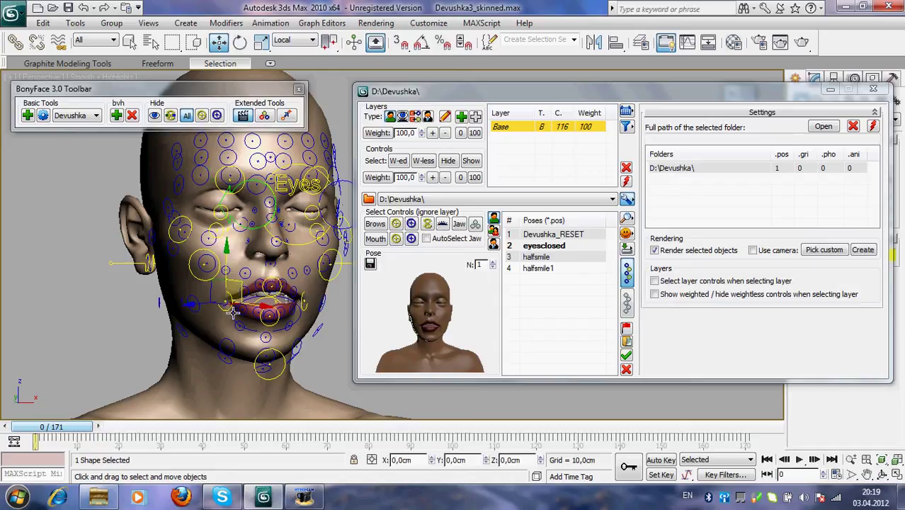
ctrl+click(304, 308)
mouse_move(238, 284)
mouse_down()
mouse_move(229, 267)
mouse_move(236, 278)
mouse_up()
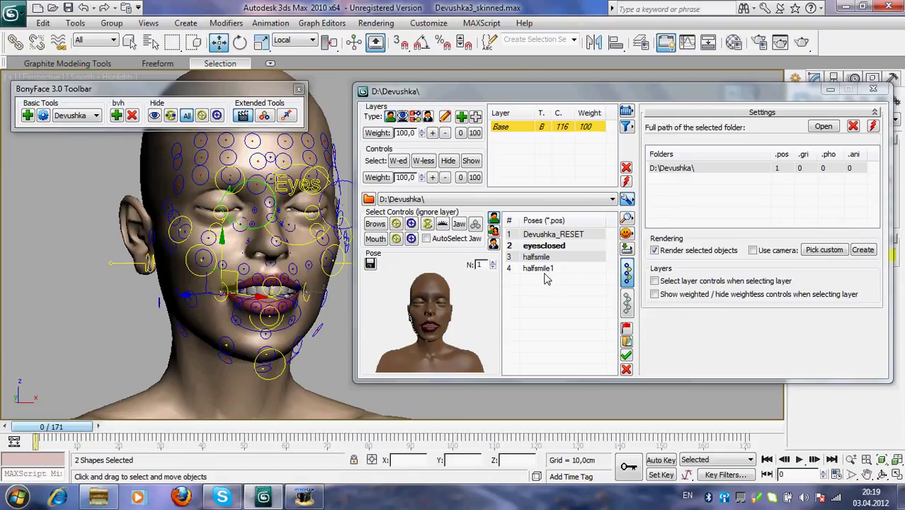
Save the smiling expression as a new pose named smile
click(371, 265)
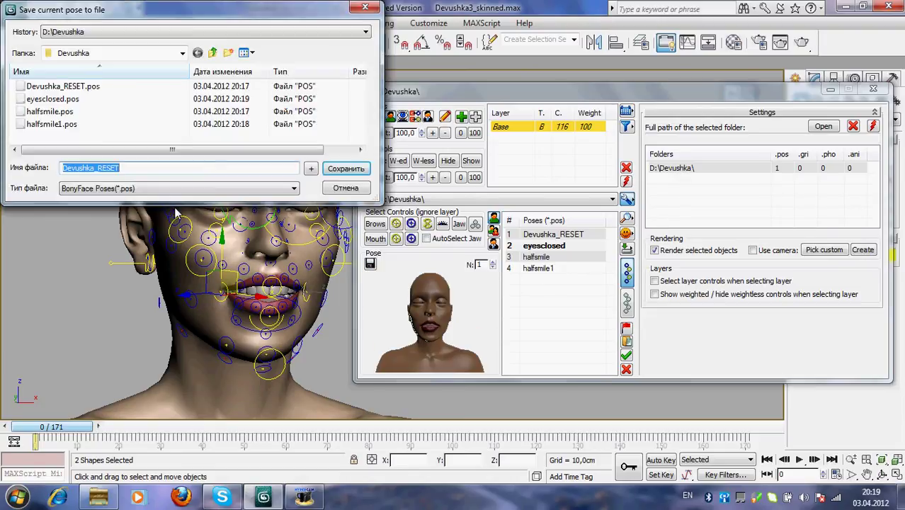
text(smile)
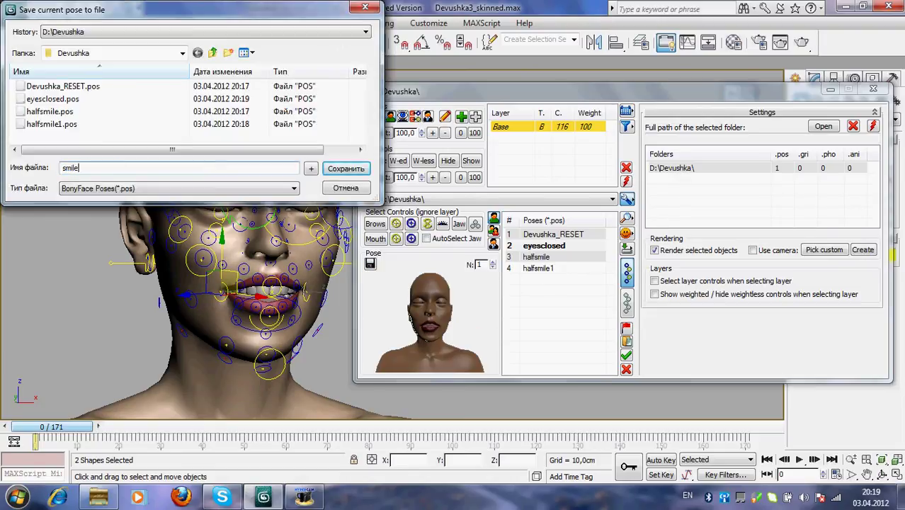
click(351, 170)
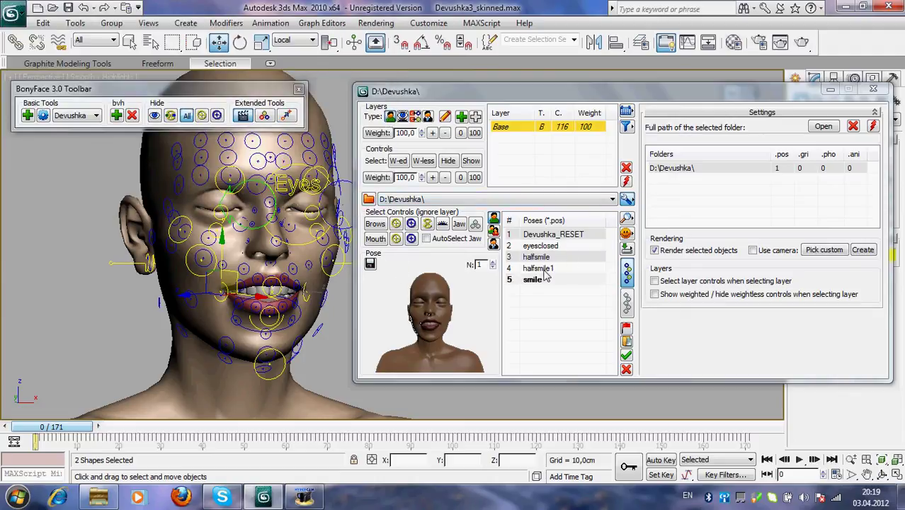
Starting from the Devushka_RESET pose, lower the yellow jaw control about 1 cm and rotate it sideways about 14 degrees
click(542, 235)
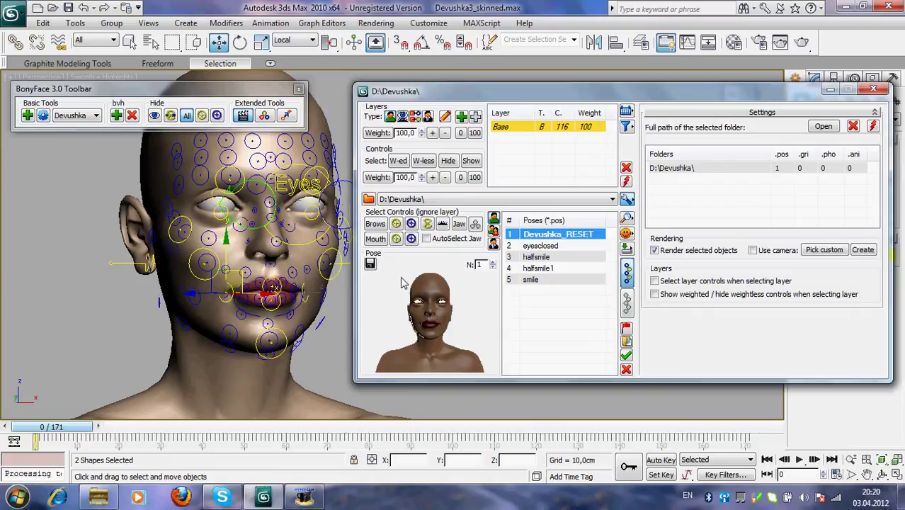
click(170, 289)
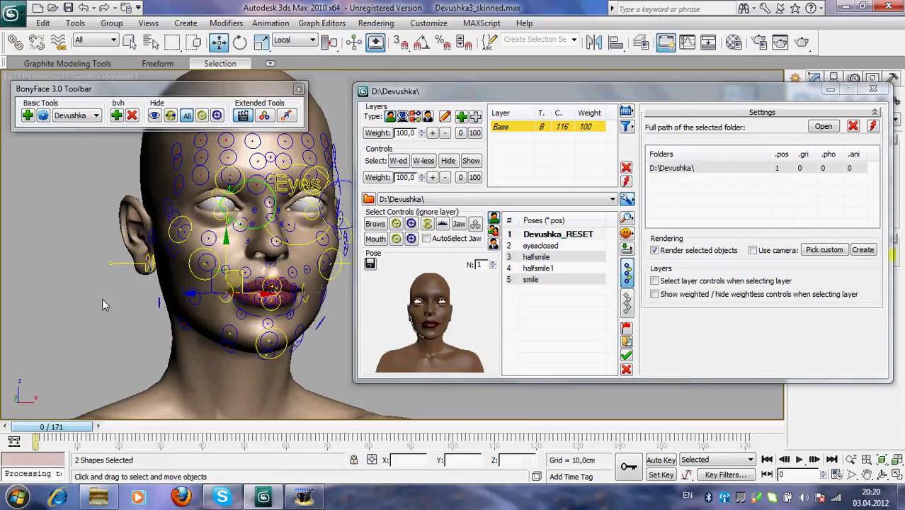
click(118, 264)
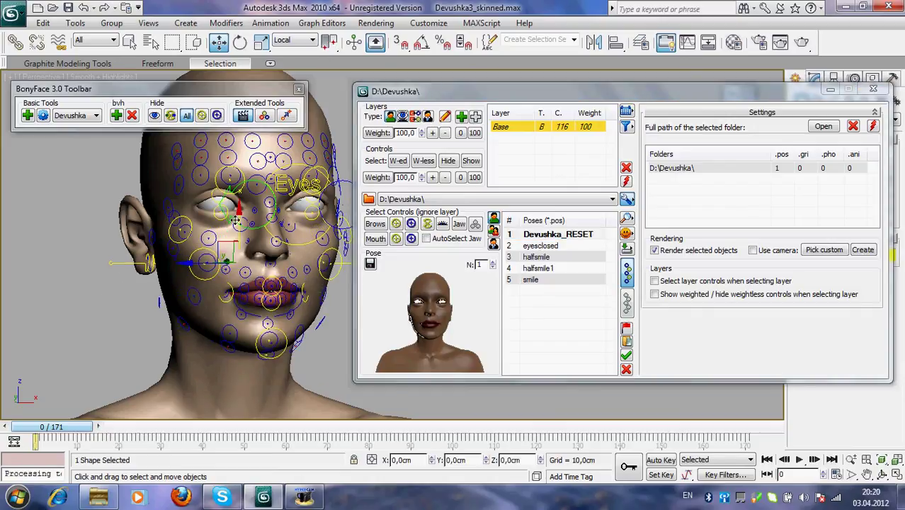
drag(240, 223, 239, 238)
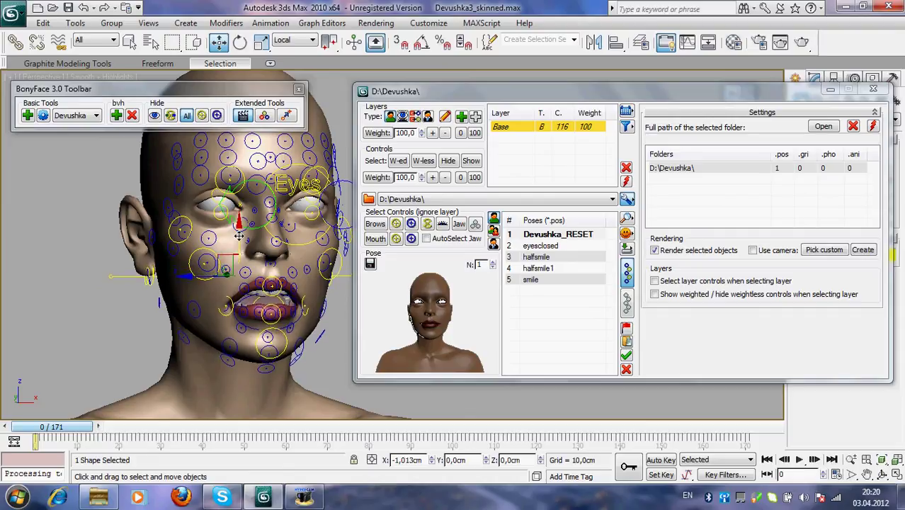
click(240, 42)
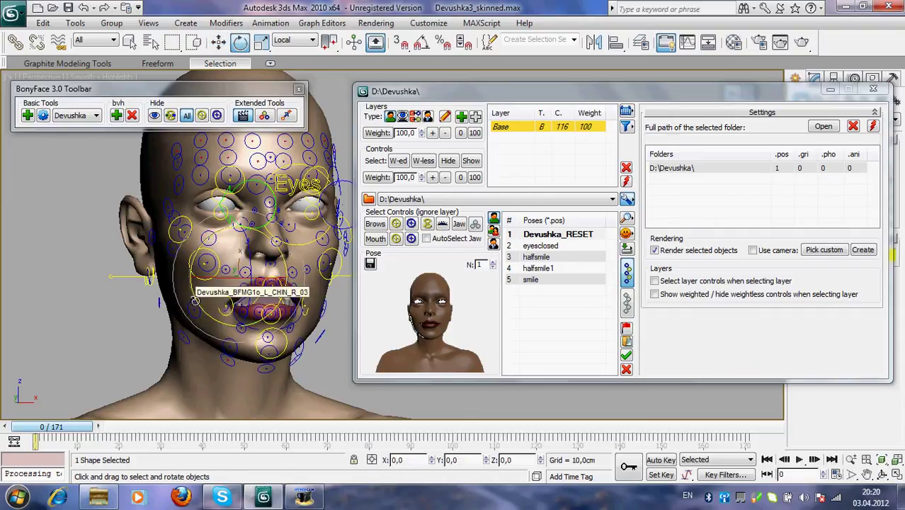
drag(195, 301, 194, 280)
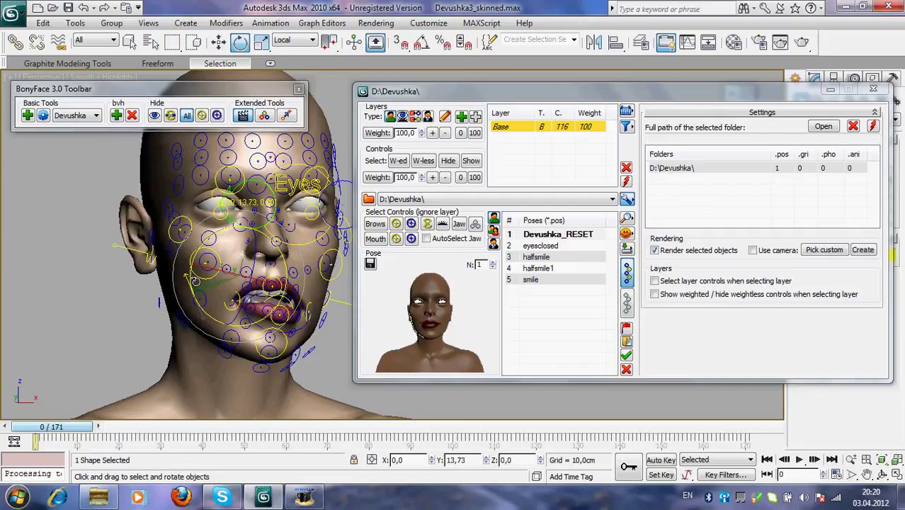
Save the shifted jaw expression as a new pose named jaw
click(369, 264)
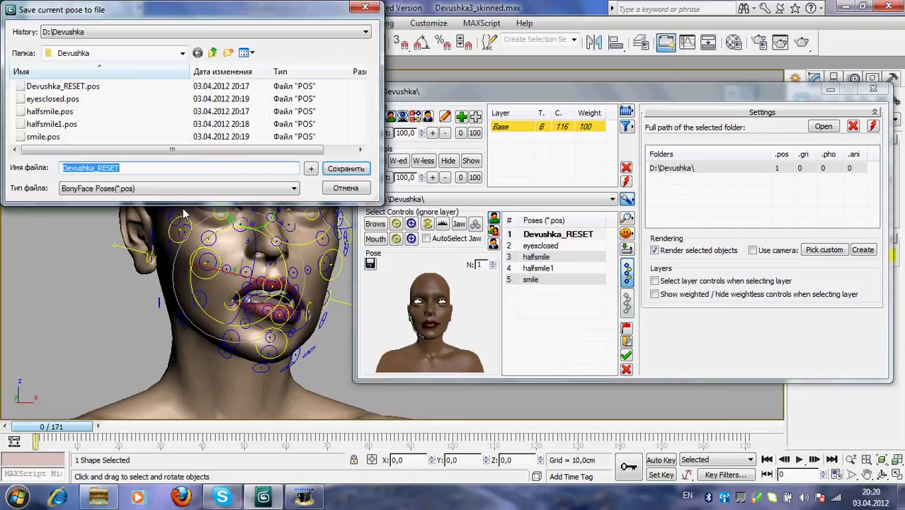
text(jaw)
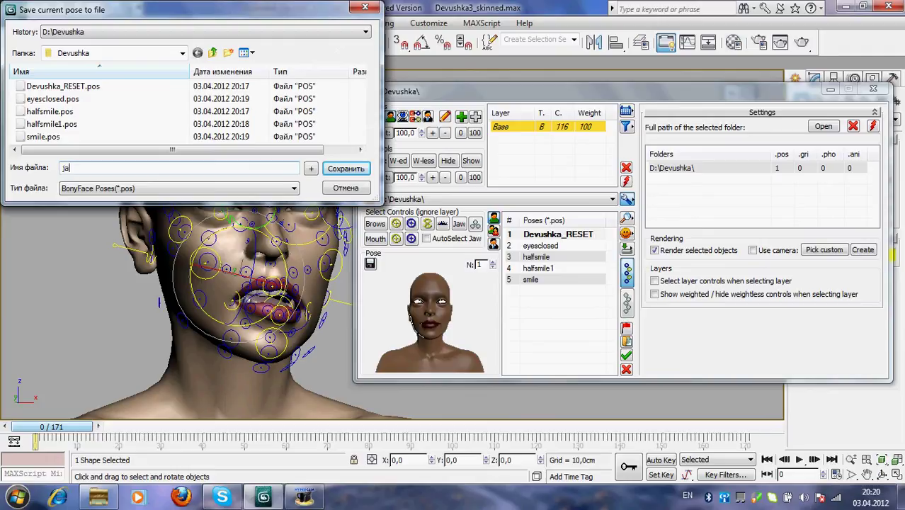
click(345, 168)
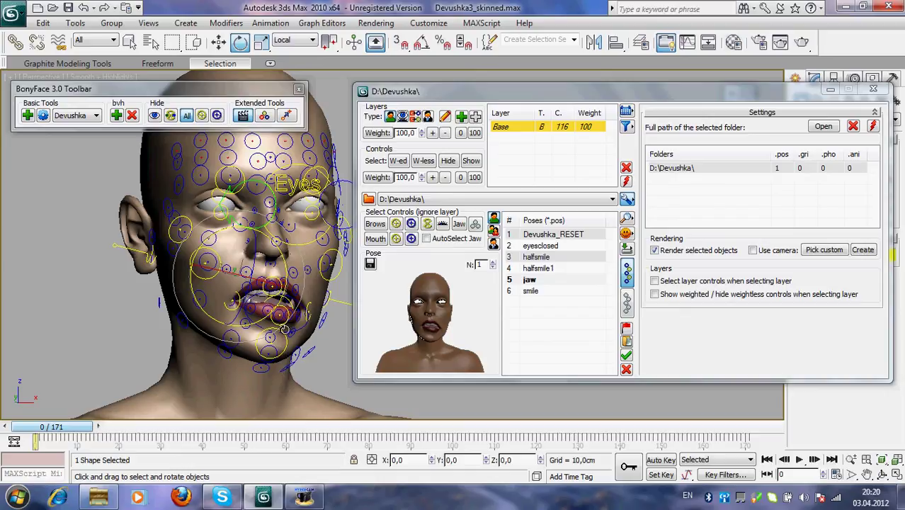
Move the yellow jaw control back up to narrow the mouth opening while keeping the jaw shifted sideways
click(218, 42)
mouse_move(206, 269)
mouse_down()
mouse_move(194, 263)
mouse_move(203, 261)
mouse_up()
drag(242, 239, 243, 226)
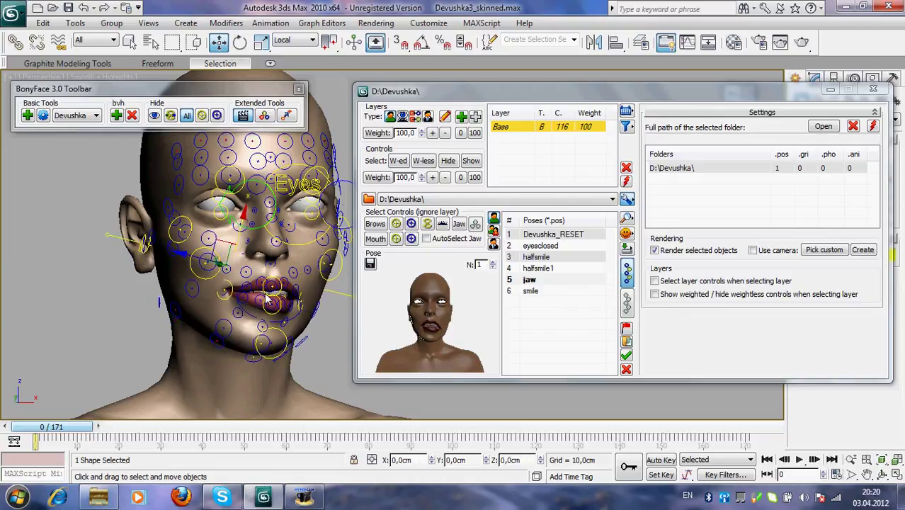
Rotate the curved blue control beneath the lower lip to pull the lip down and bare the lower teeth
click(268, 315)
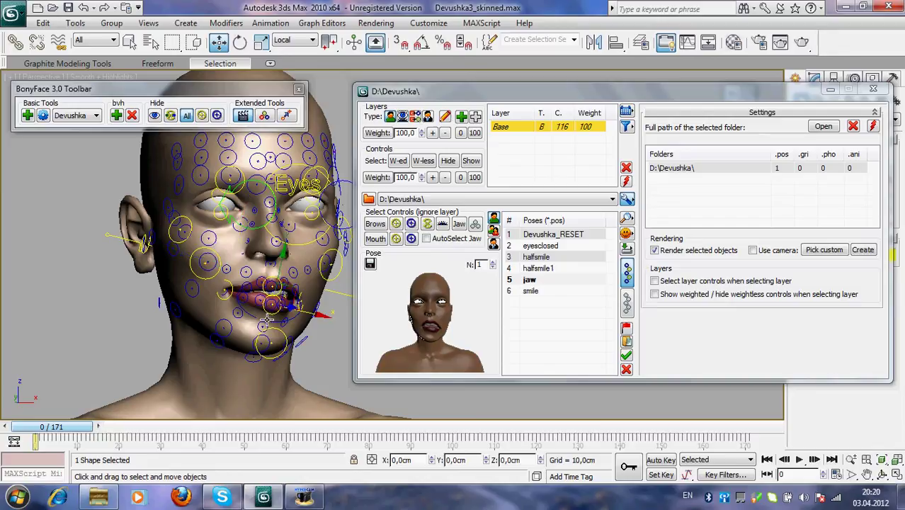
click(240, 43)
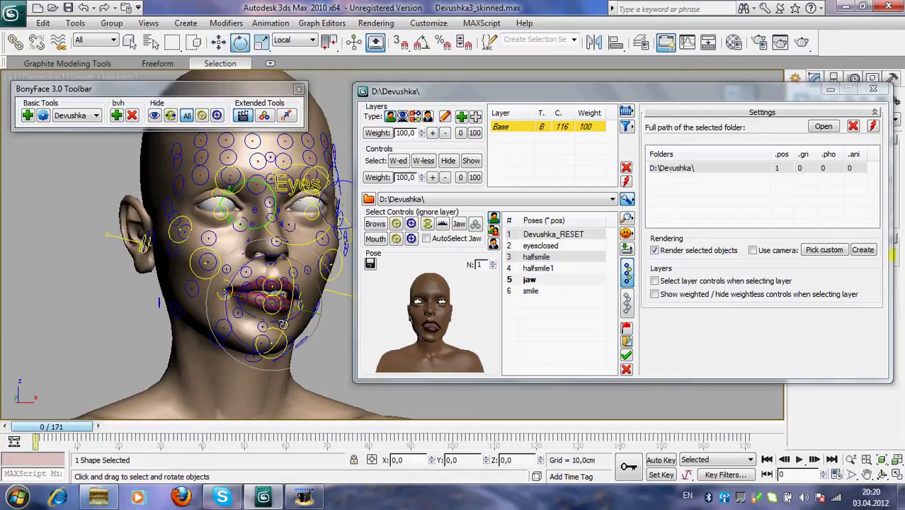
drag(282, 323, 292, 271)
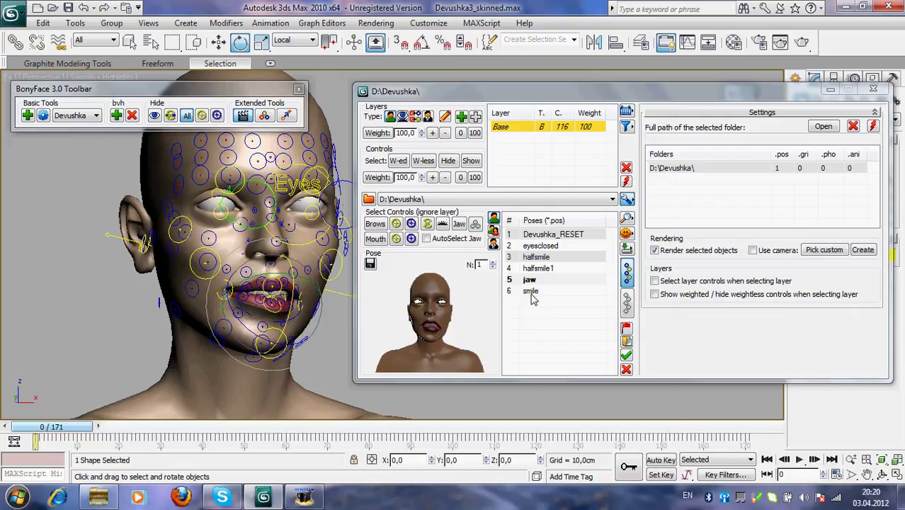
Save the modified jaw expression as a new pose named jaw1, based on the jaw name
click(530, 281)
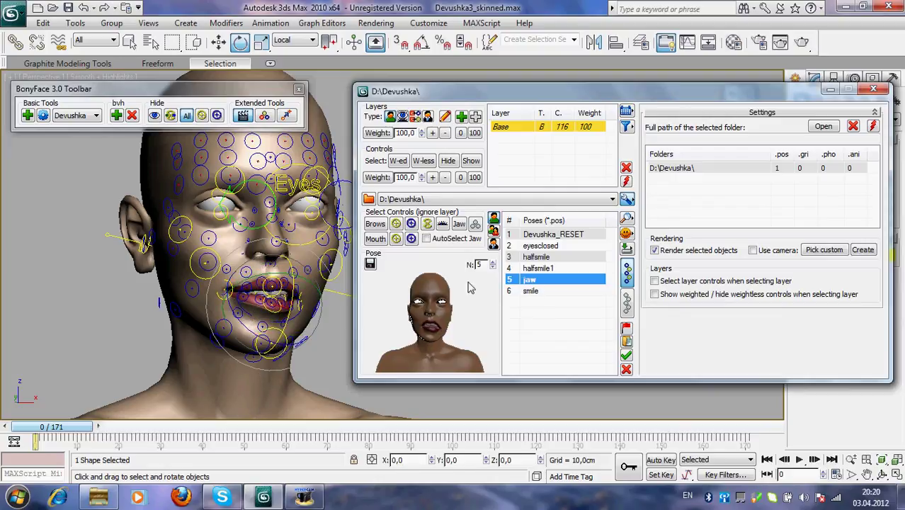
click(370, 264)
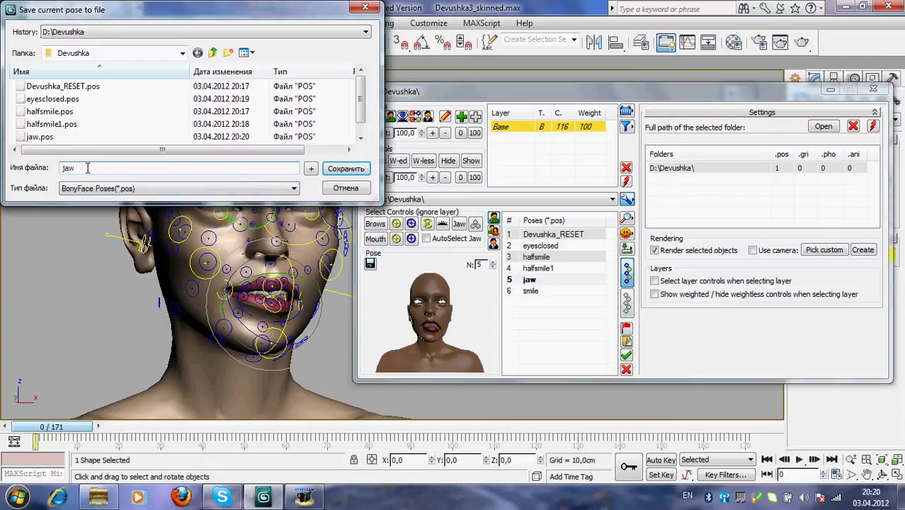
text(1)
click(345, 169)
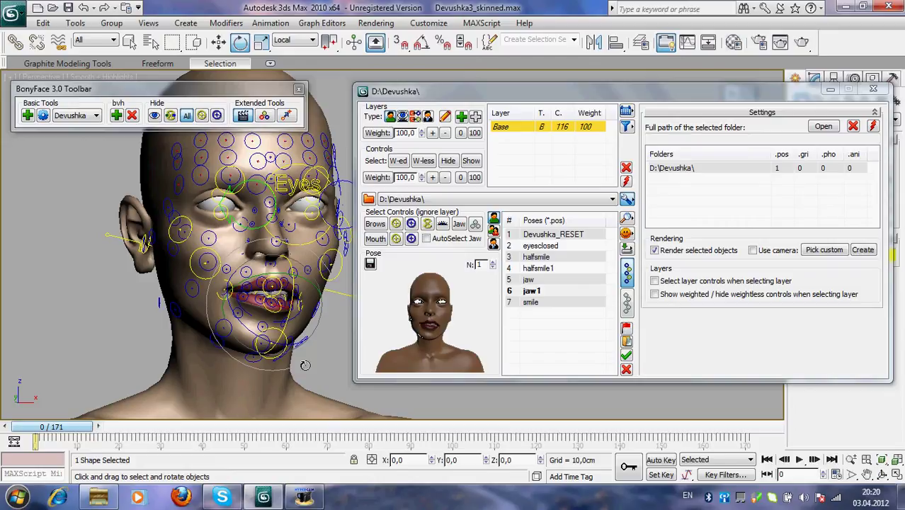
Reset the face to the Devushka_RESET pose and move the yellow jaw control down to open the mouth
click(550, 235)
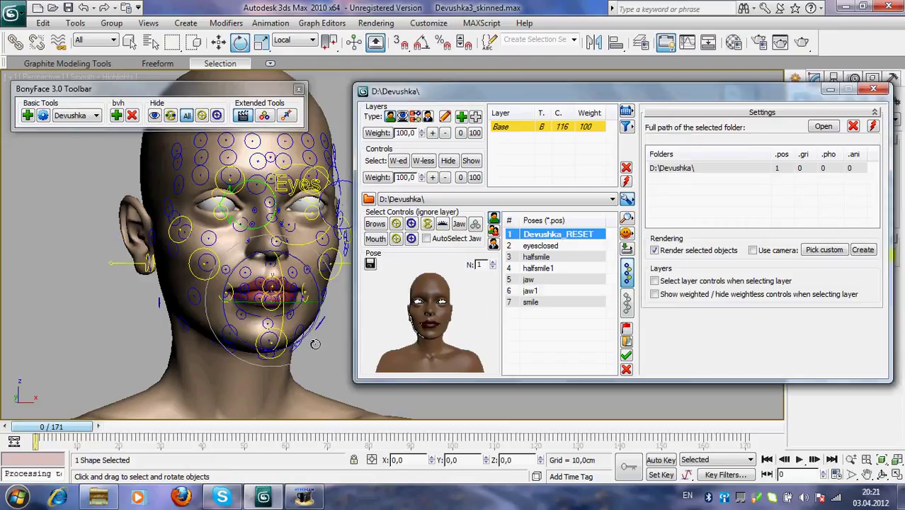
click(323, 370)
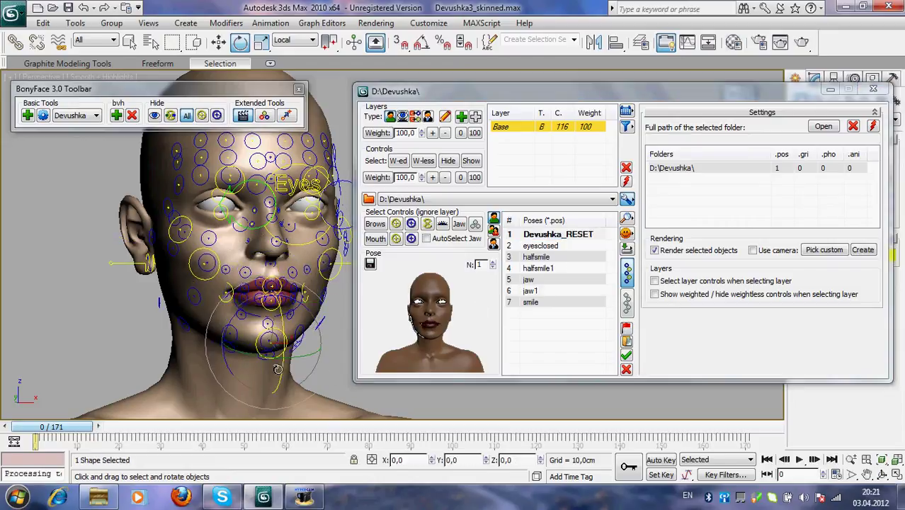
click(220, 42)
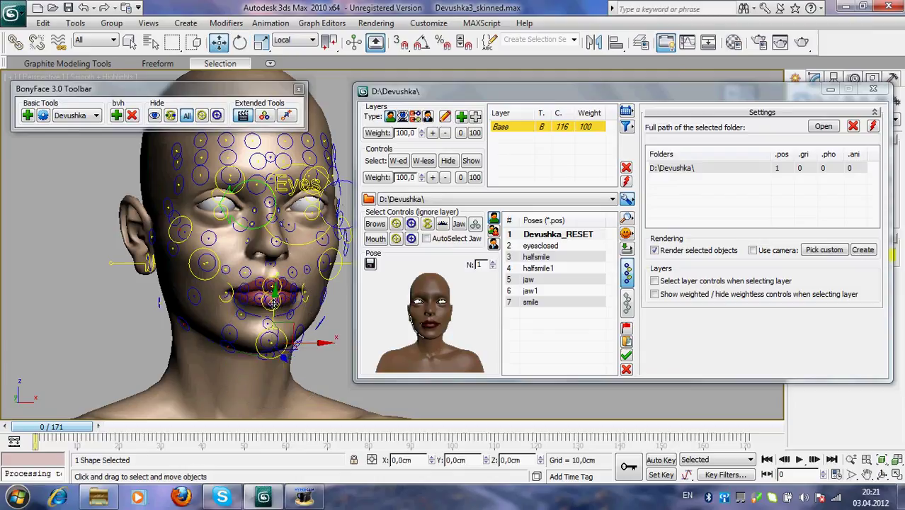
drag(273, 301, 272, 331)
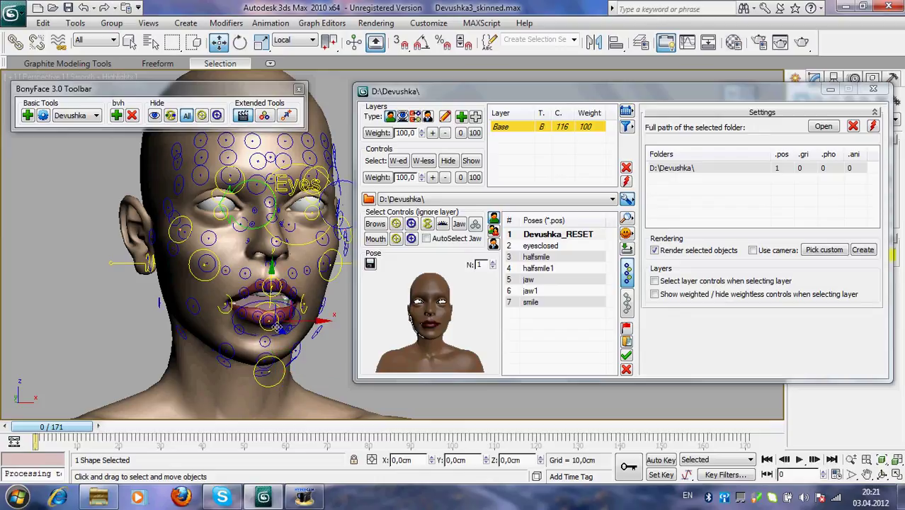
Move the yellow controls at the mouth corners to widen and raise the open mouth
drag(270, 279, 231, 282)
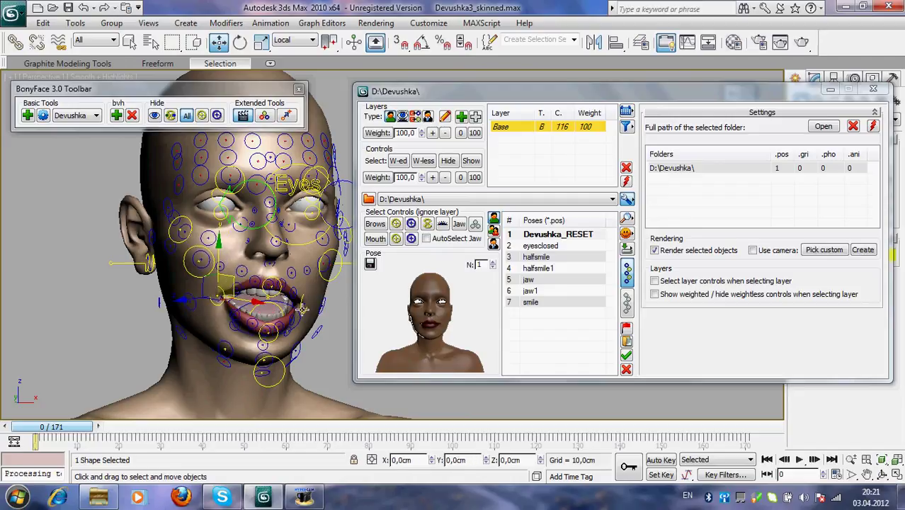
click(303, 307)
drag(299, 287, 299, 279)
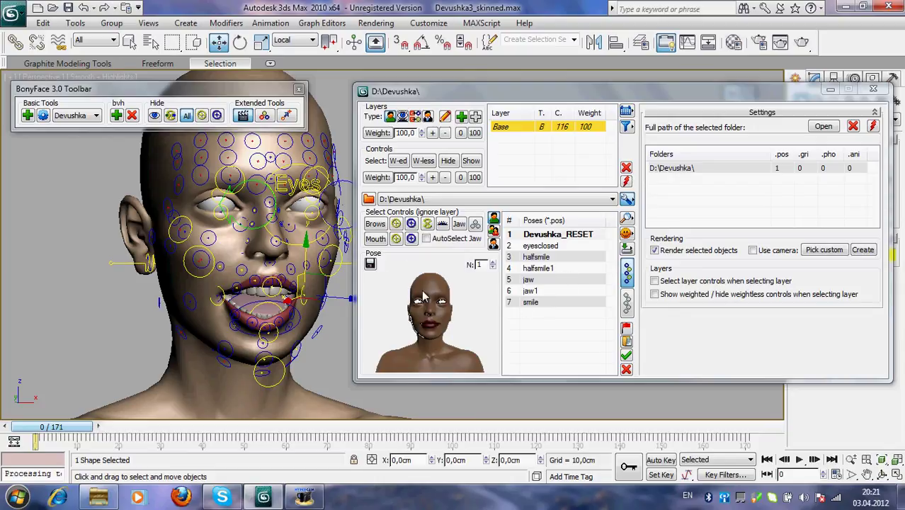
Save the wide-open mouth expression as a new pose named mouth
click(546, 303)
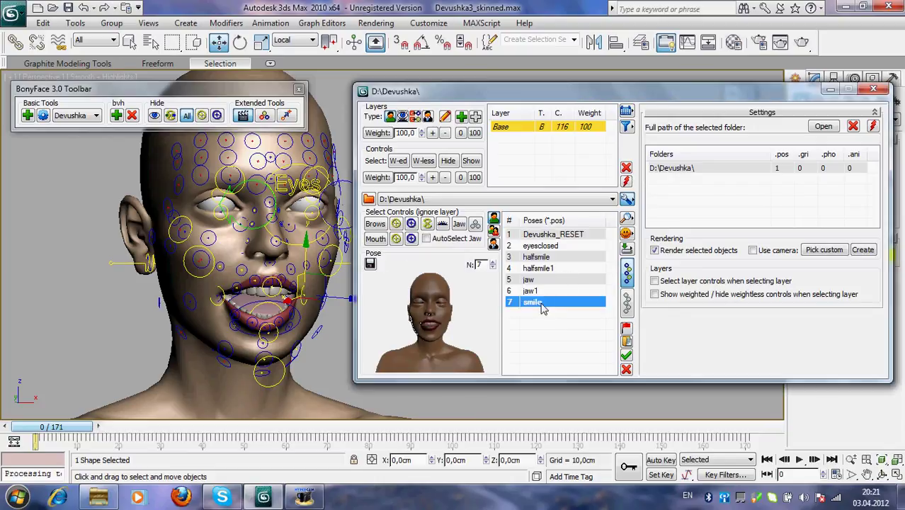
click(370, 263)
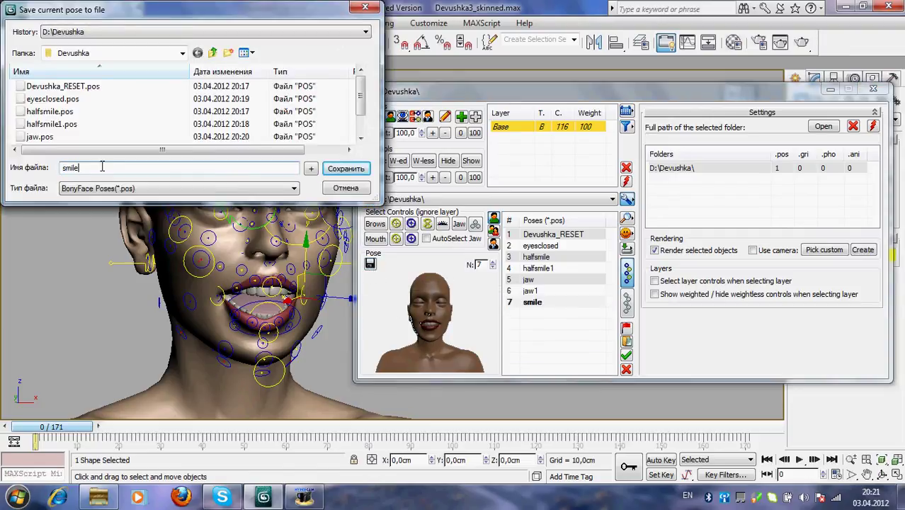
key(BackSpace)
key(BackSpace)
key(BackSpace)
key(BackSpace)
key(BackSpace)
click(347, 172)
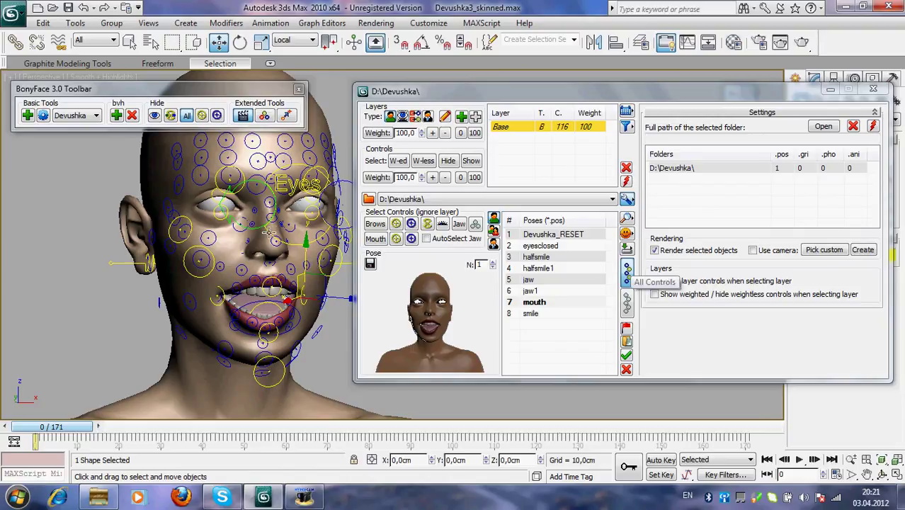
Open the Selector with its Manipulations section collapsed, and reset the face to the Devushka_RESET pose
click(627, 273)
click(102, 234)
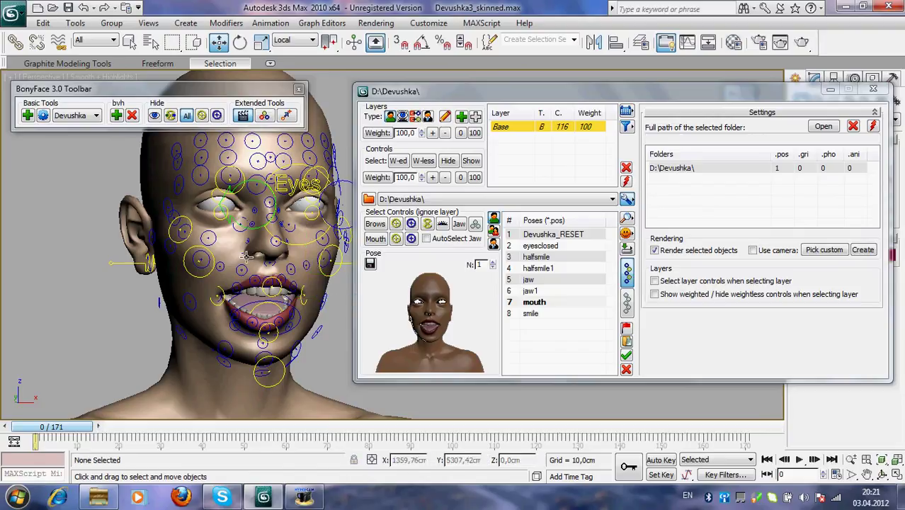
click(267, 120)
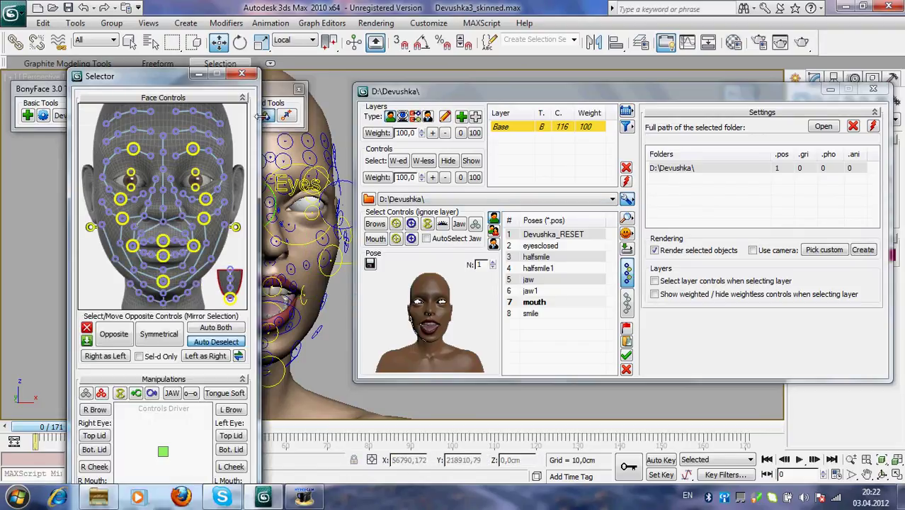
drag(148, 81, 114, 93)
click(96, 334)
double_click(550, 234)
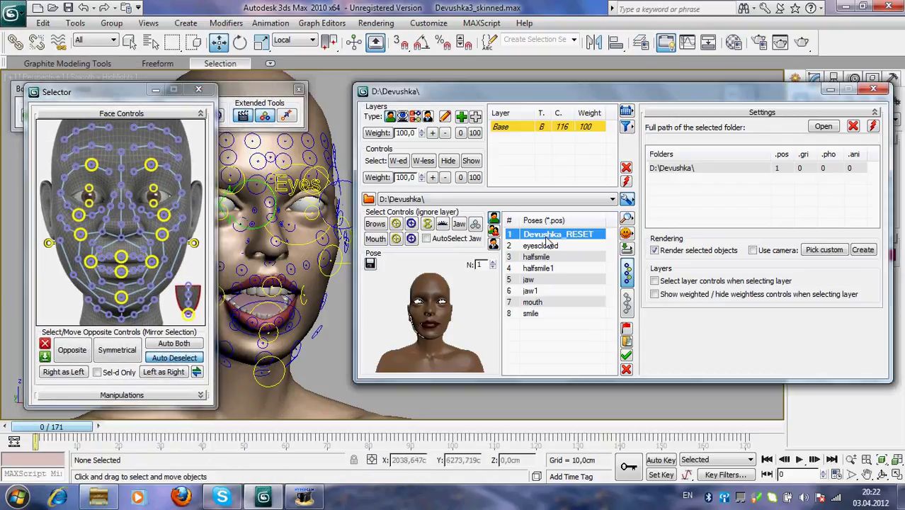
Raise the right mouth corner with Auto Both enabled, mirror it to the left side, and lower both corners slightly into a symmetrical smile
click(90, 262)
click(170, 345)
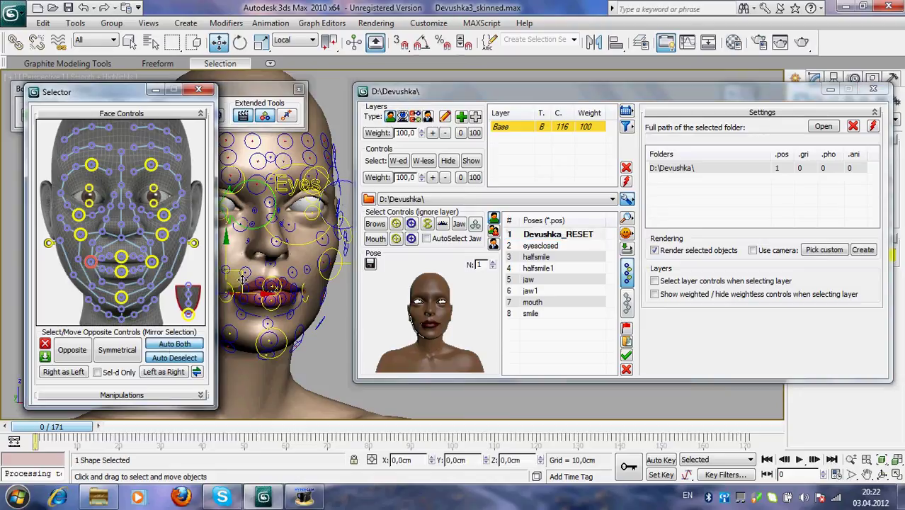
drag(241, 278, 233, 262)
key(ctrl+z)
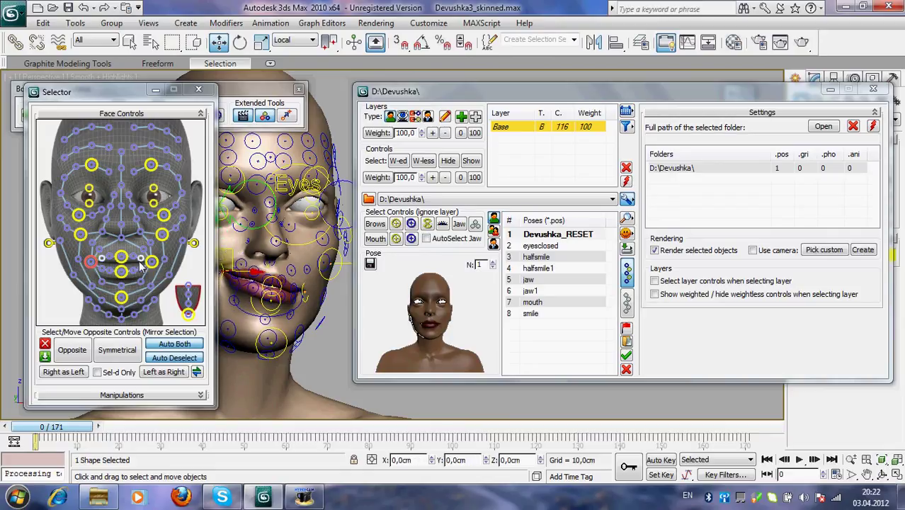
click(172, 372)
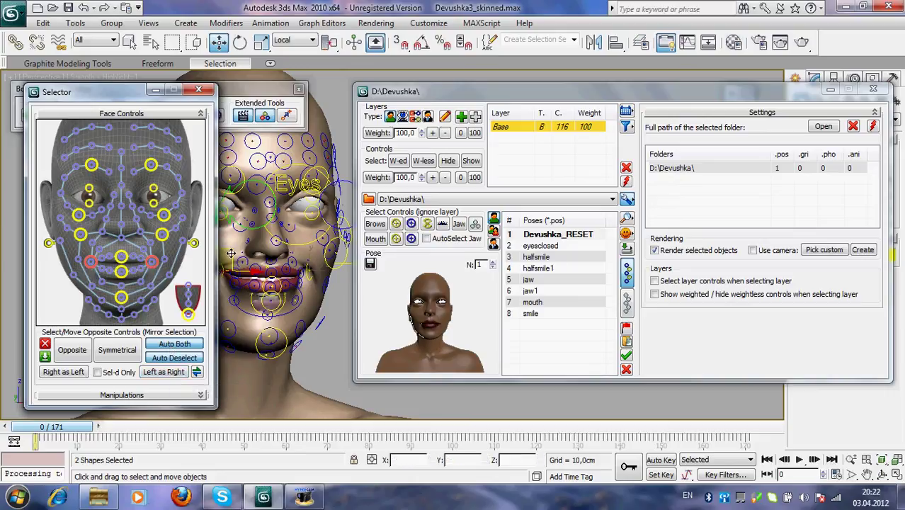
mouse_move(231, 253)
mouse_down()
mouse_move(225, 265)
mouse_move(231, 271)
mouse_move(236, 257)
mouse_move(238, 277)
mouse_move(237, 263)
mouse_up()
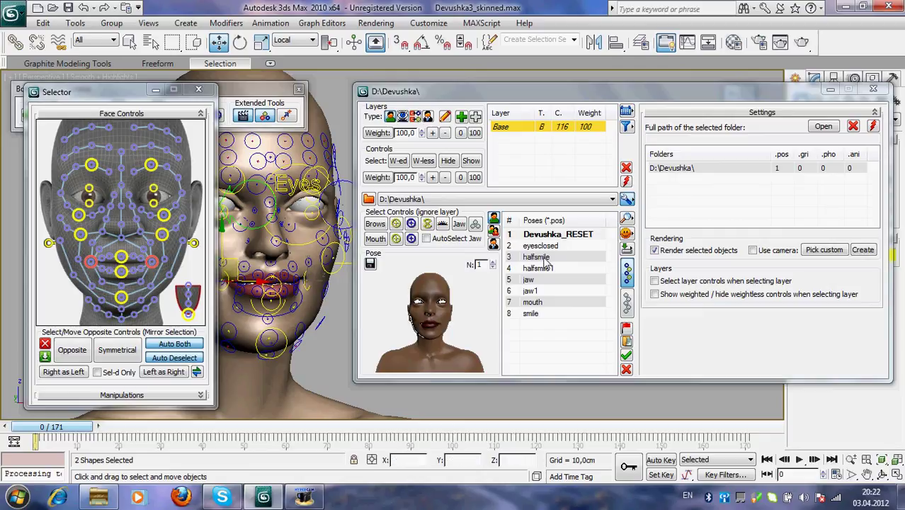
Save the symmetrical smile as a new pose named smile0
click(370, 263)
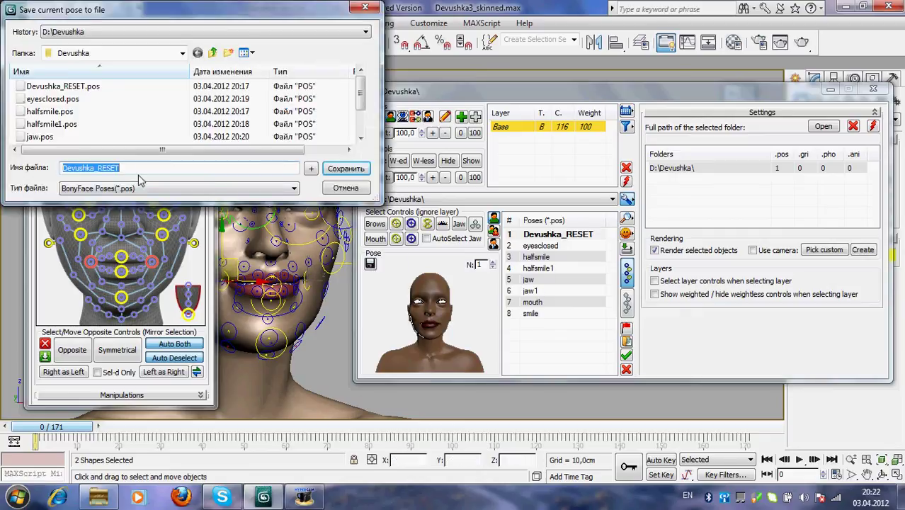
text(smi)
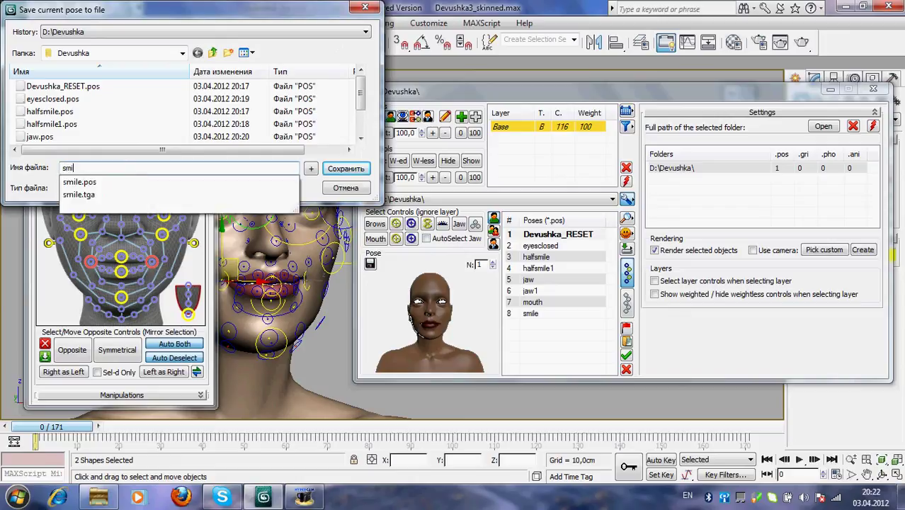
text(le0)
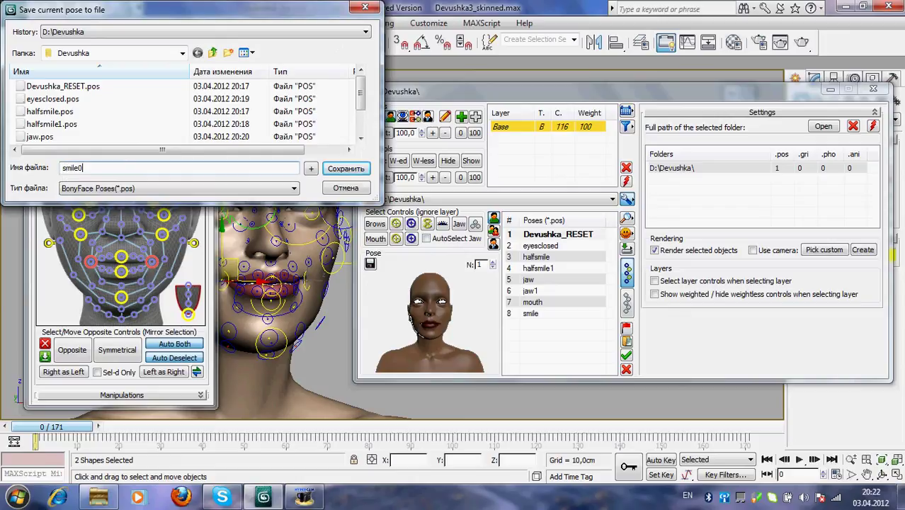
click(362, 172)
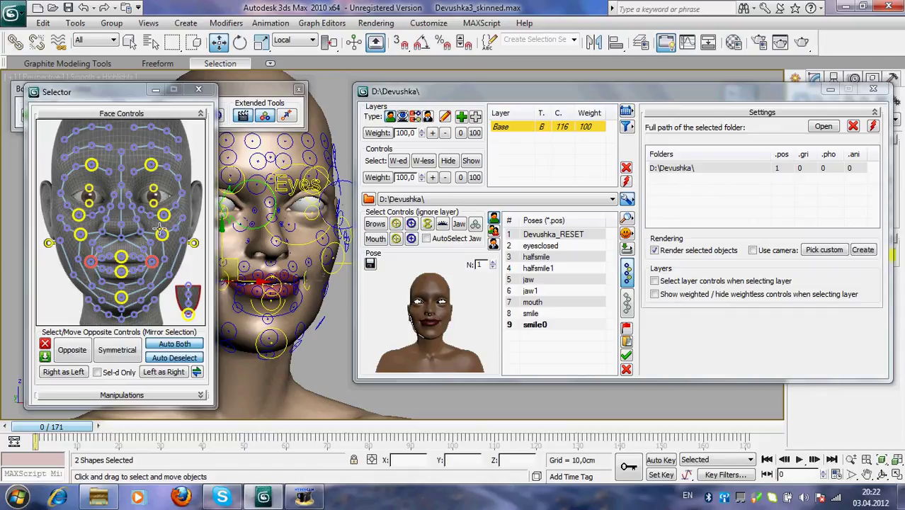
Close the Selector, hide the poses window's Settings section, and move that window clear of the head
drag(128, 94, 151, 97)
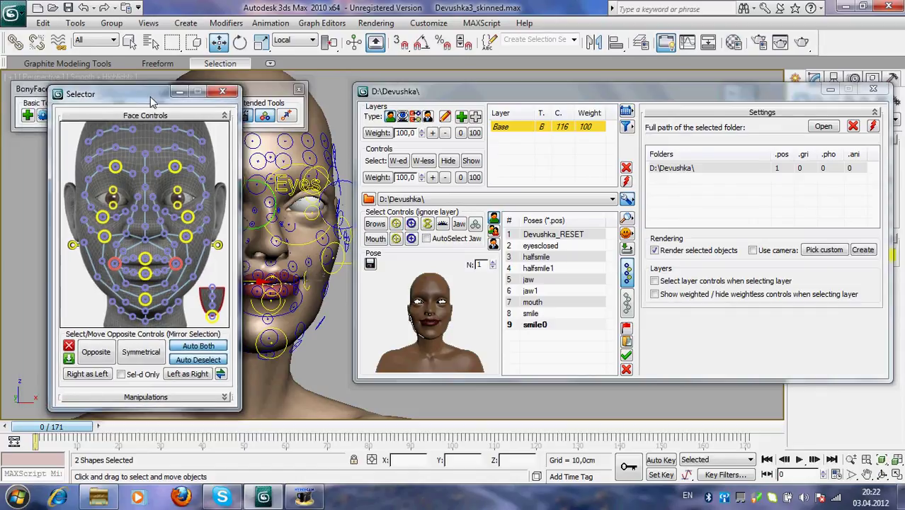
click(223, 91)
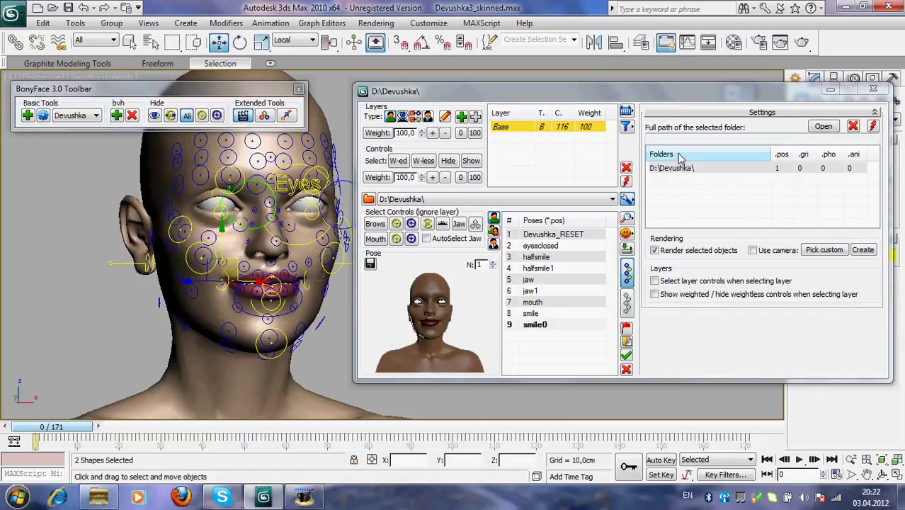
click(628, 201)
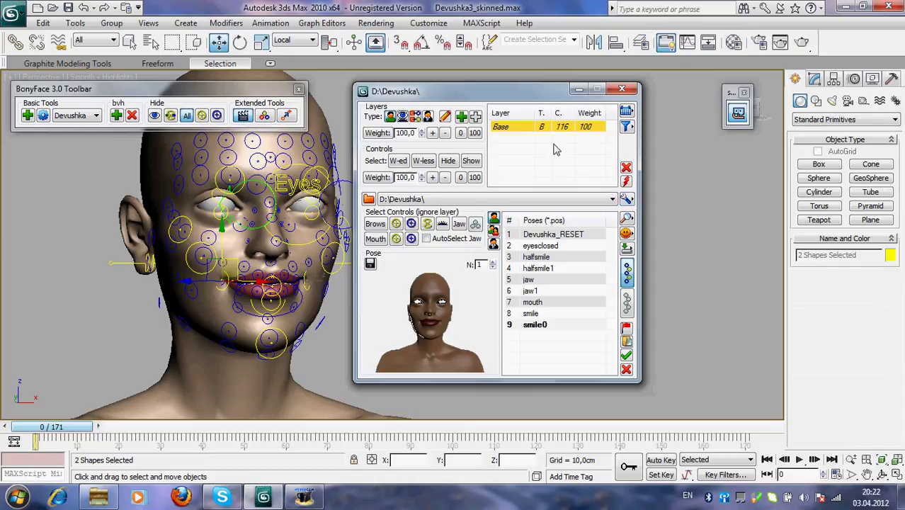
drag(530, 96, 598, 89)
Preview the saved poses from Devushka_RESET to smile0 and back by stepping through the list in both directions
click(627, 228)
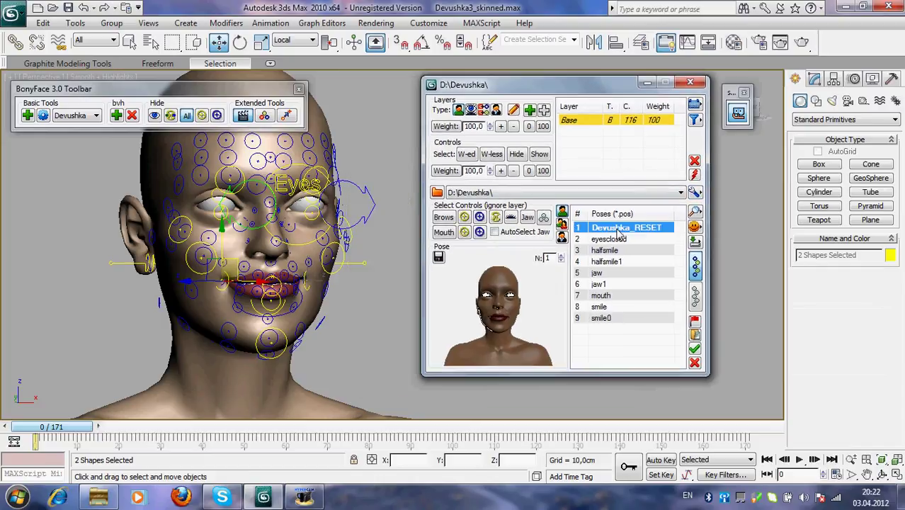
key(Down)
key(Down)
key(Down)
key(Down)
key(Down)
key(Down)
key(Down)
key(Down)
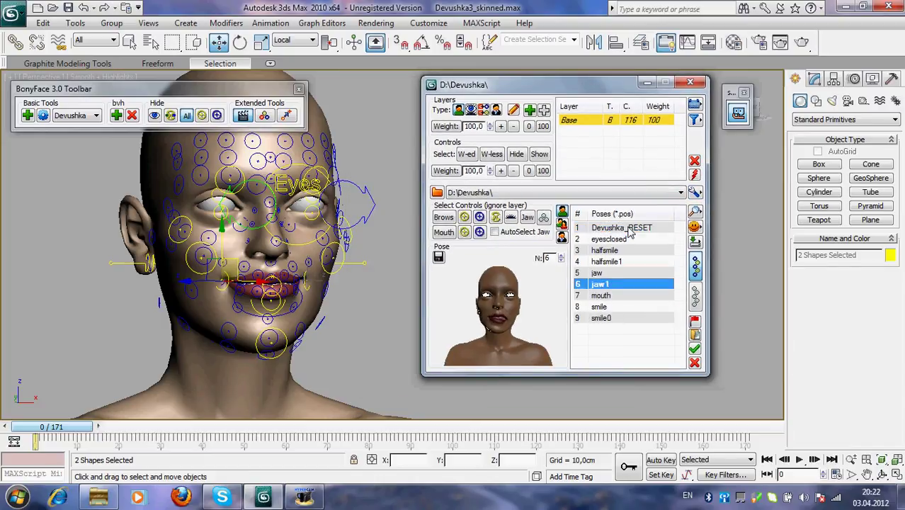
key(Up)
key(Up)
key(Up)
key(Up)
key(Up)
key(Up)
key(Up)
key(Up)
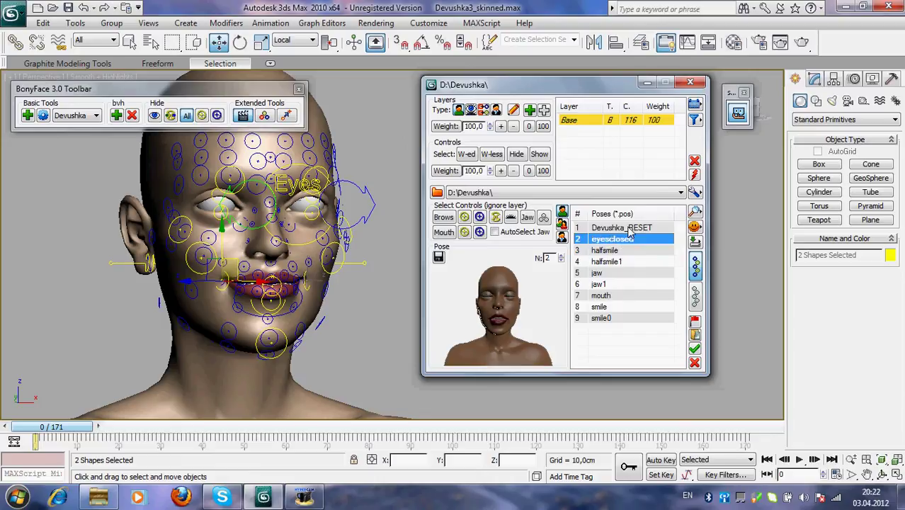
key(Down)
key(Down)
key(Down)
key(Down)
key(Down)
key(Down)
key(Down)
key(Down)
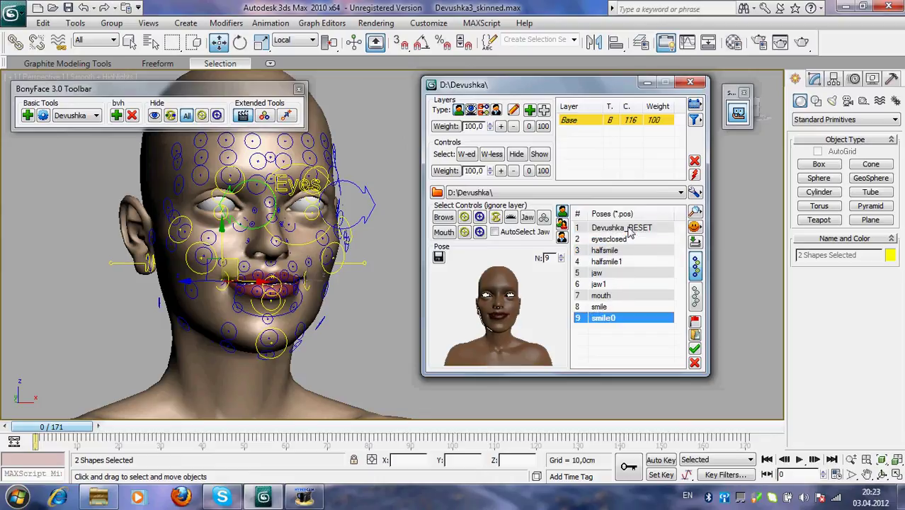
key(Up)
key(Up)
key(Up)
key(Up)
key(Up)
key(Up)
key(Up)
key(Up)
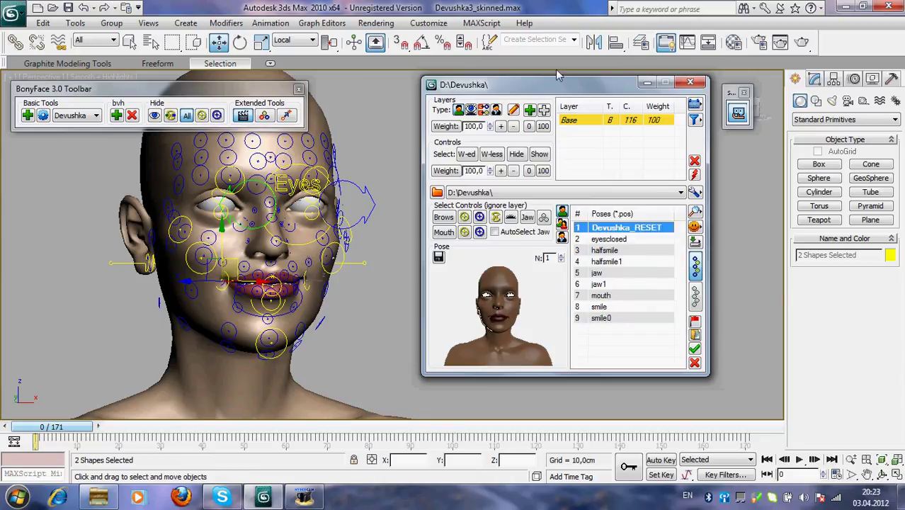
Show Grimace Mode in the poses window and rearrange the window and viewport so the whole face stays visible
drag(583, 91, 542, 80)
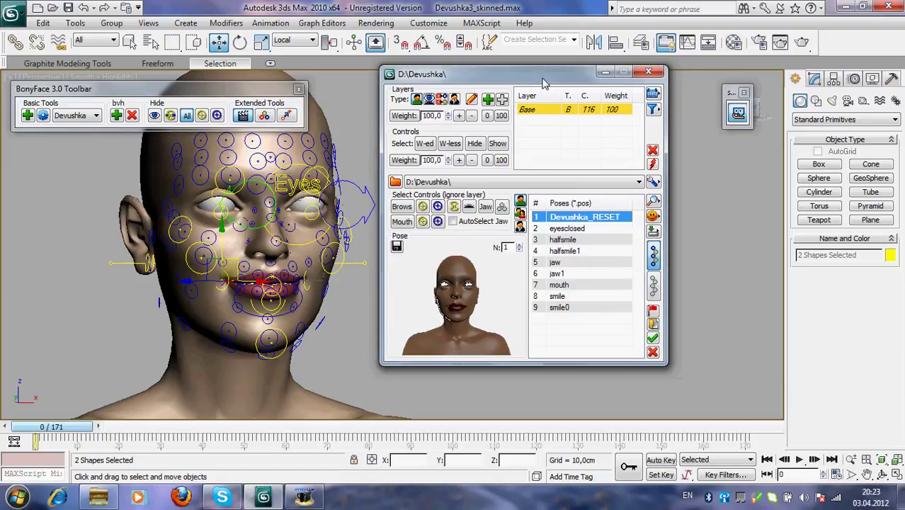
click(655, 216)
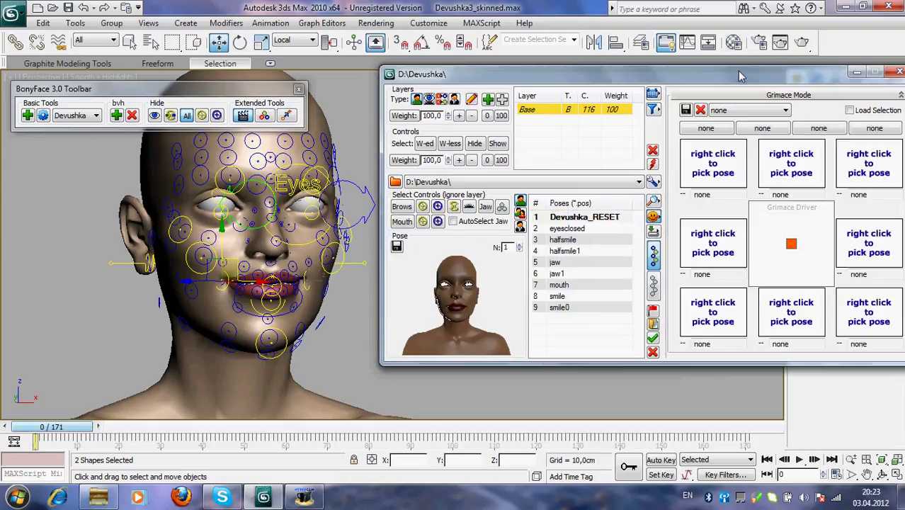
drag(741, 79, 653, 78)
click(867, 475)
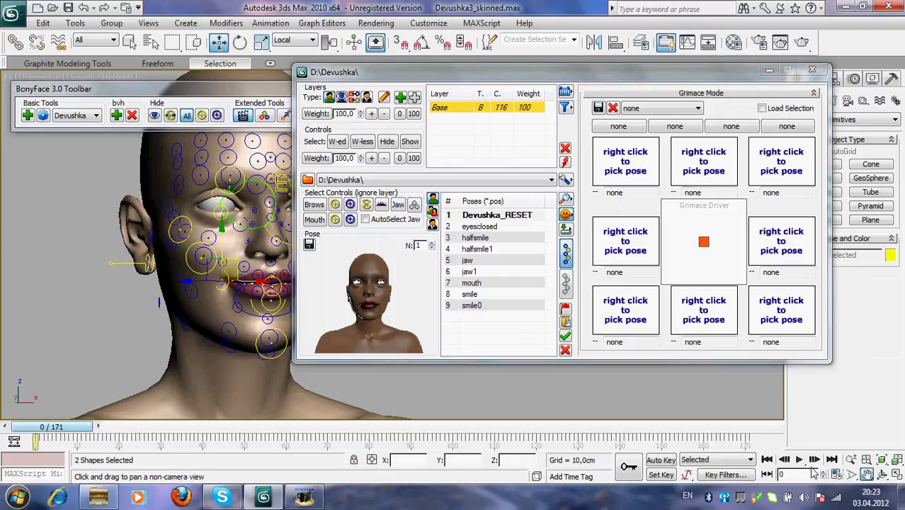
drag(213, 243, 162, 258)
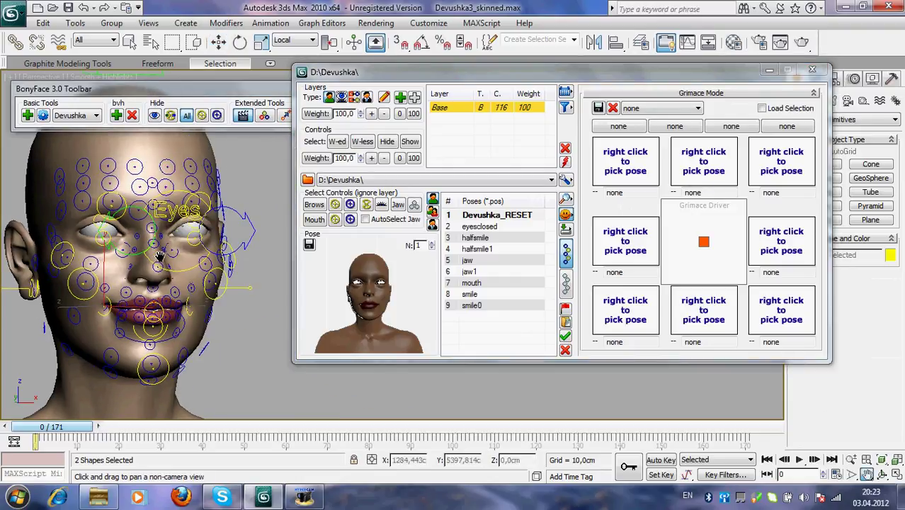
drag(545, 78, 527, 135)
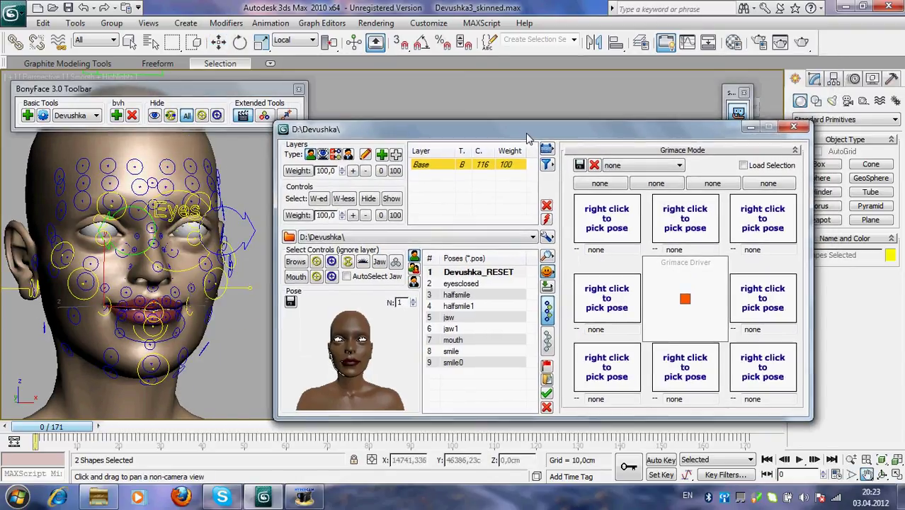
Assign the eyesclosed pose to the upper-left grimace slot and halfsmile to the slot above the Grimace Driver
click(463, 284)
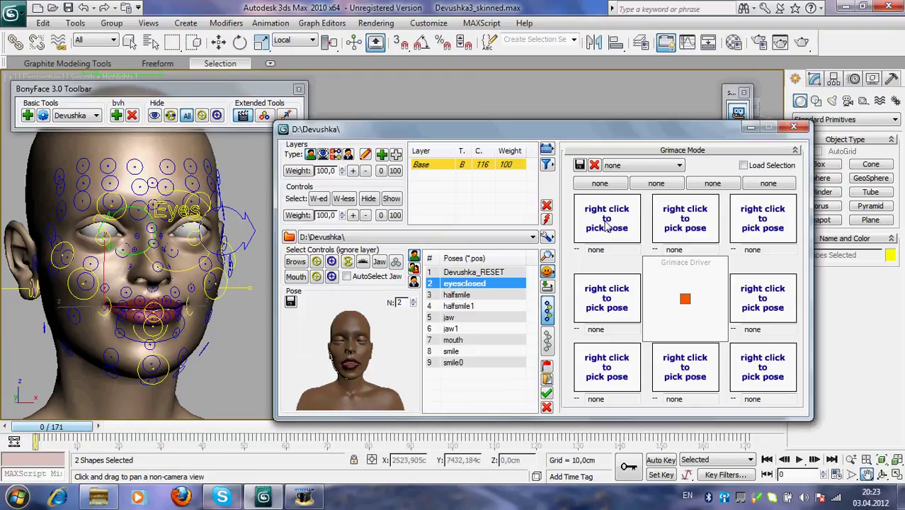
right_click(607, 225)
click(459, 296)
right_click(687, 234)
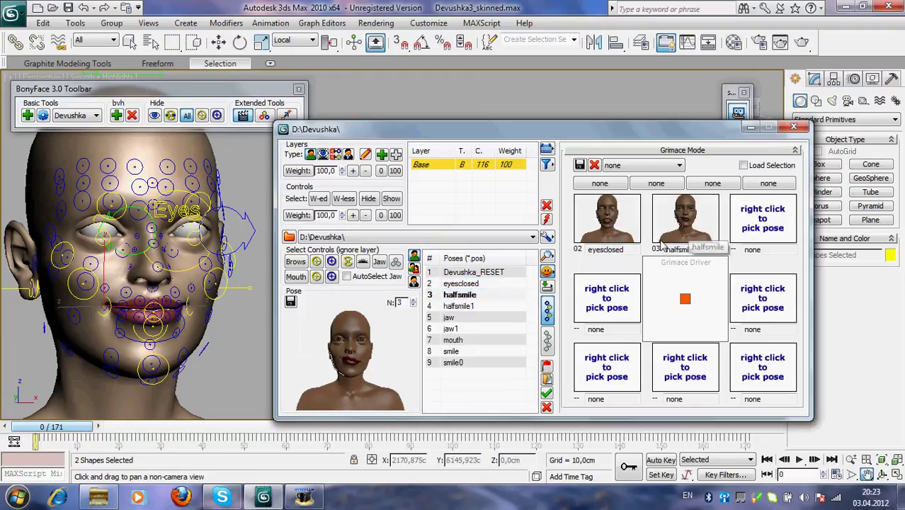
Assign halfsmile1 to the upper-right grimace slot, jaw to the slot left of the Grimace Driver and jaw1 to the slot right of it
click(465, 307)
right_click(764, 234)
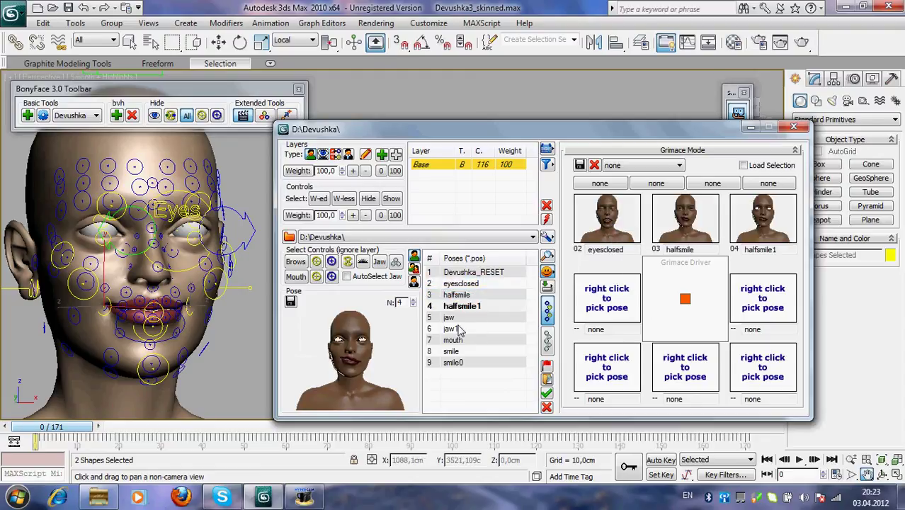
click(450, 318)
right_click(607, 297)
click(451, 329)
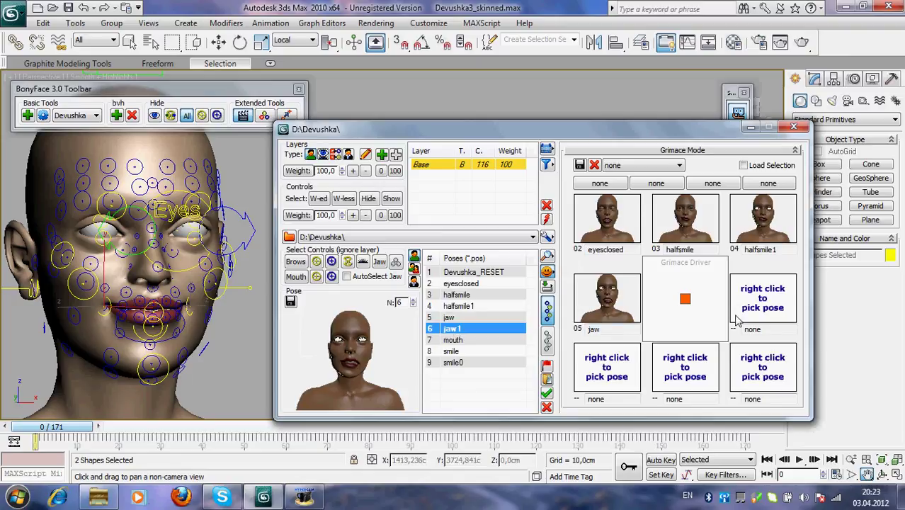
right_click(764, 316)
Fill the bottom row of grimace slots from left to right with the mouth, smile and smile0 poses
click(454, 341)
right_click(620, 373)
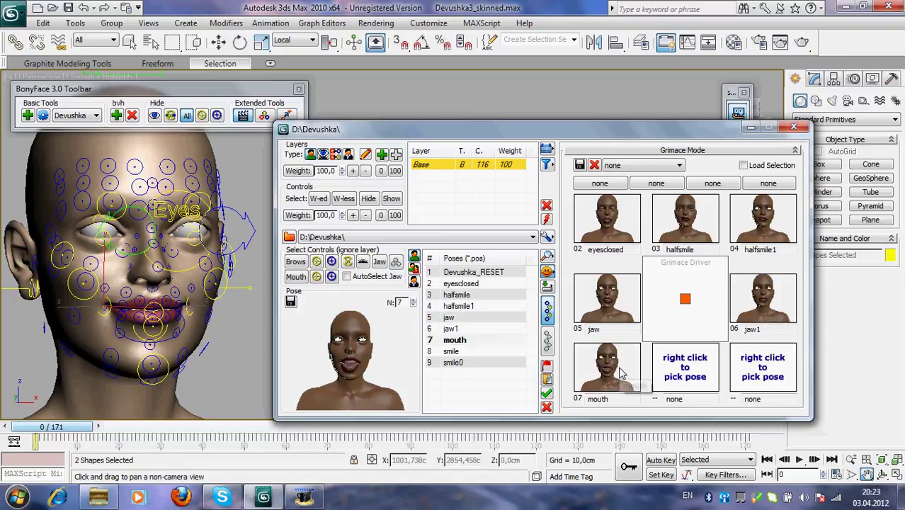
click(453, 352)
right_click(696, 378)
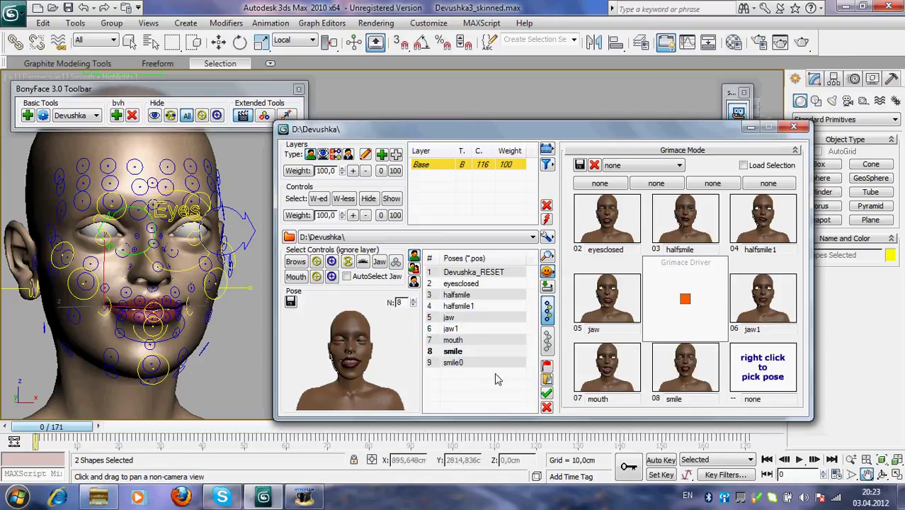
click(455, 364)
right_click(764, 369)
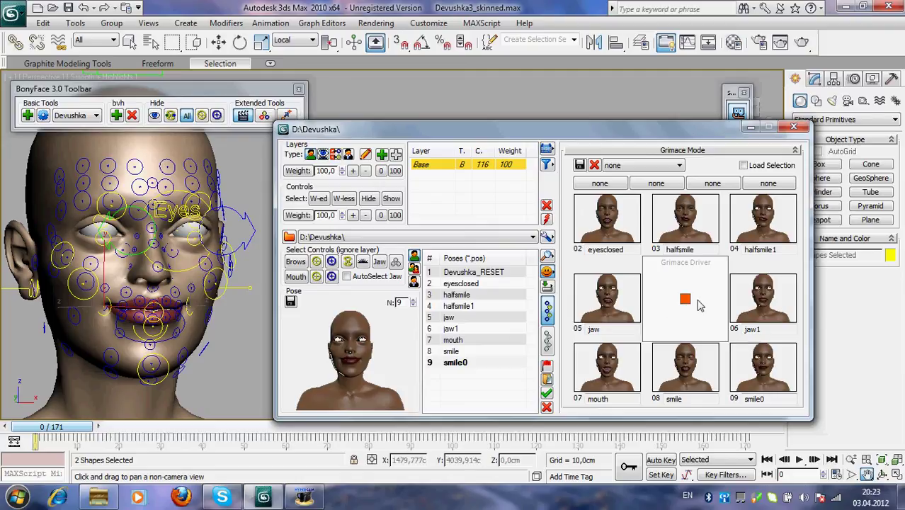
Hide all rig controls on the head and blend the assigned poses by moving the Grimace Driver toward different slots
mouse_move(687, 303)
mouse_down()
mouse_move(674, 340)
mouse_move(729, 301)
mouse_move(711, 299)
mouse_move(688, 334)
mouse_move(728, 303)
mouse_move(685, 279)
mouse_move(666, 317)
mouse_move(728, 304)
mouse_move(718, 269)
mouse_move(693, 285)
mouse_move(691, 317)
mouse_up()
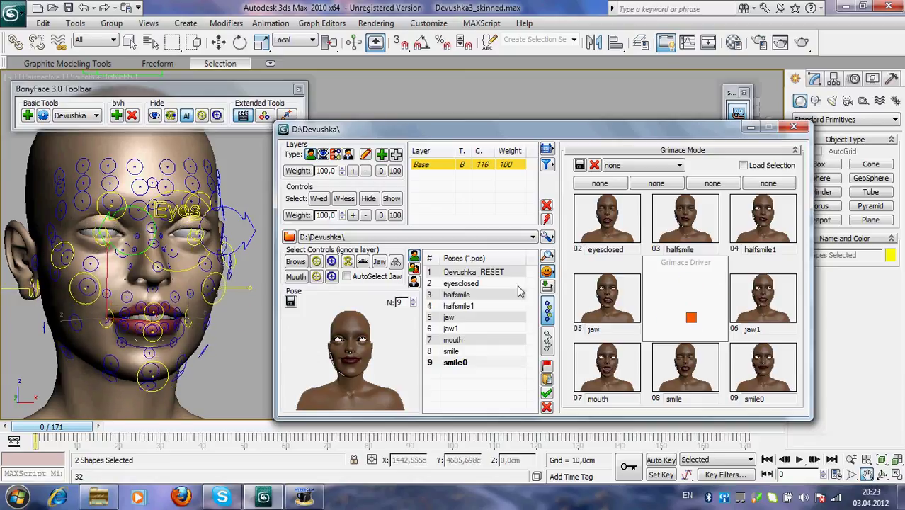
click(188, 117)
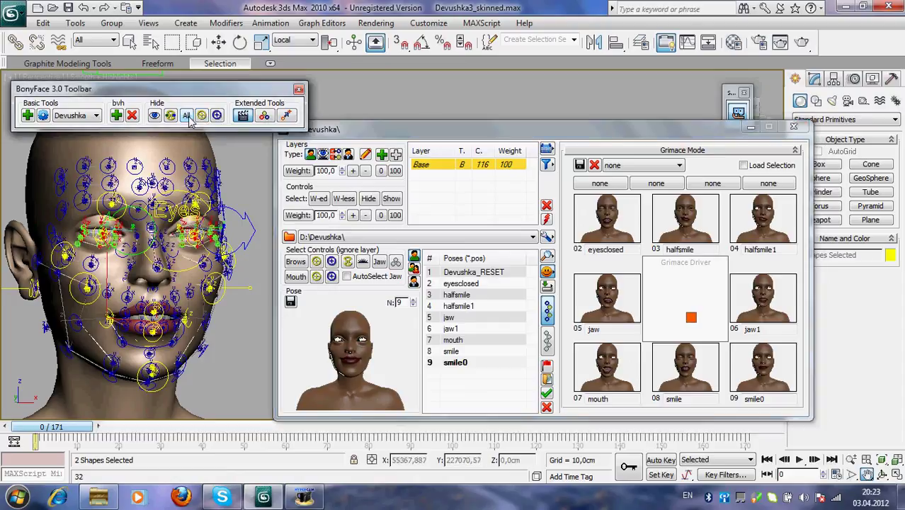
click(189, 118)
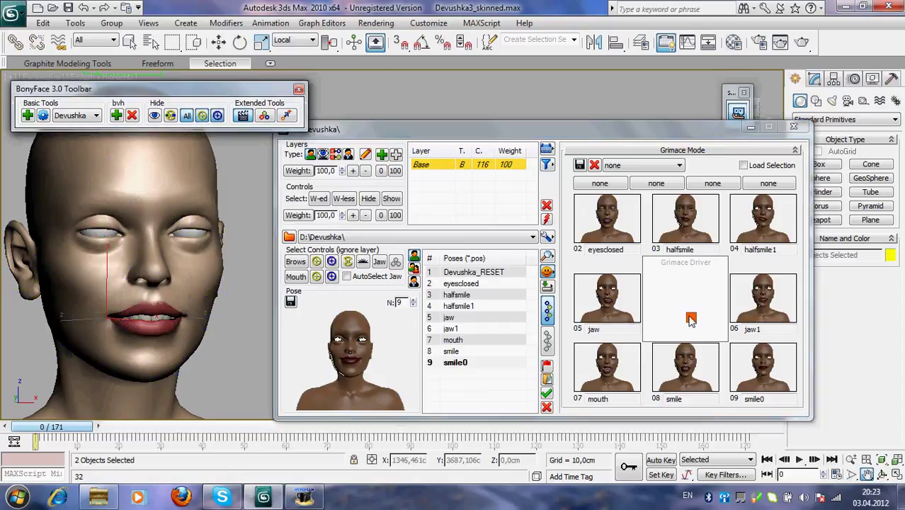
drag(691, 320, 772, 249)
drag(742, 301, 688, 251)
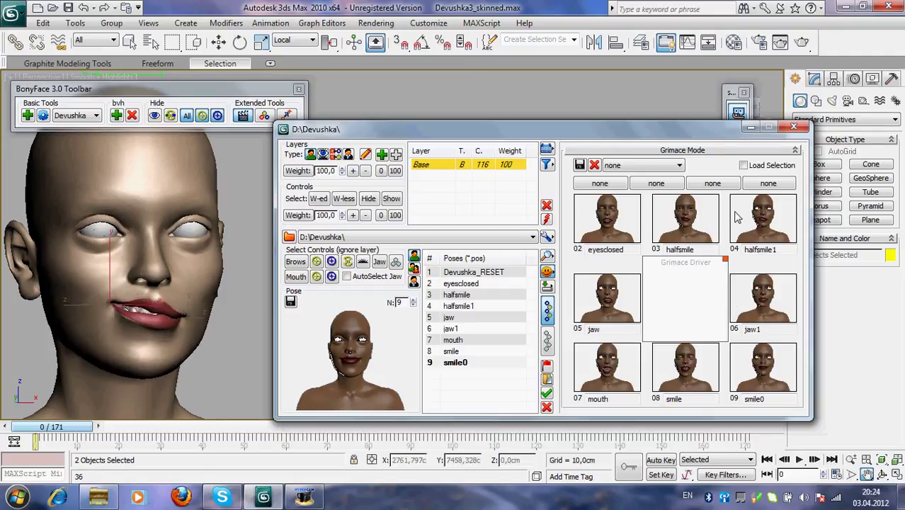
drag(736, 218, 702, 320)
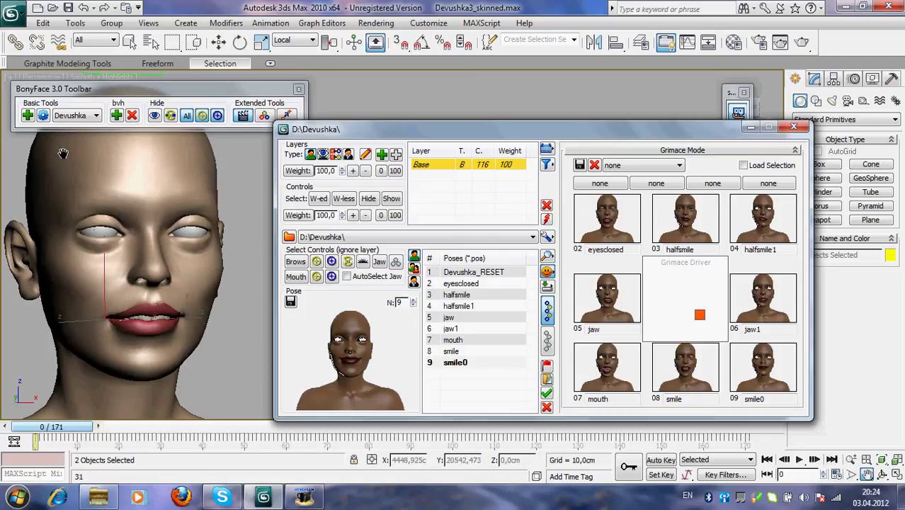
Unhide the eyes in the BonyFace head setup, close it, and move the Grimace Driver back near the centre
click(28, 121)
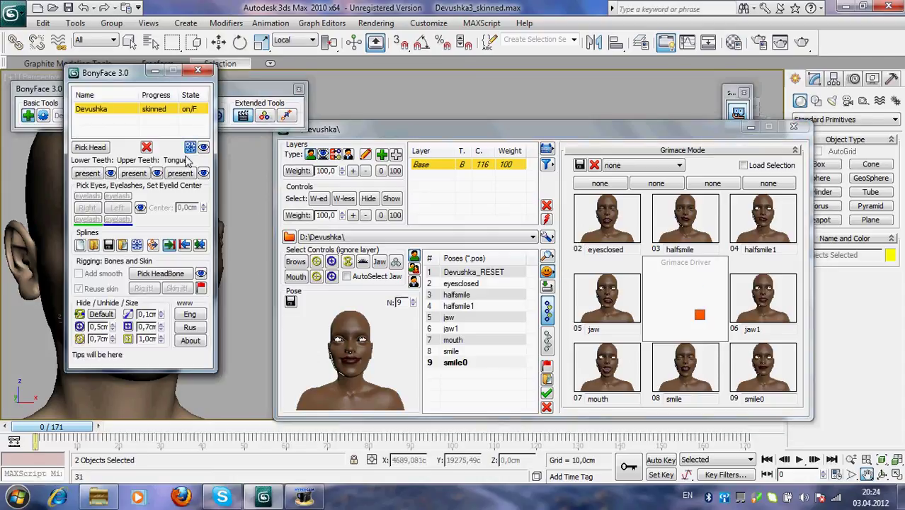
click(197, 70)
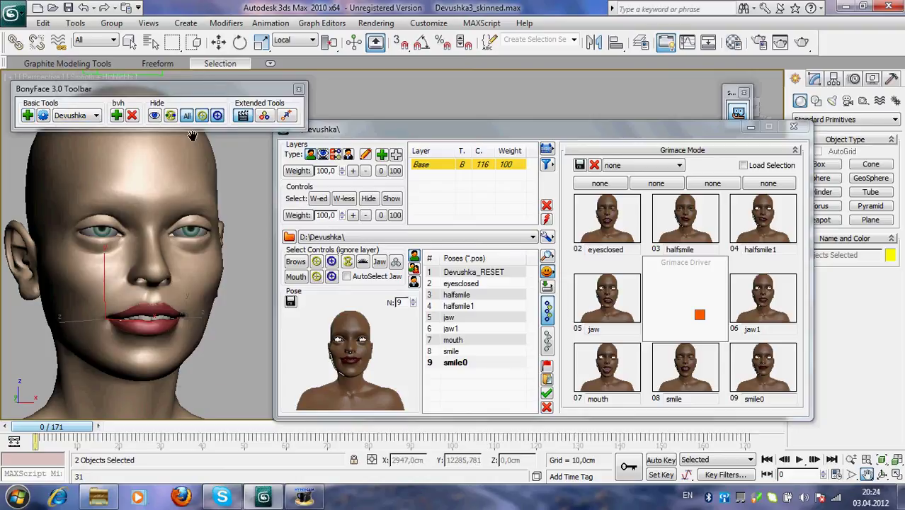
drag(701, 317, 677, 312)
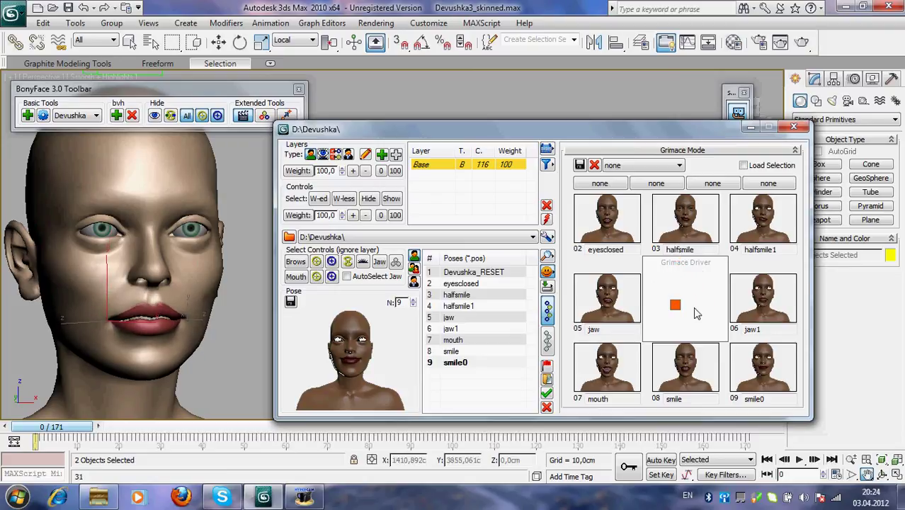
Replace Grimace Mode with the Poses Mixer and fill its slots around Devushka_RESET, halfsmile1, jaw, jaw1 and mouth in turn
click(545, 277)
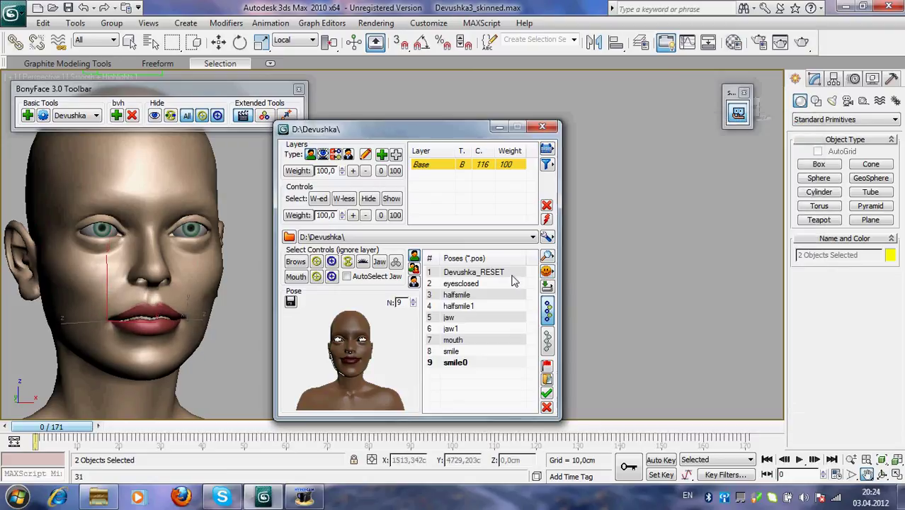
click(547, 258)
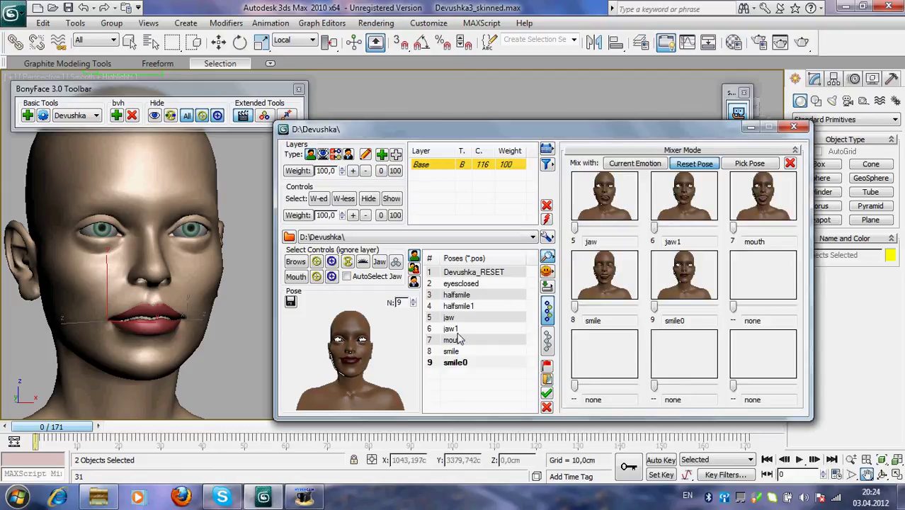
click(455, 275)
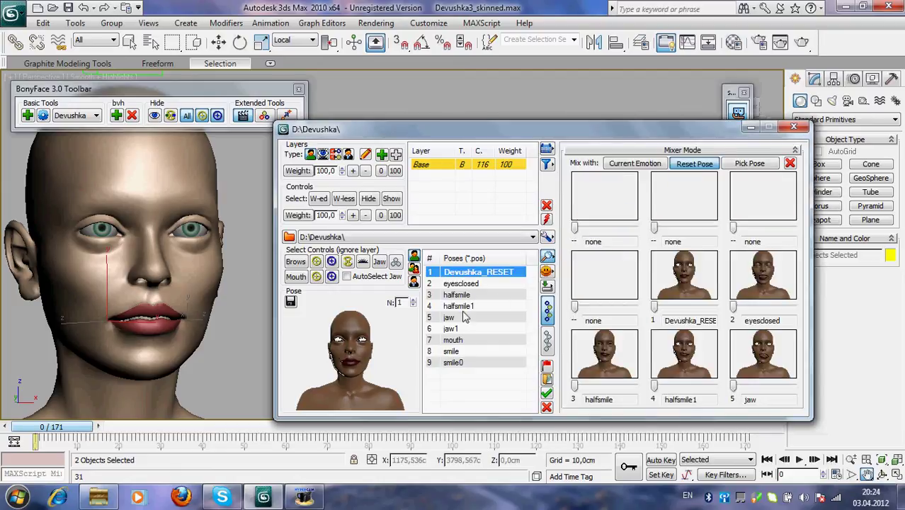
click(455, 306)
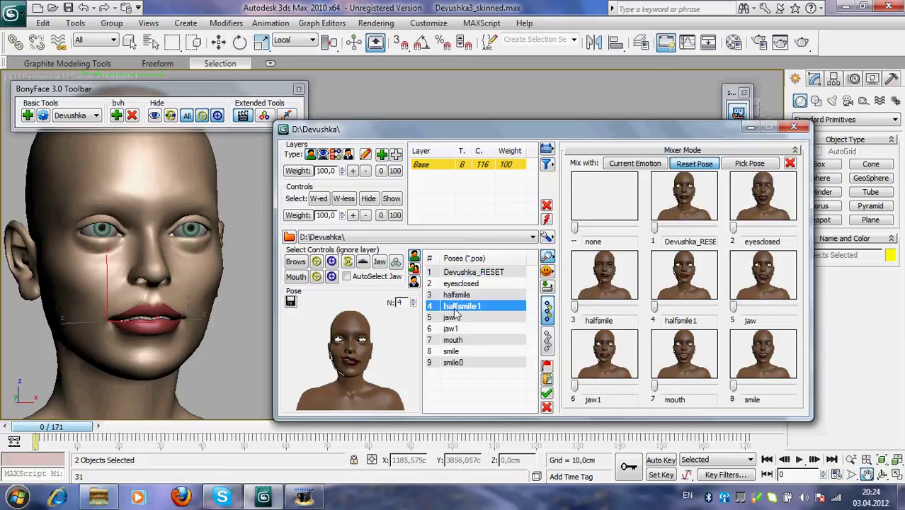
click(453, 319)
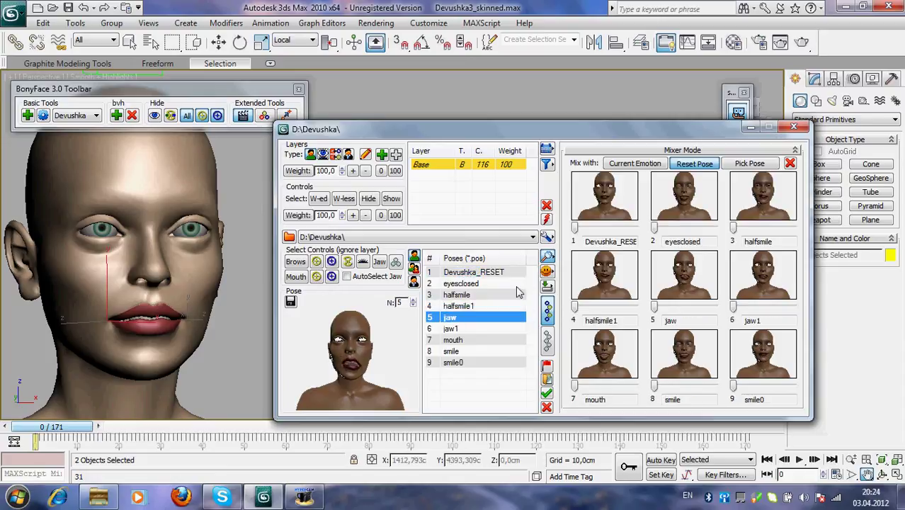
click(449, 330)
click(451, 341)
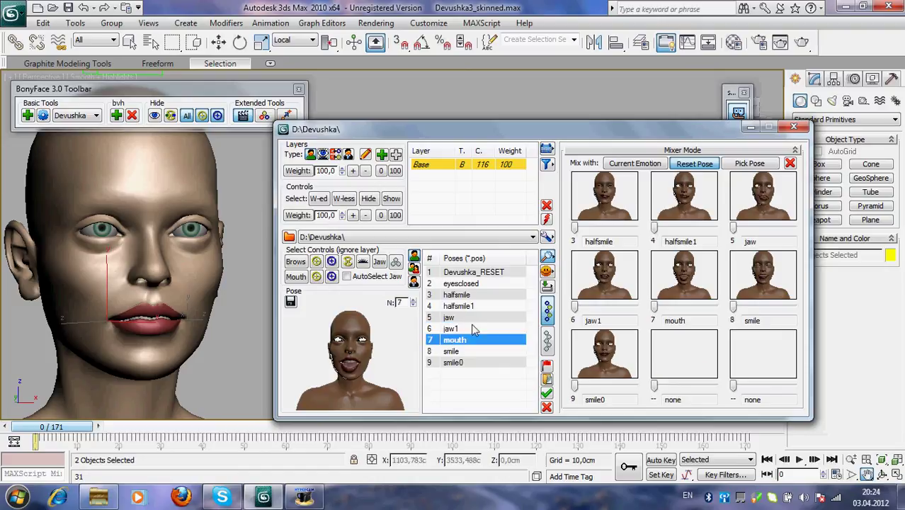
Step up and down the pose list to check how the mixer slots shift, ending on the jaw pose
key(Down)
key(Down)
key(Up)
key(Up)
key(Up)
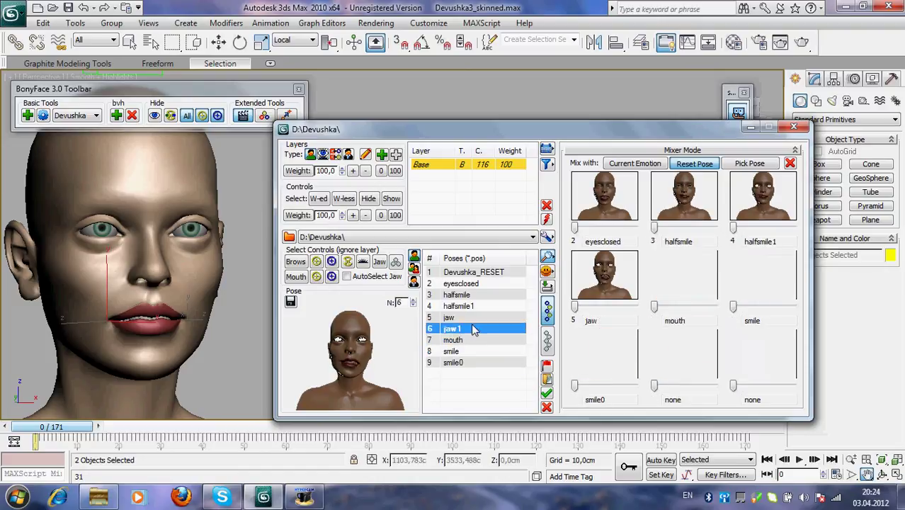
key(Up)
key(Up)
key(Down)
key(Down)
key(Down)
key(Down)
key(Down)
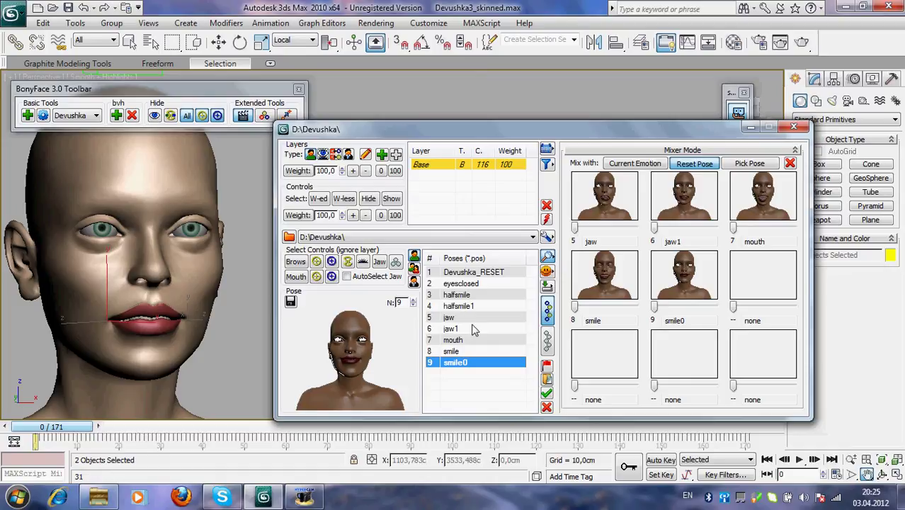
key(Up)
key(Up)
key(Up)
key(Up)
key(Up)
key(Up)
key(Up)
key(Up)
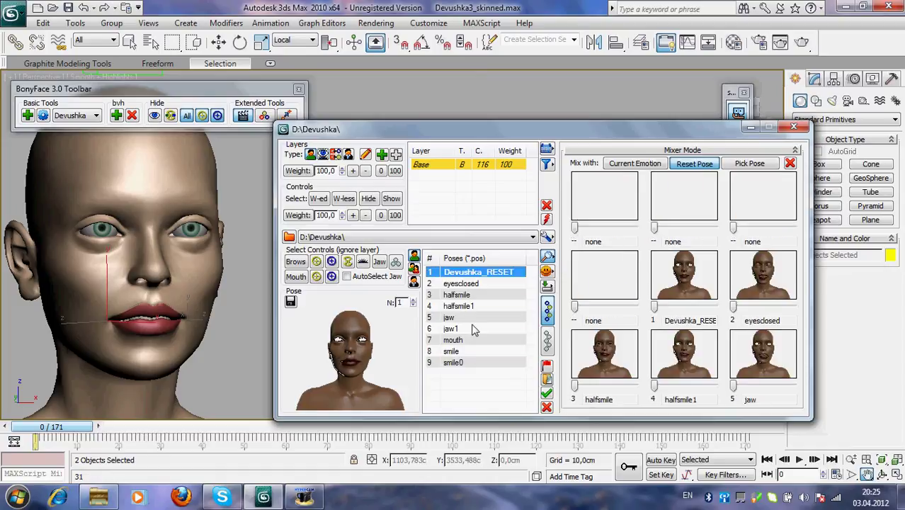
key(Down)
key(Down)
key(Down)
key(Down)
key(Down)
key(Down)
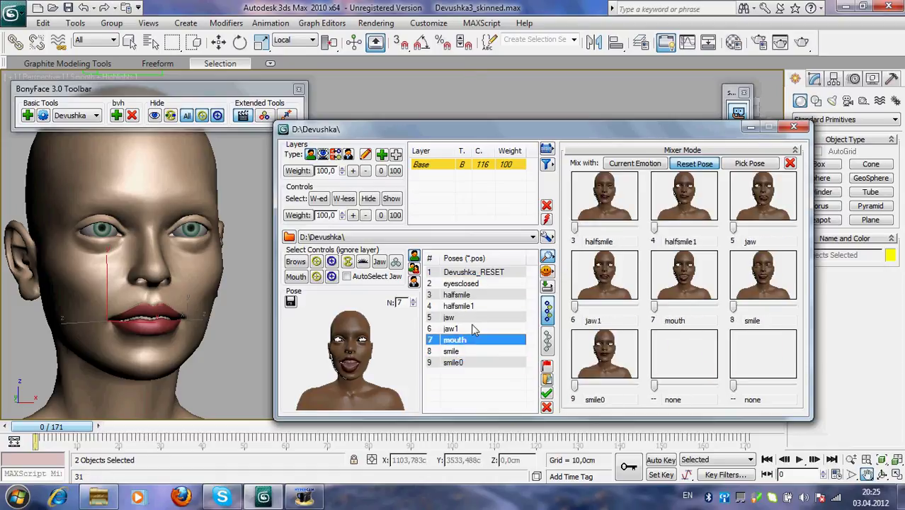
key(Up)
key(Up)
key(Up)
key(Down)
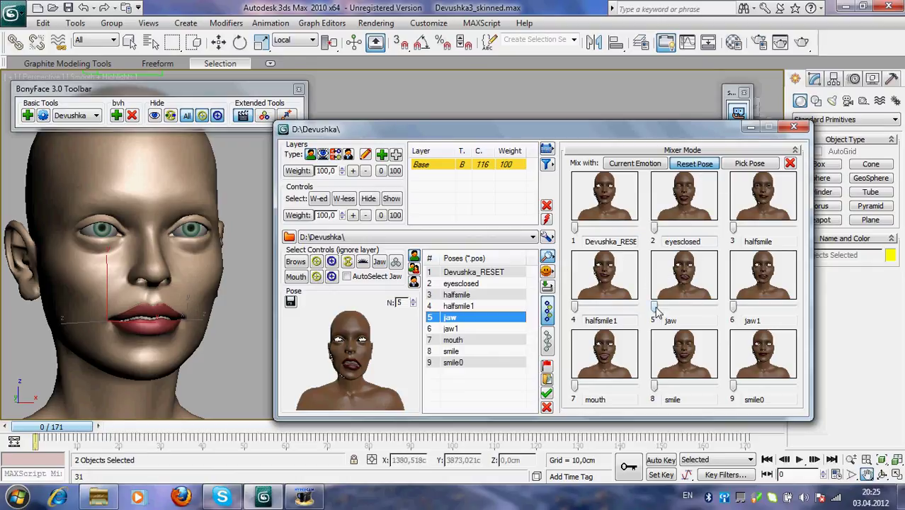
Mix the jaw and eyesclosed poses at full strength with halfsmile1 almost at full, trying the Devushka_RESET slider as well
drag(655, 307, 713, 309)
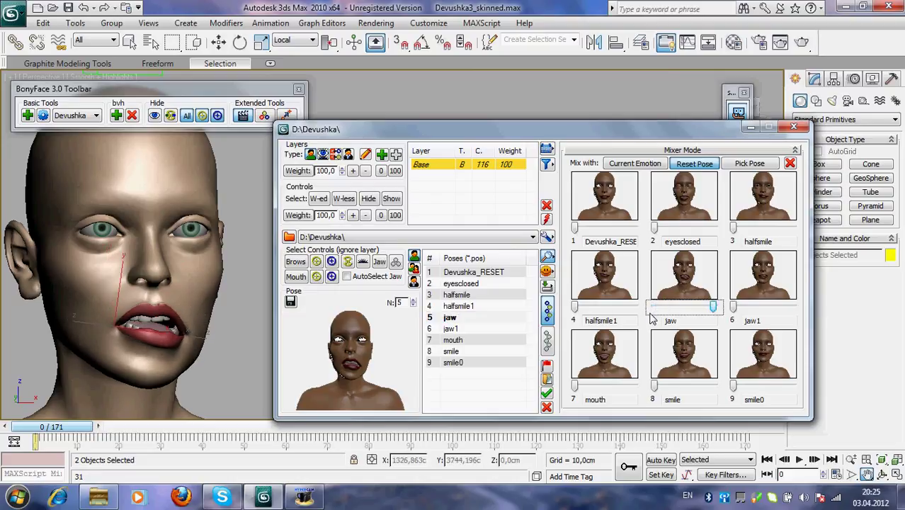
drag(576, 308, 632, 309)
drag(576, 228, 585, 229)
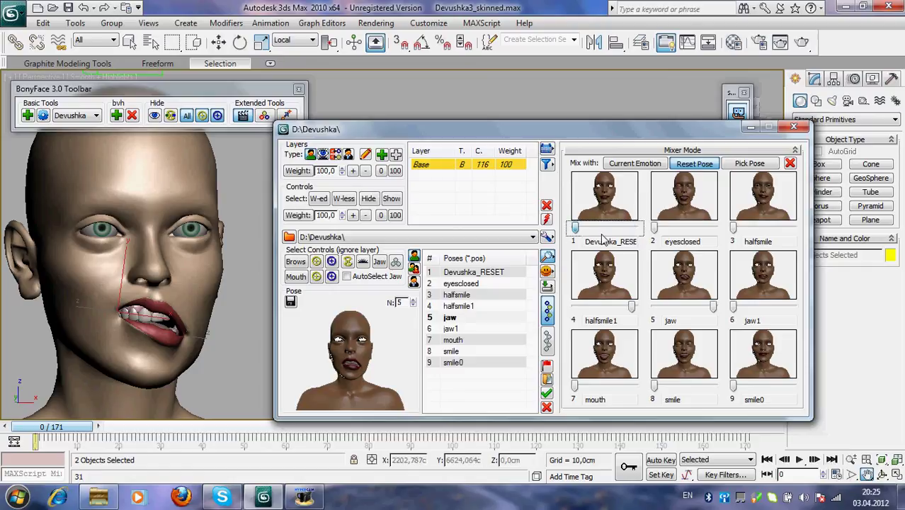
drag(654, 230, 736, 243)
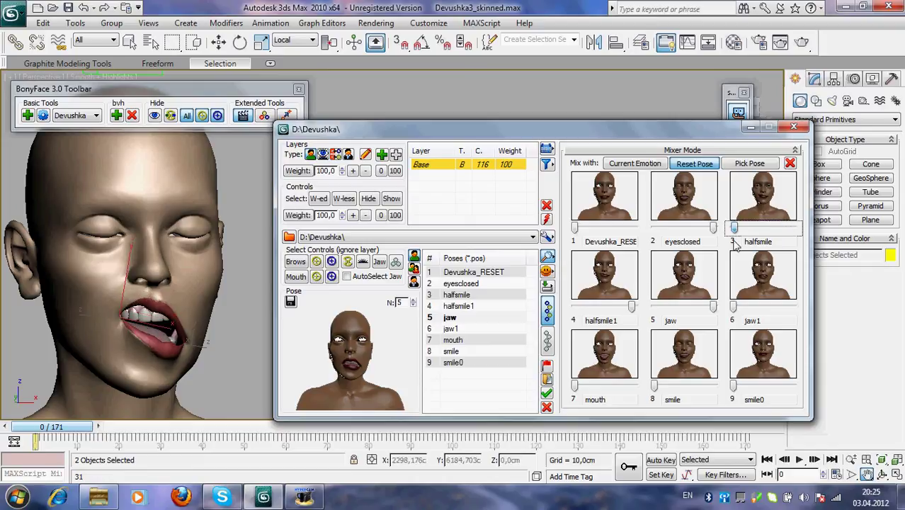
Take jaw out of the mix and blend in jaw1 strongly, a little smile0 and about half of mouth
drag(733, 307, 643, 308)
drag(735, 309, 776, 307)
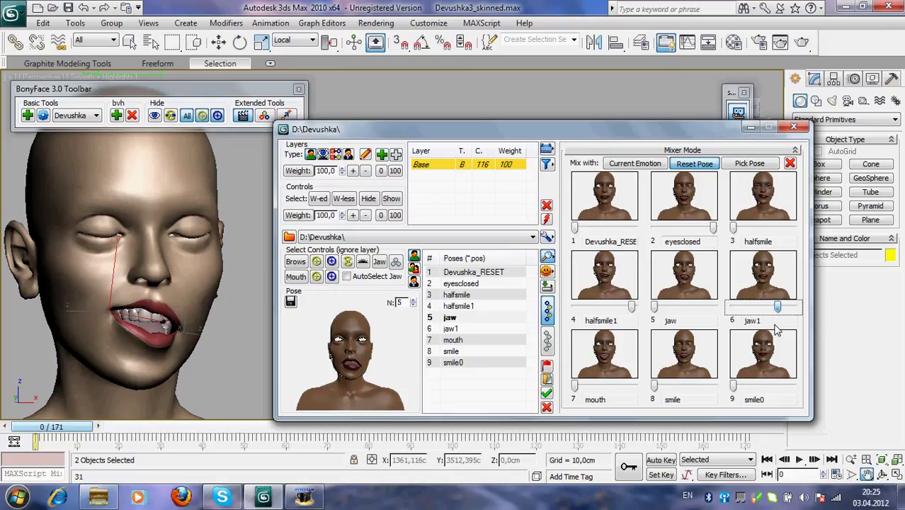
drag(734, 387, 748, 404)
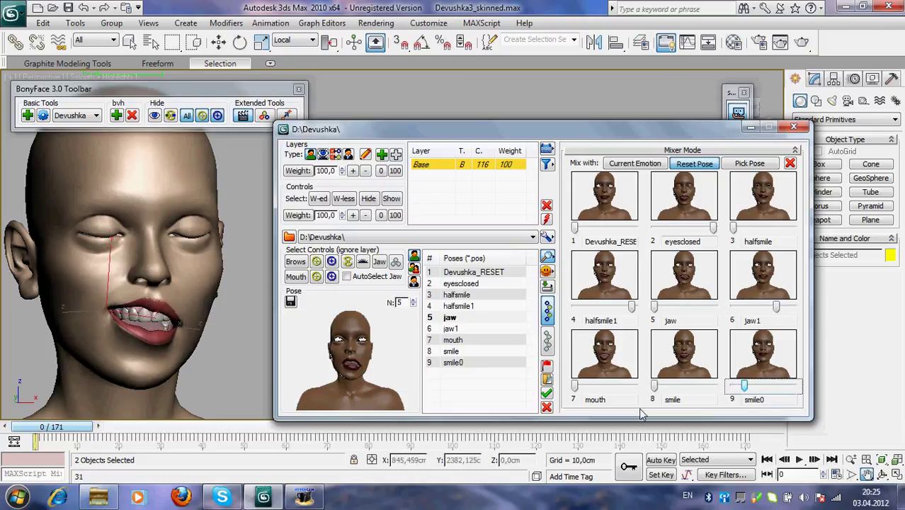
drag(574, 386, 556, 407)
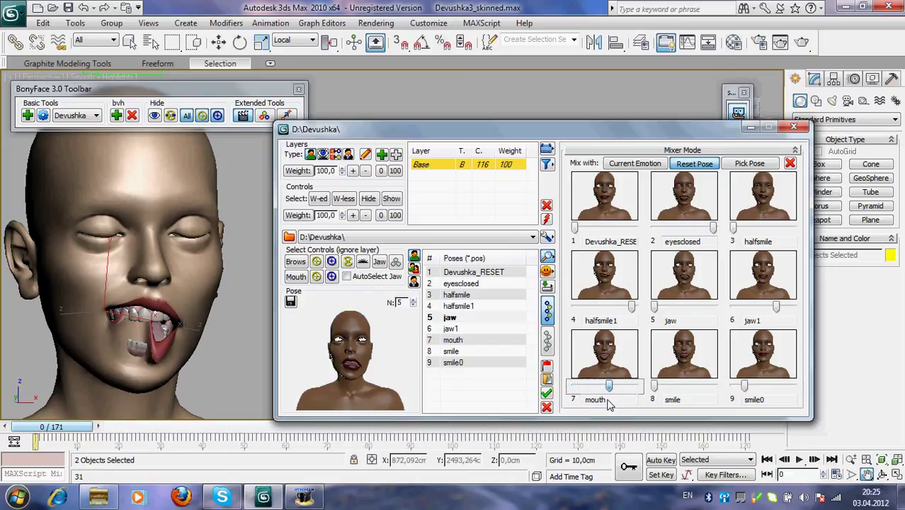
Load Devushka_RESET and try a new mix with halfsmile at about a third and small amounts of halfsmile1, jaw and Devushka_RESET
click(459, 275)
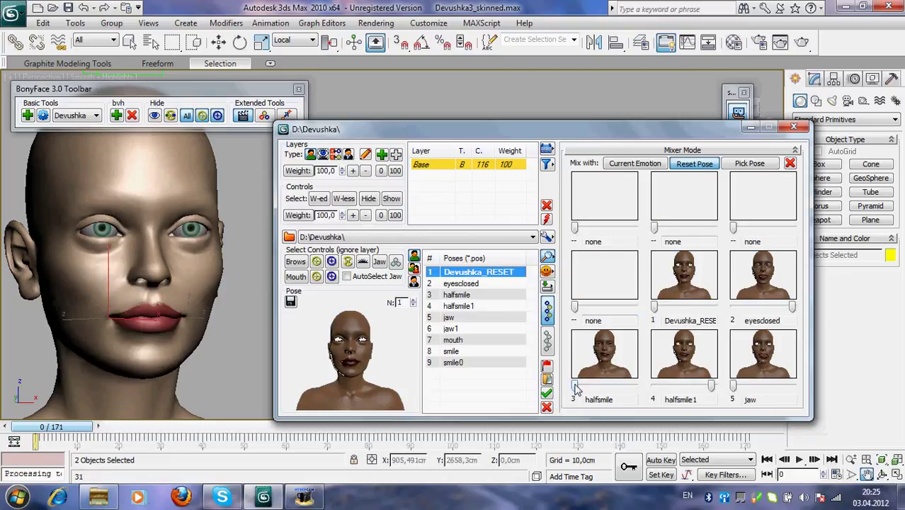
drag(576, 388, 597, 388)
drag(712, 387, 659, 388)
mouse_move(733, 388)
mouse_down()
mouse_move(785, 386)
mouse_move(742, 388)
mouse_up()
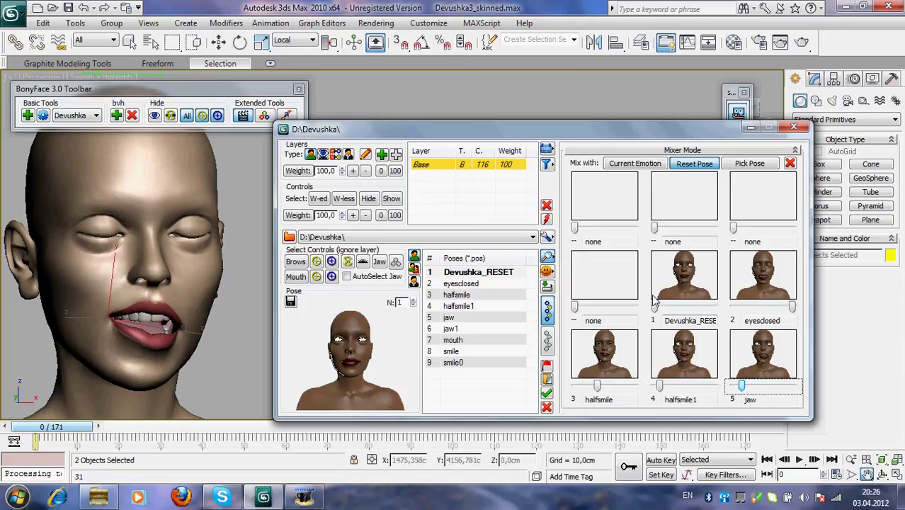
drag(653, 307, 580, 320)
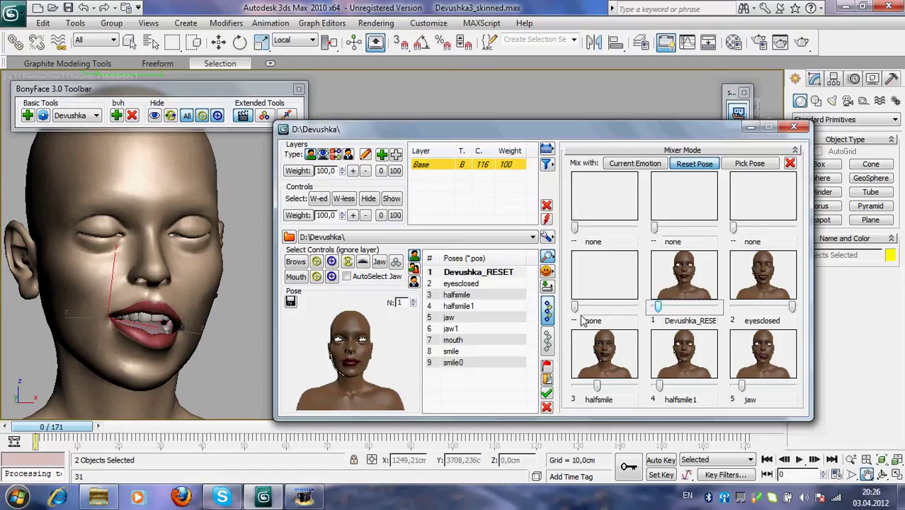
Apply the Devushka_RESET pose to the head and close the Poses Mixer
double_click(455, 276)
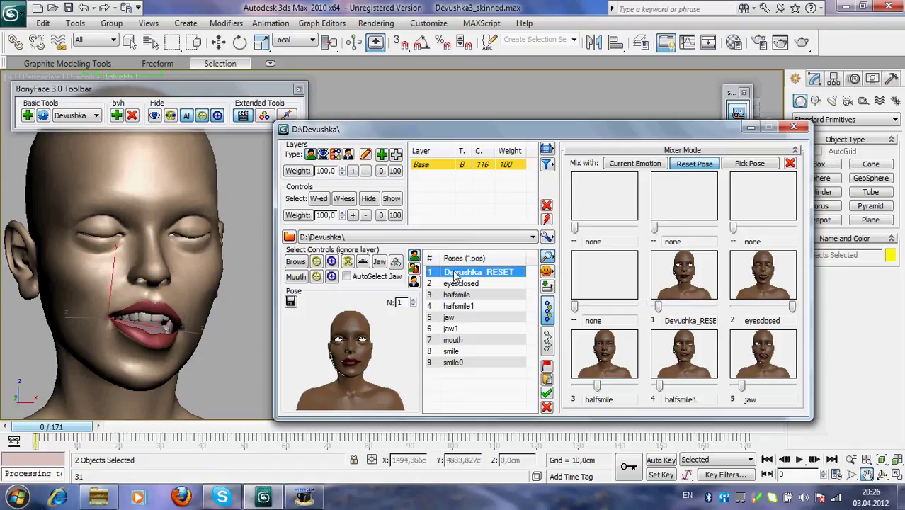
click(548, 271)
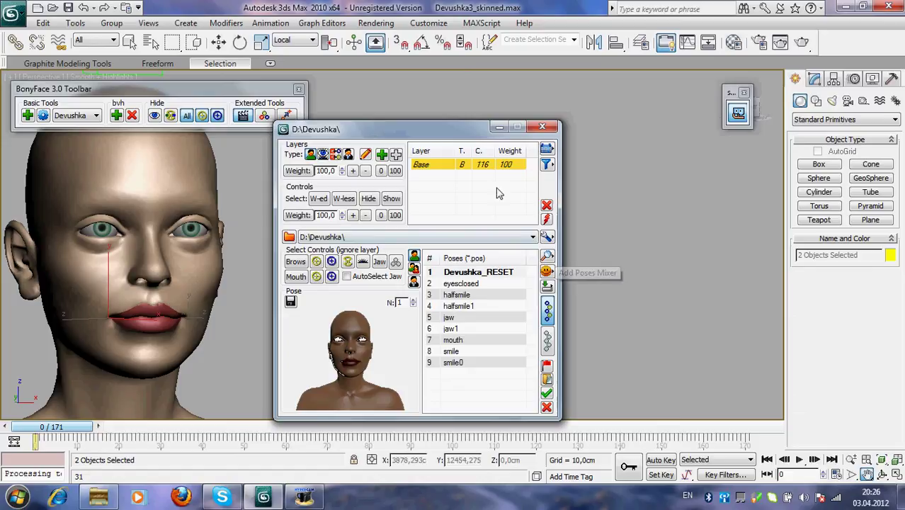
Turn on Auto Key, go to frame 10 and apply the halfsmile pose to the head
drag(438, 135, 519, 106)
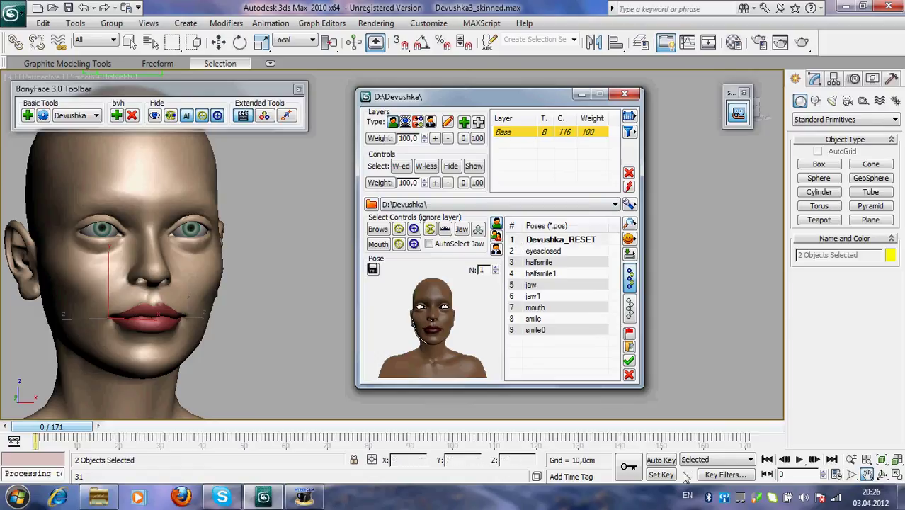
click(661, 460)
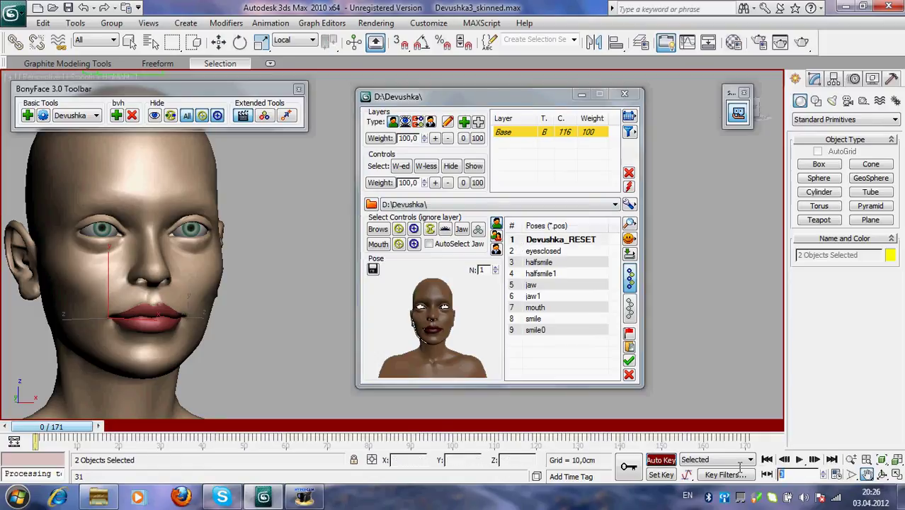
mouse_move(786, 500)
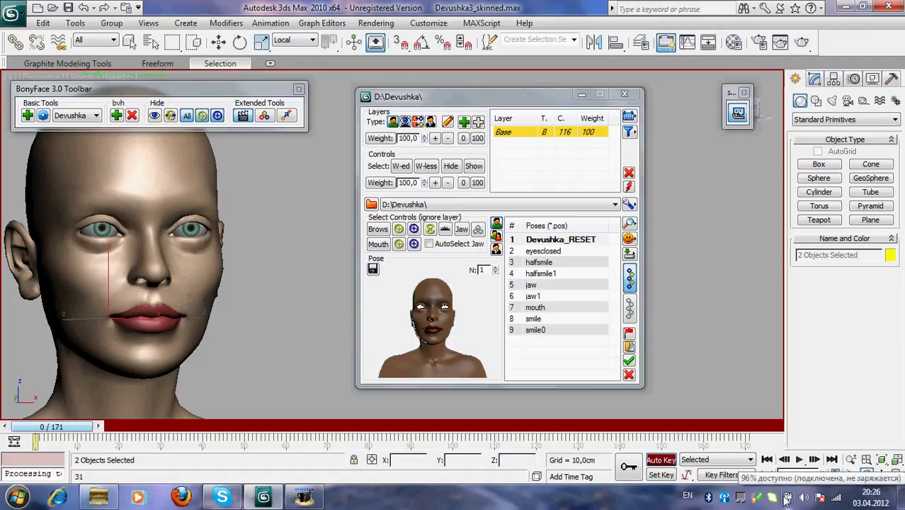
key(Return)
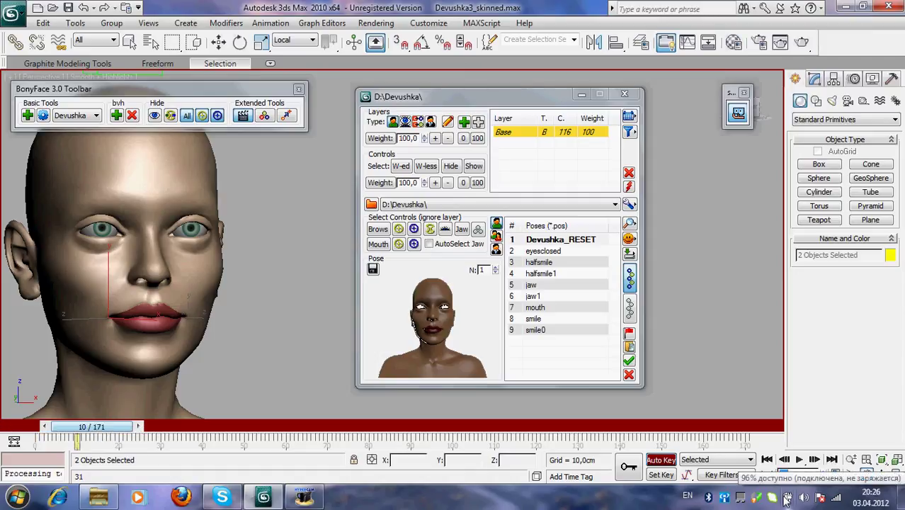
click(541, 264)
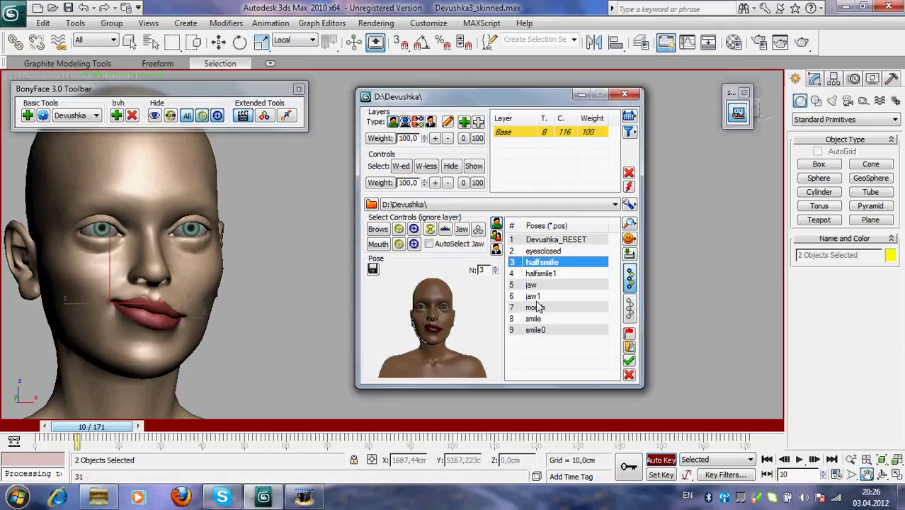
Go to frame 20 and apply the mouth pose to key it there
drag(803, 476, 783, 474)
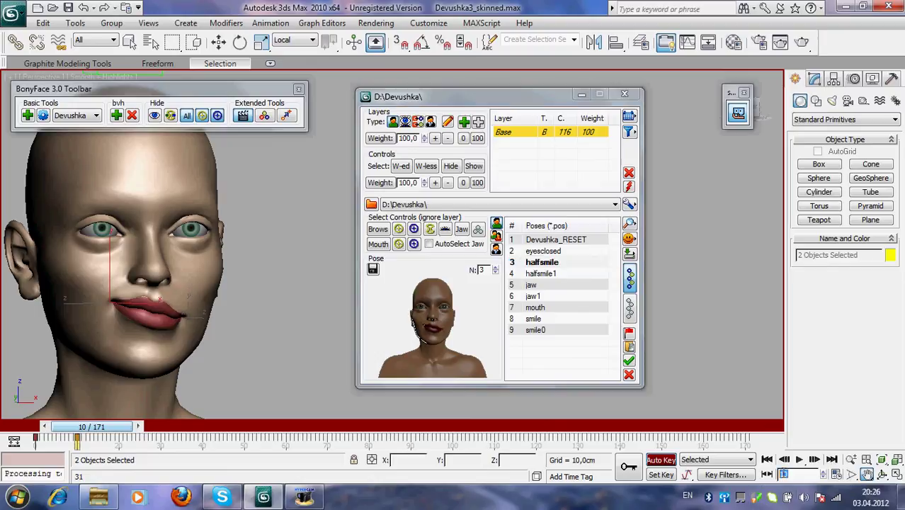
text(20)
key(Return)
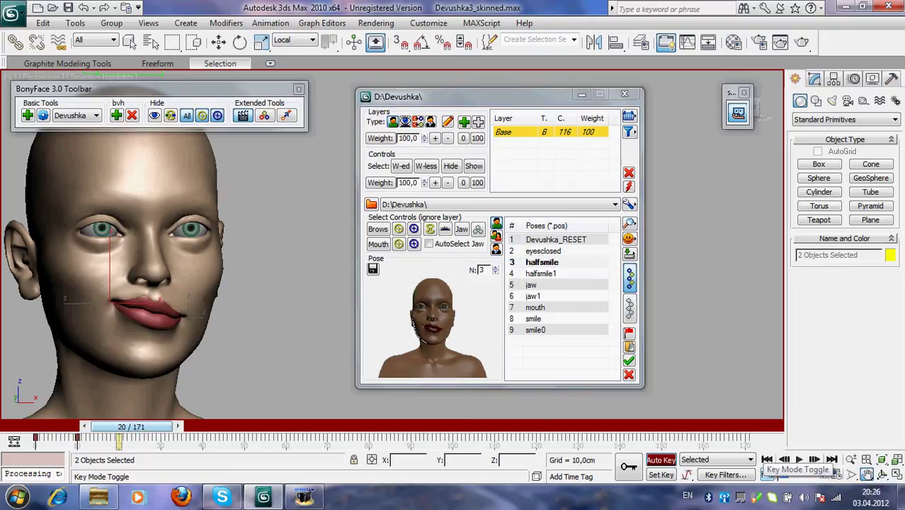
click(538, 308)
double_click(540, 308)
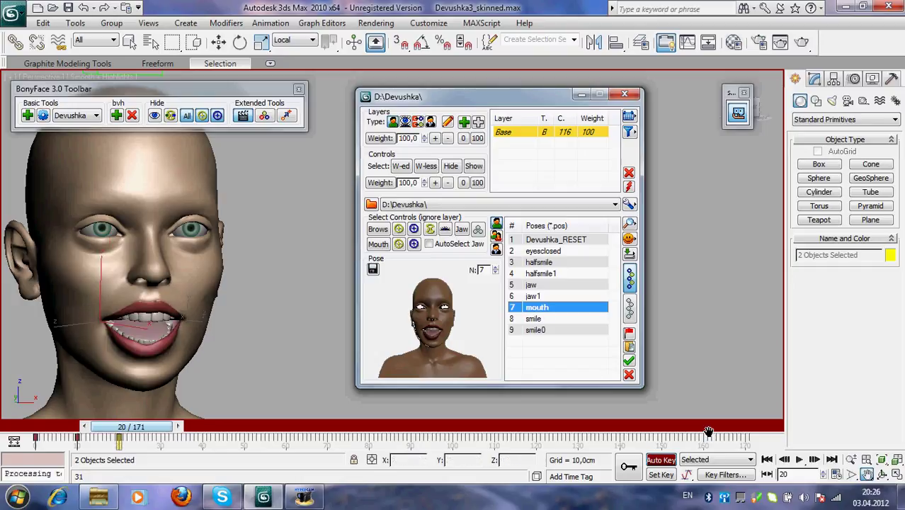
Key the smile0 pose at frame 30, return to frame 0 and turn off Auto Key
drag(793, 474, 758, 465)
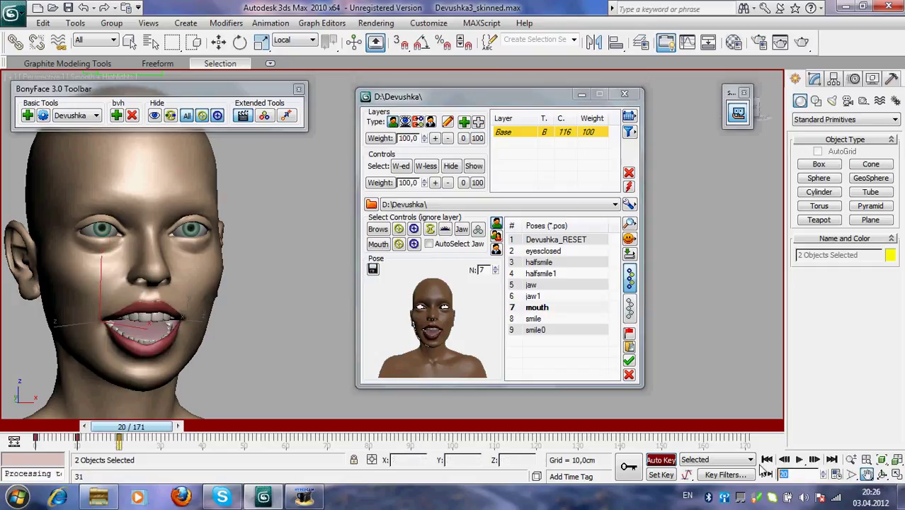
text(30)
key(Return)
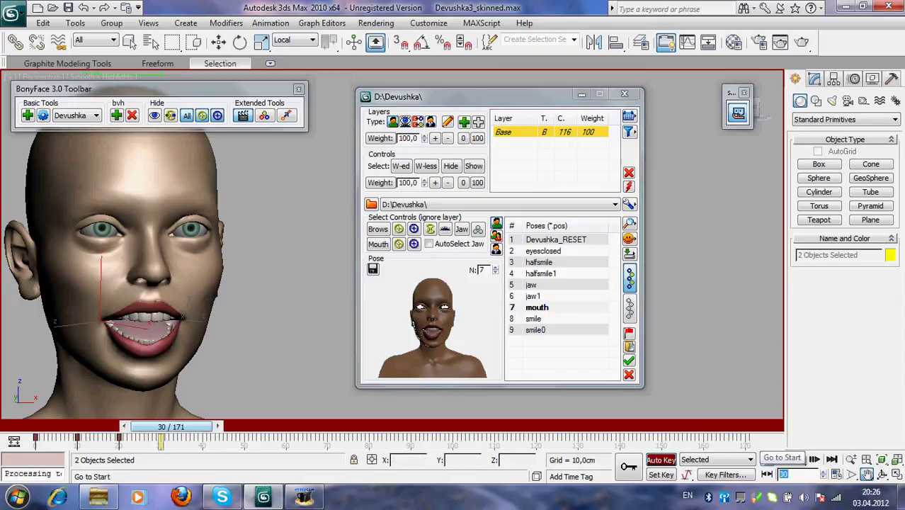
click(537, 331)
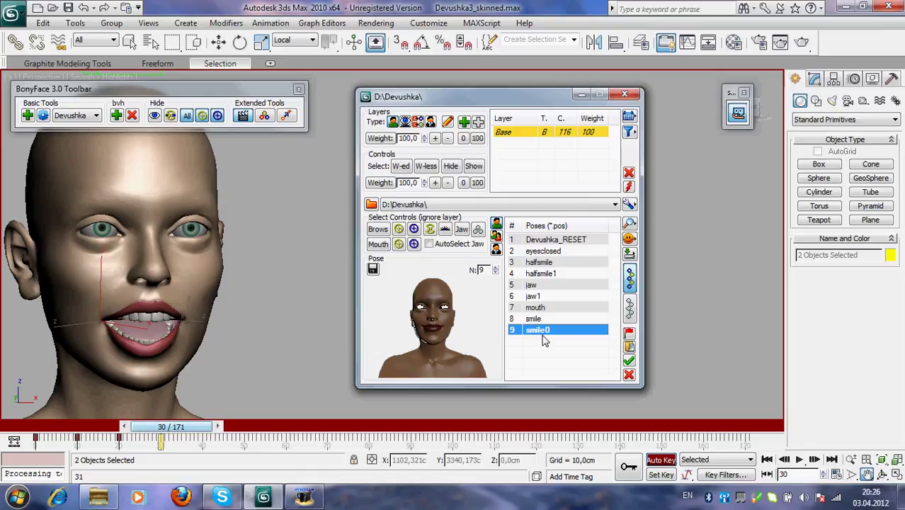
double_click(540, 336)
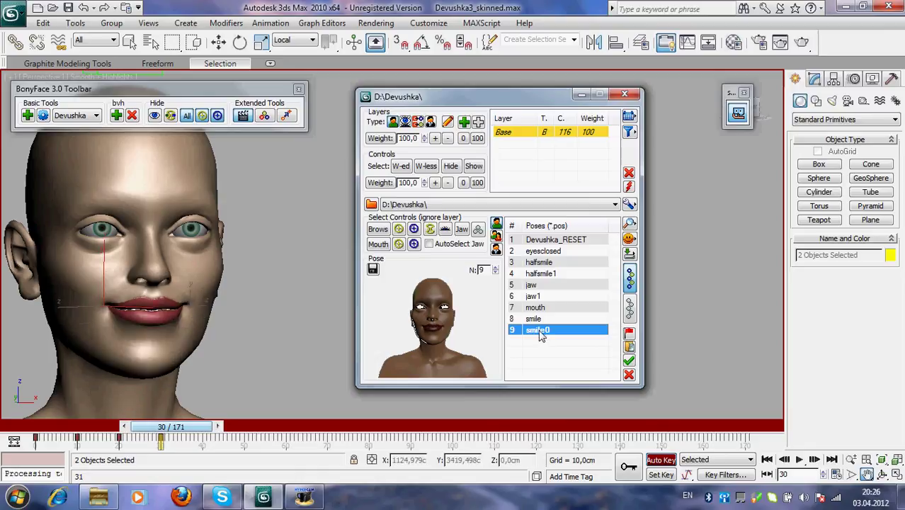
click(767, 460)
click(661, 460)
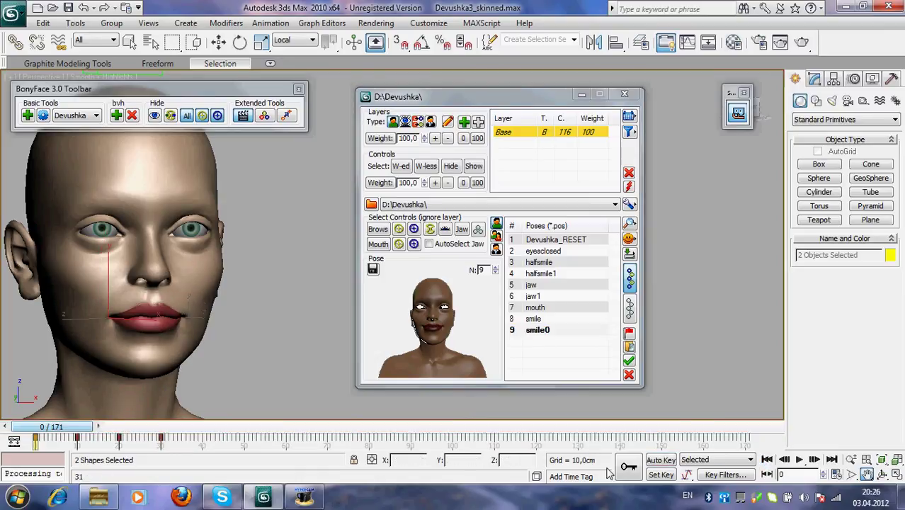
Play the facial animation from frame 0, rewind it and scrub through the keyed poses up to frame 30
click(799, 459)
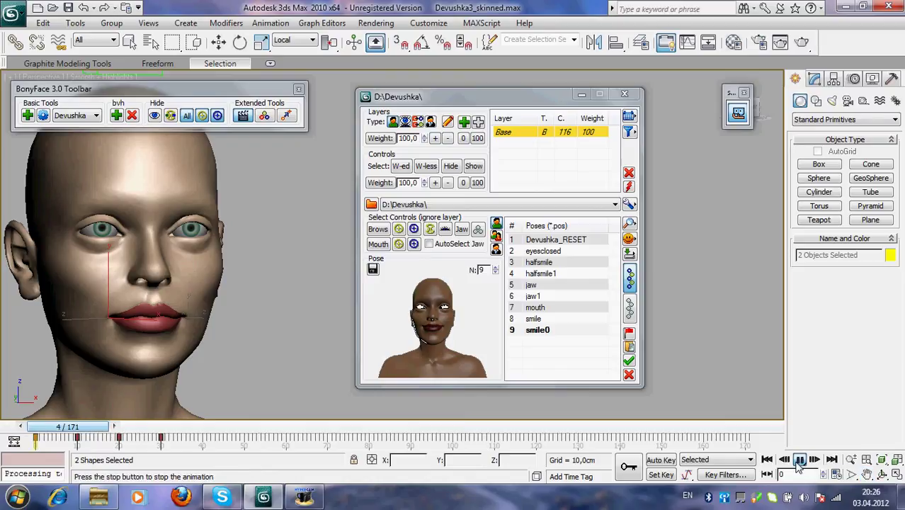
click(799, 460)
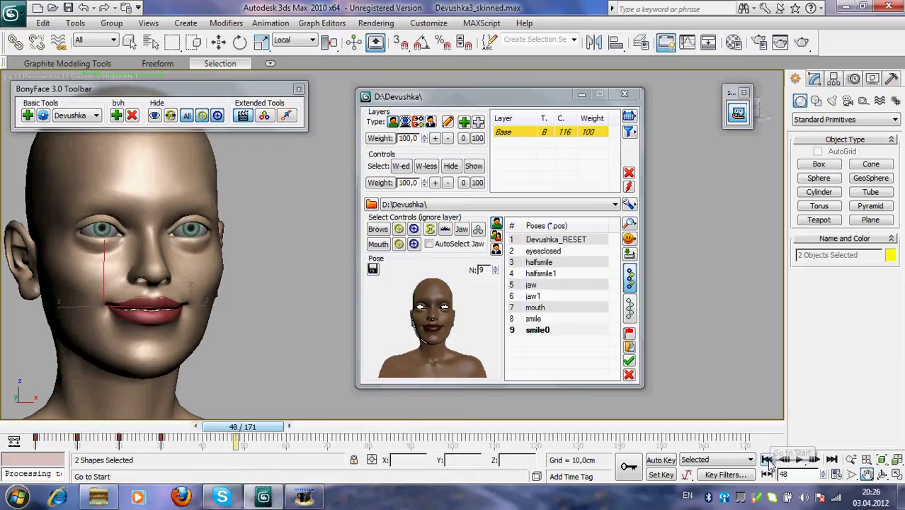
click(767, 460)
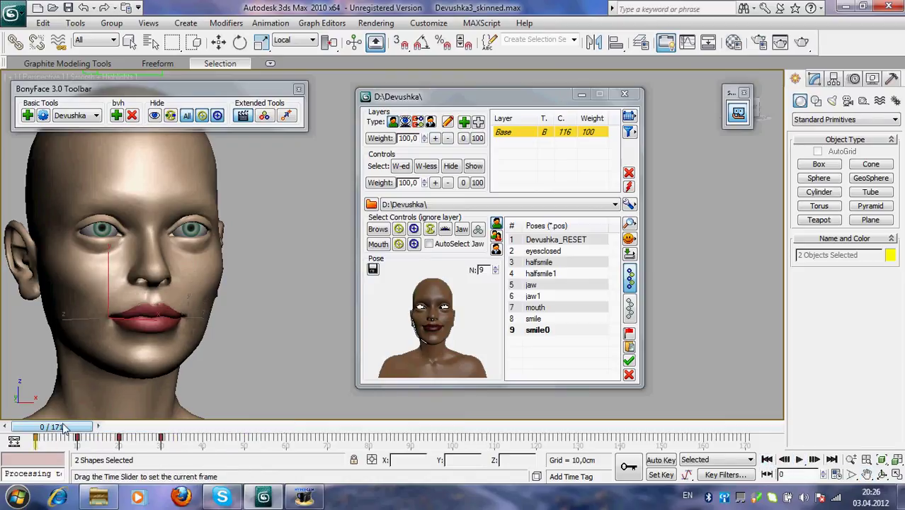
drag(71, 432, 183, 444)
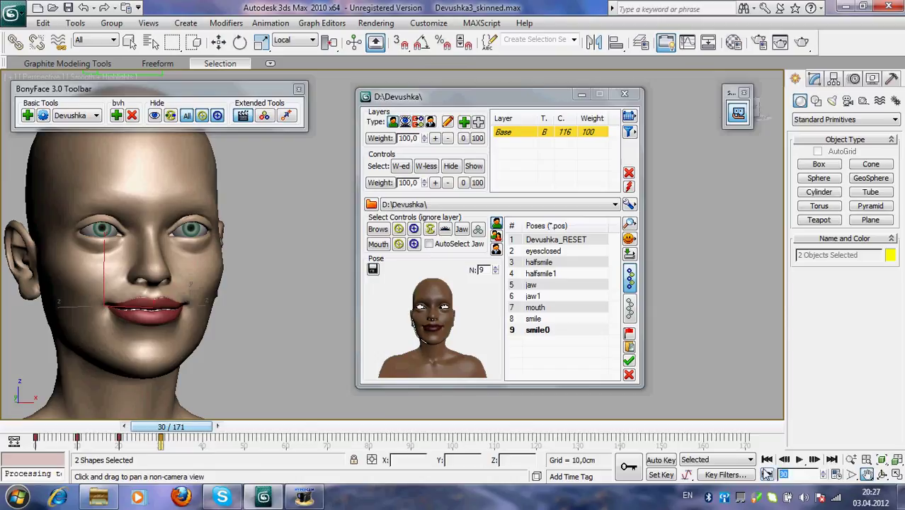
Go to frame 40 and open the Poses Mixer for the Devushka poses
key(Return)
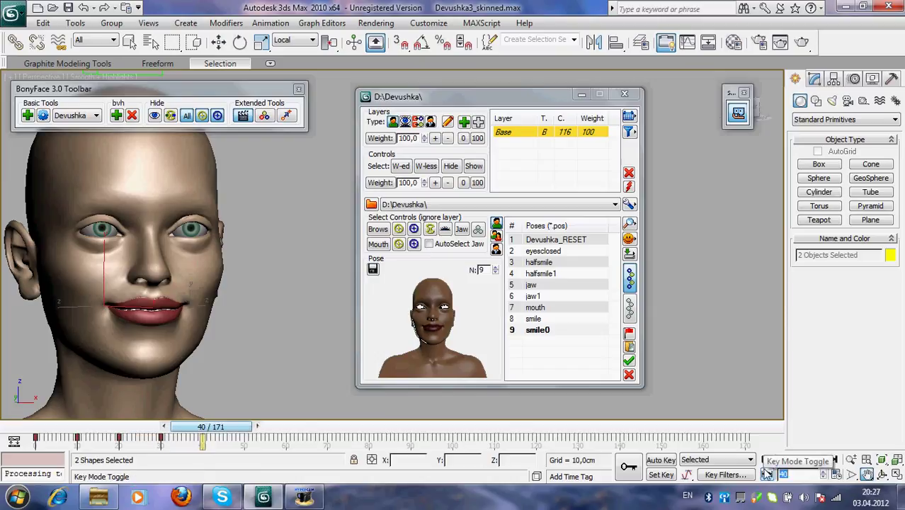
click(628, 242)
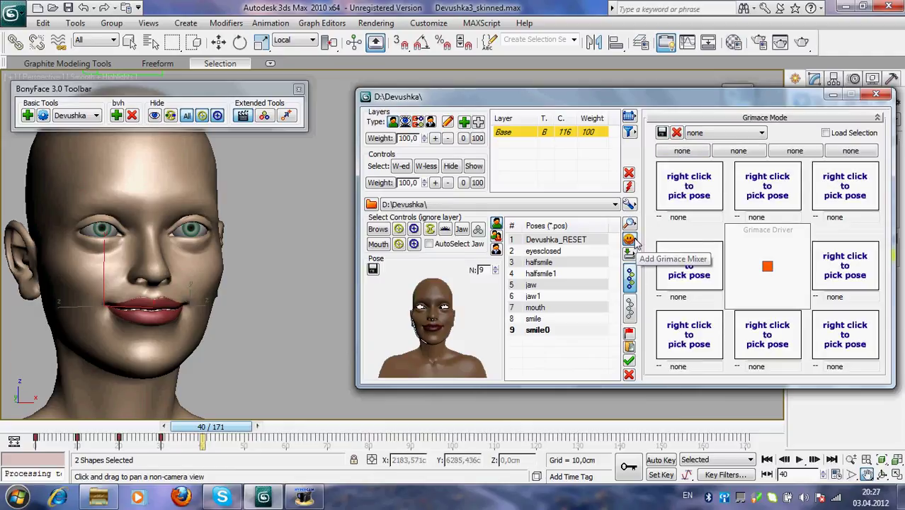
click(630, 239)
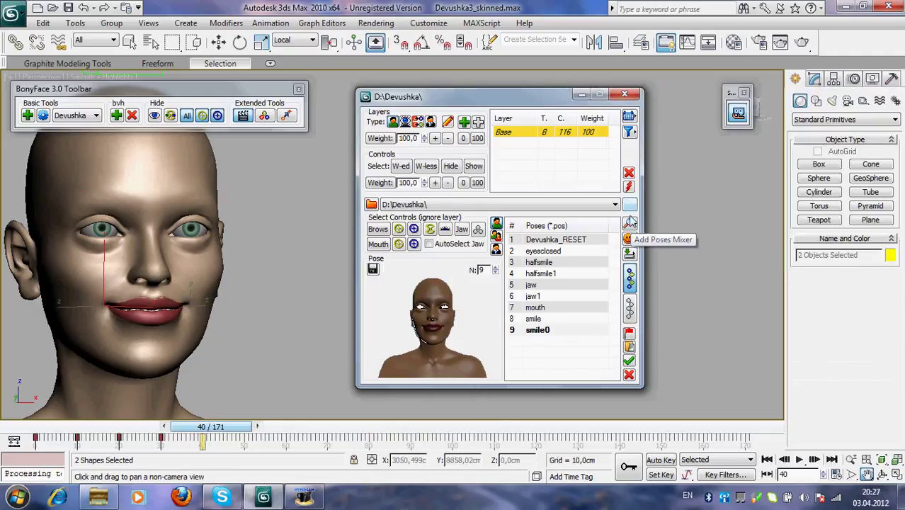
drag(558, 101, 524, 96)
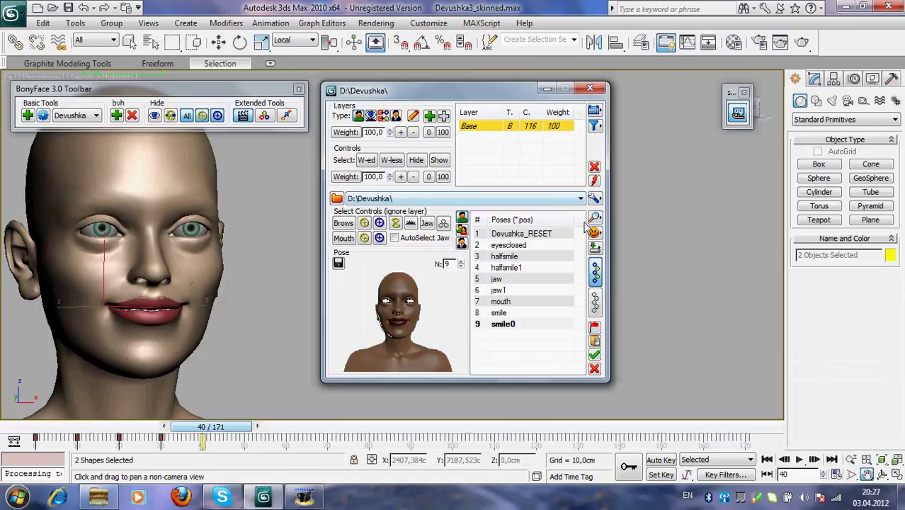
click(595, 235)
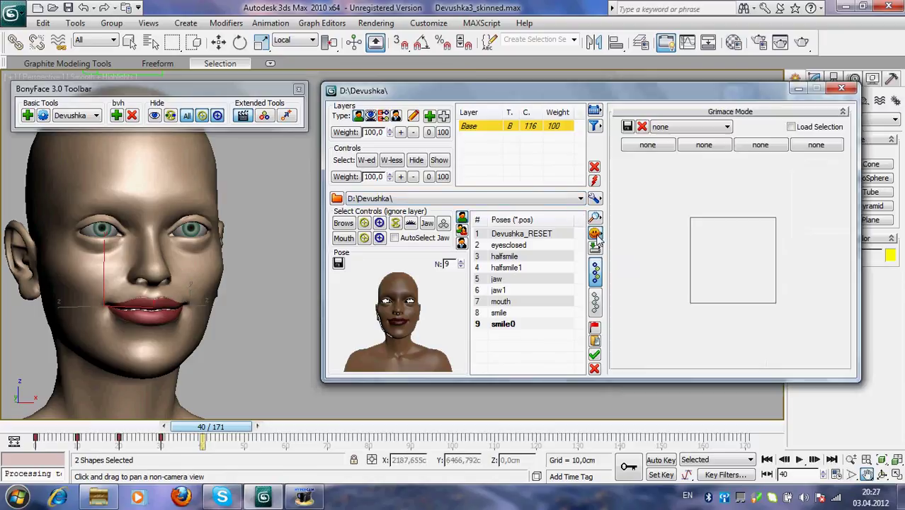
click(595, 236)
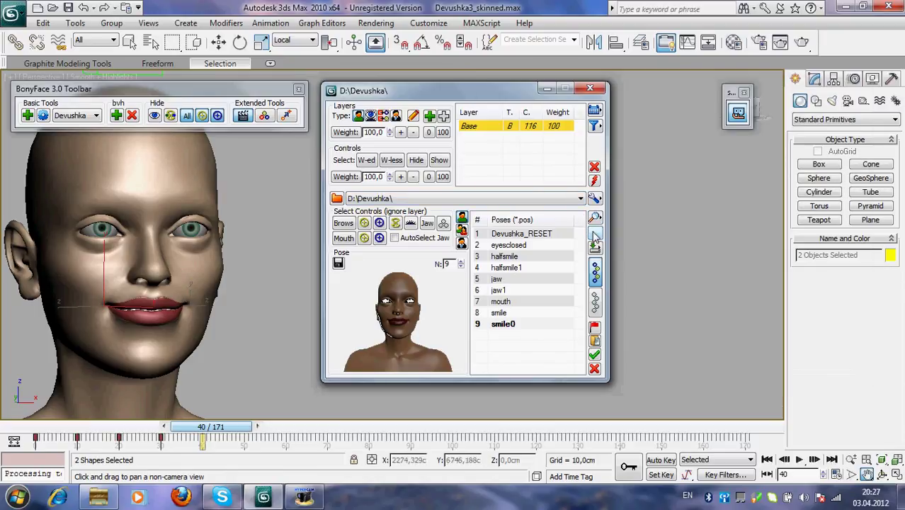
click(595, 219)
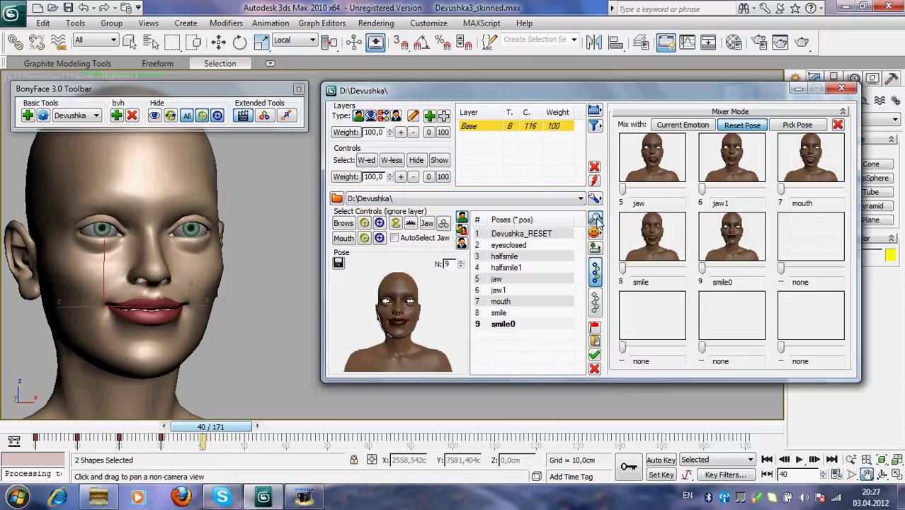
With Auto Key on, key a mix of jaw at full and mouth at about 70% on frame 40, then switch Auto Key off
click(498, 280)
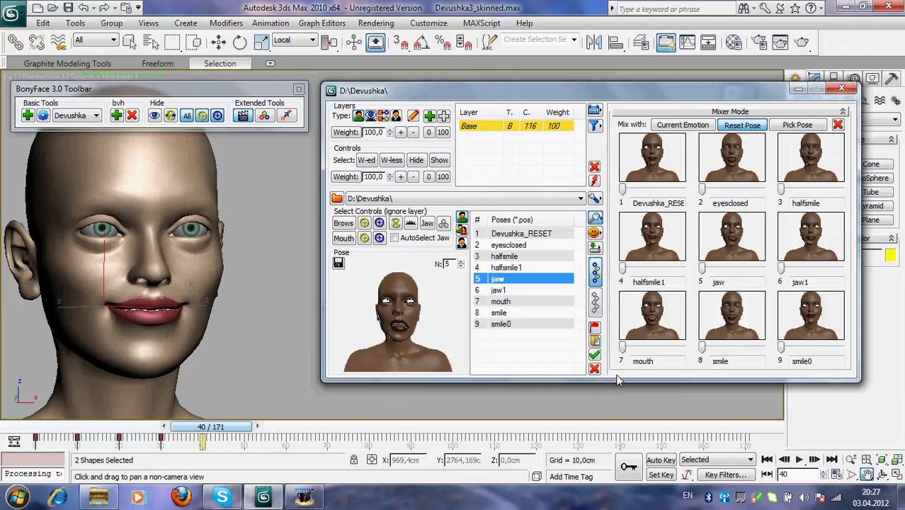
click(658, 459)
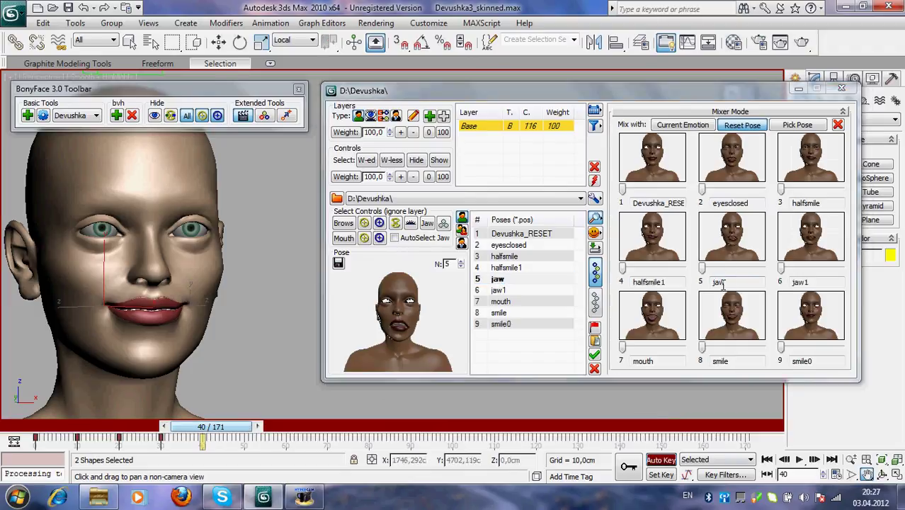
drag(701, 269, 763, 279)
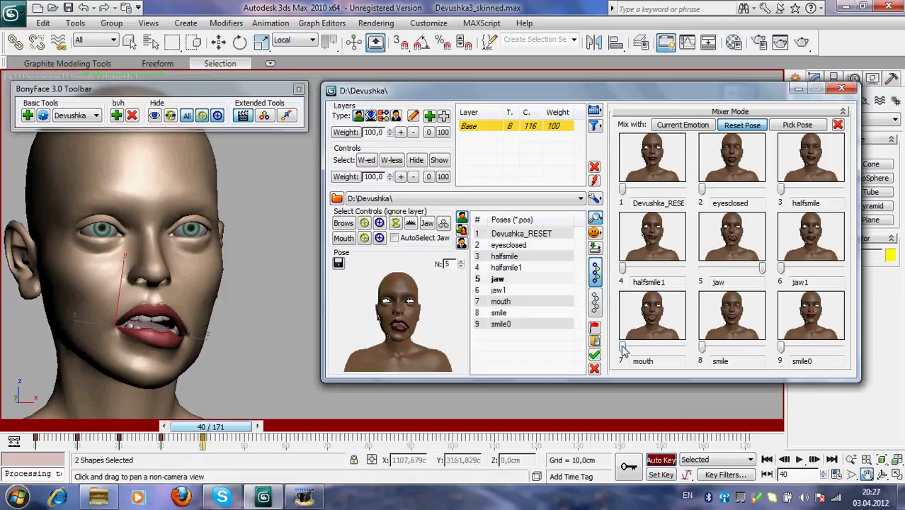
drag(623, 349, 667, 352)
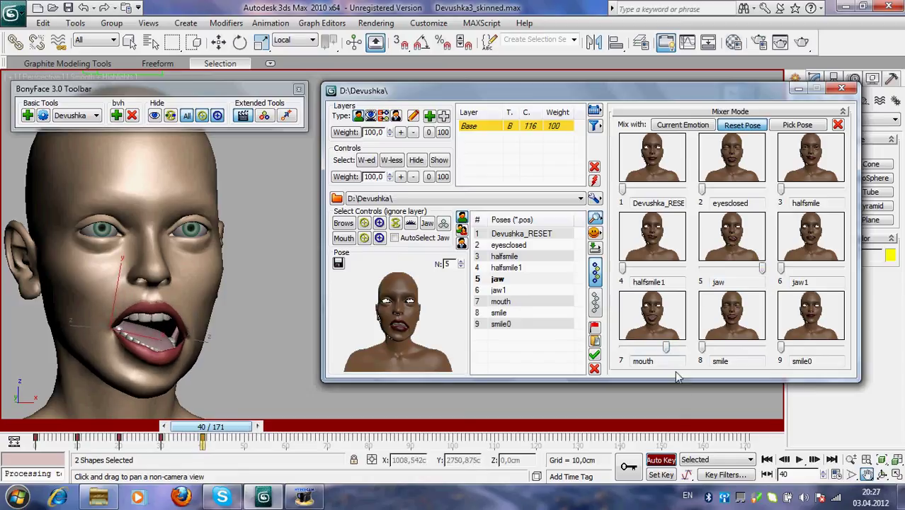
click(768, 459)
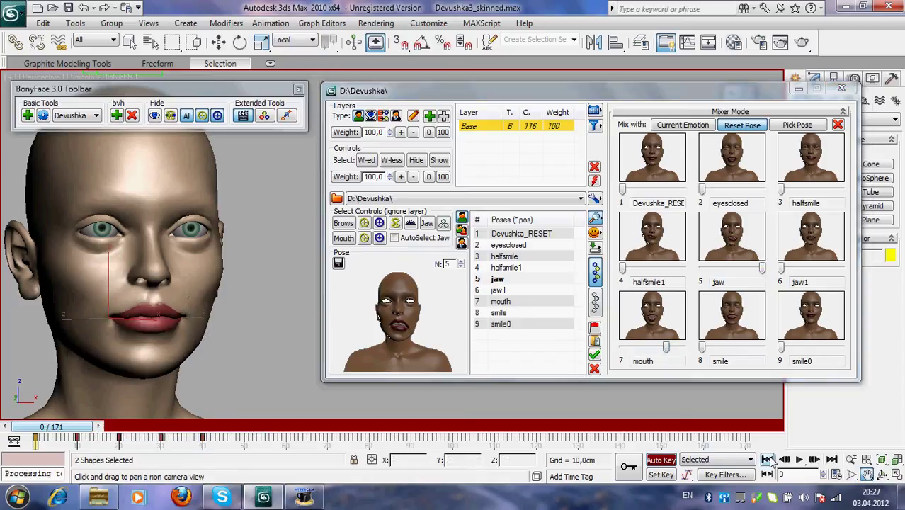
click(662, 460)
Play the animation from the start past the mixed pose at frame 40 and rewind to frame 0
click(800, 460)
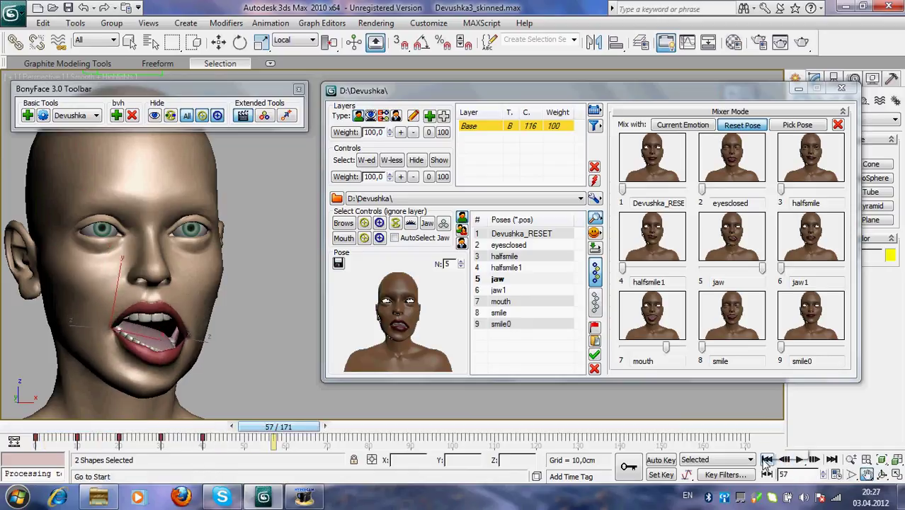
click(767, 460)
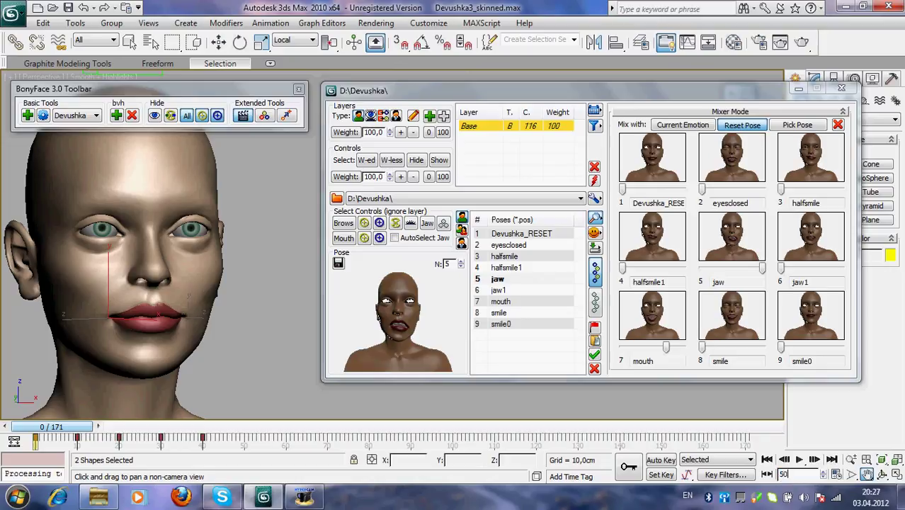
With Auto Key on at frame 50, add eyesclosed at full to the mix, then rewind and turn Auto Key off
key(Return)
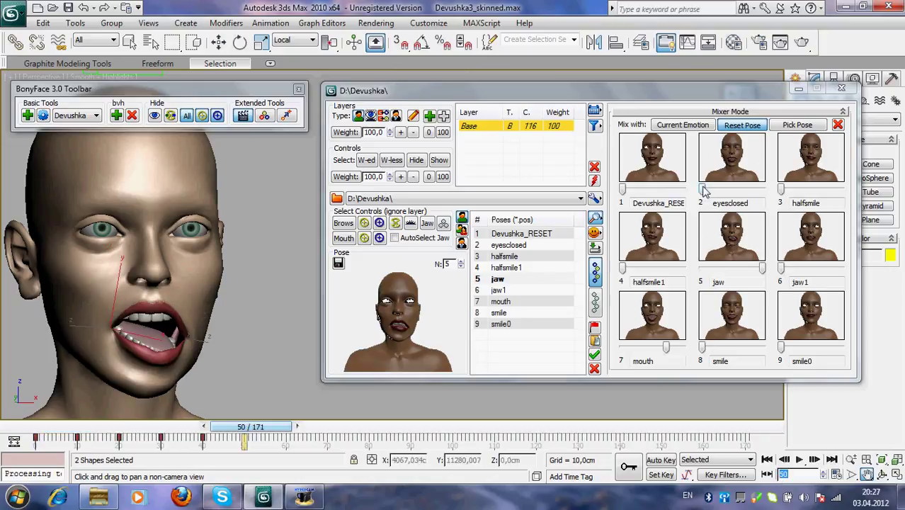
click(661, 460)
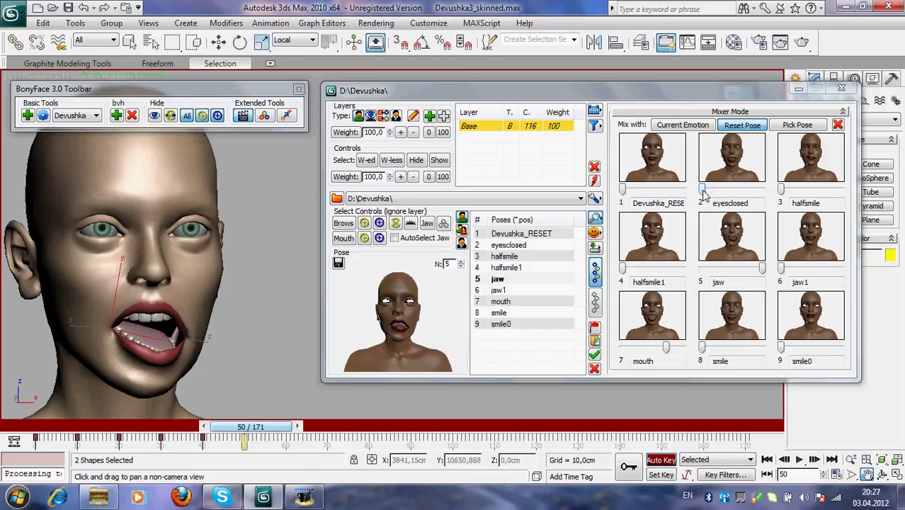
drag(702, 190, 762, 190)
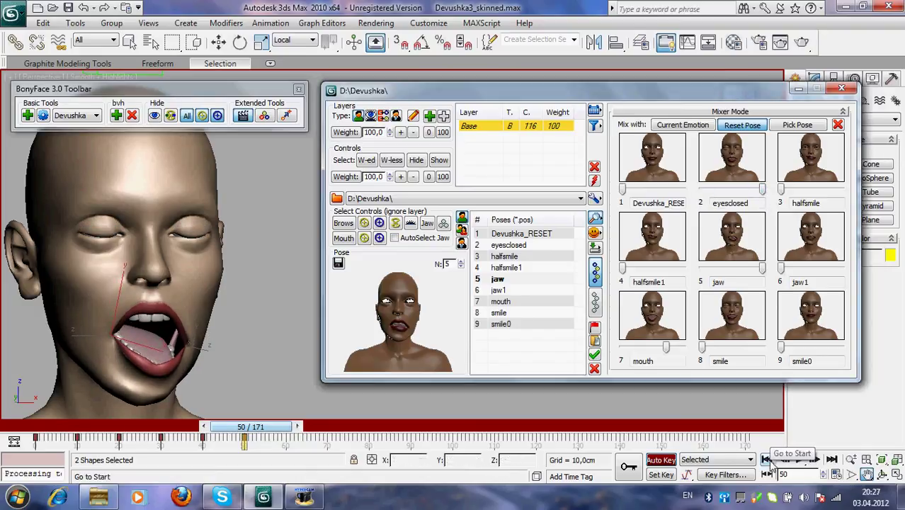
click(767, 460)
click(661, 460)
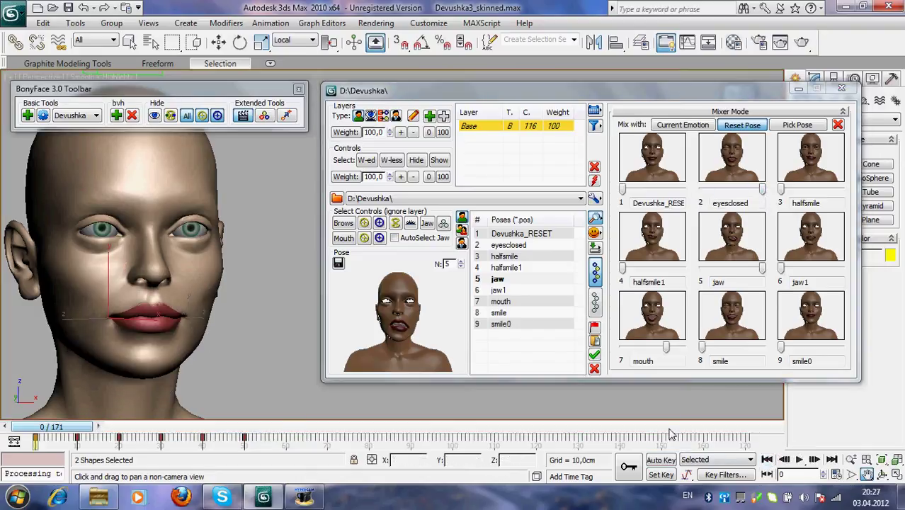
Switch the Devushka library from poses to animations and close the mixer
drag(511, 96, 526, 110)
click(476, 244)
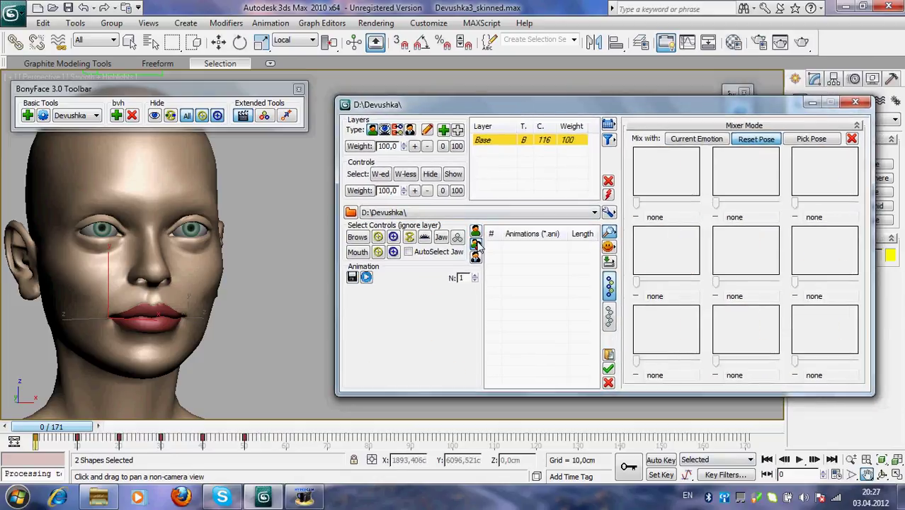
drag(544, 108, 545, 95)
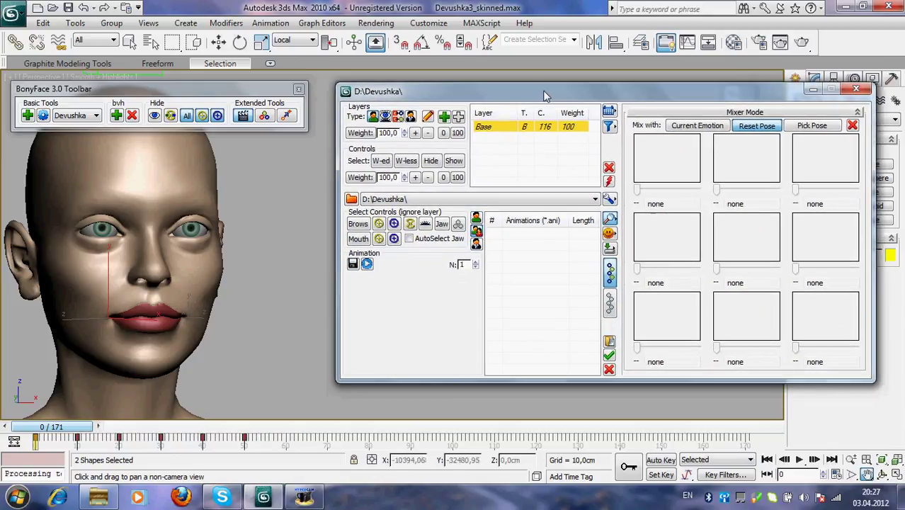
click(610, 233)
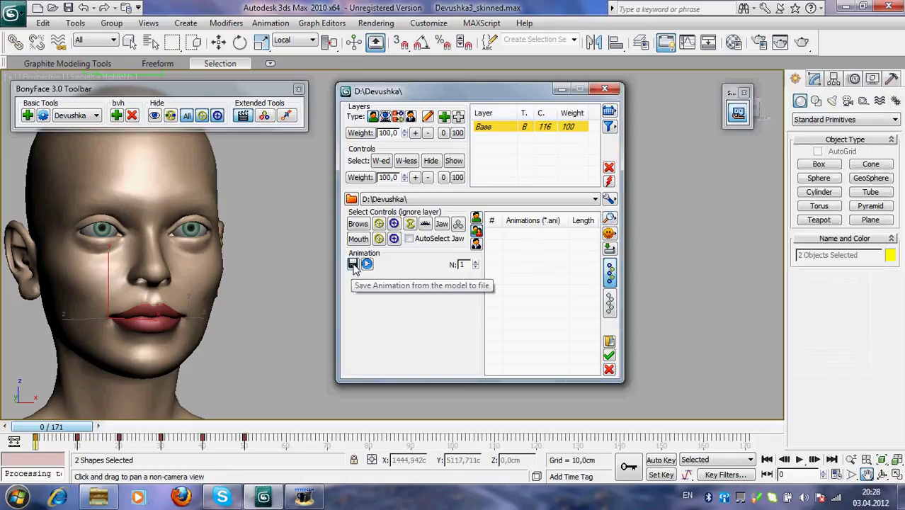
Save frames 0 to 50 as newanimation with length 51, creating images and getting keys from all layers
click(352, 264)
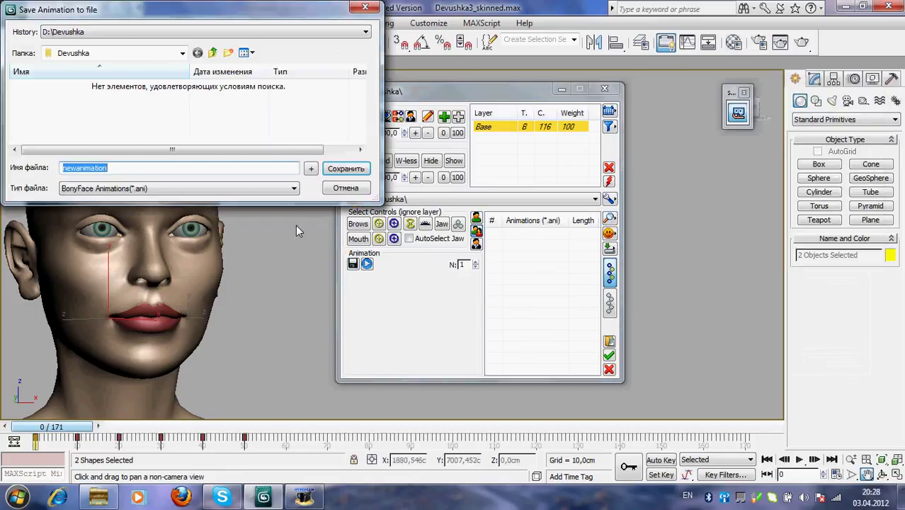
click(346, 170)
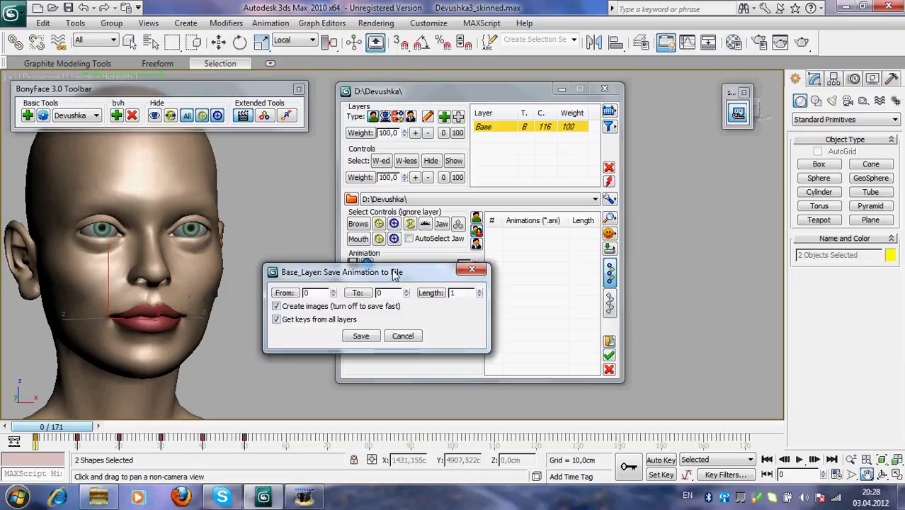
drag(395, 275, 602, 244)
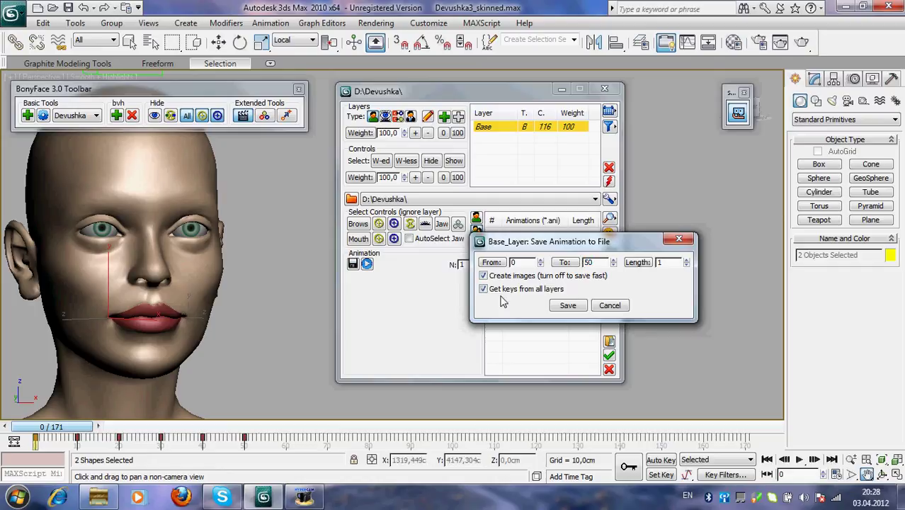
click(647, 264)
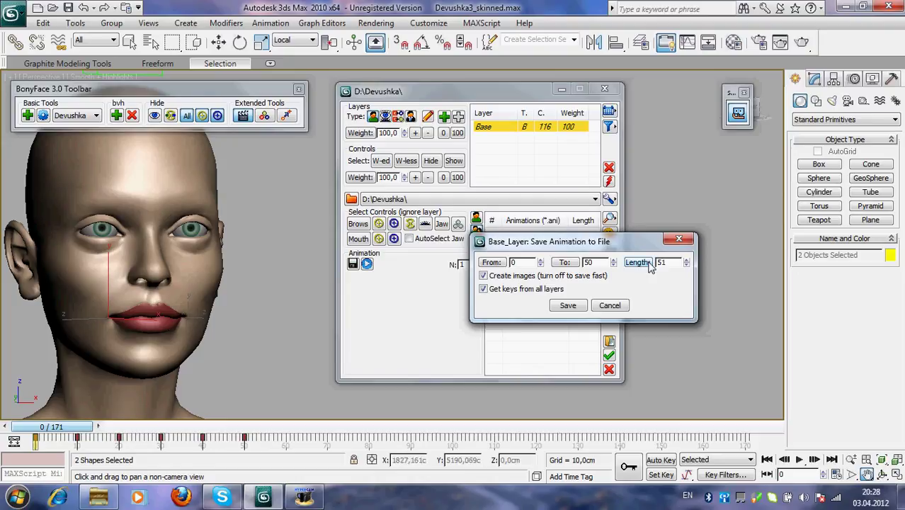
click(577, 311)
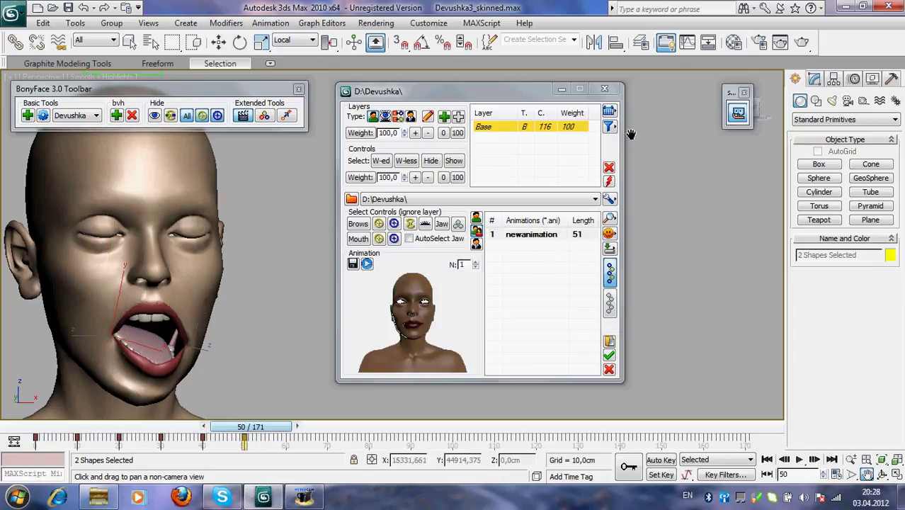
Preview the saved newanimation in the library, stop it and rewind the timeline to frame 0
click(367, 265)
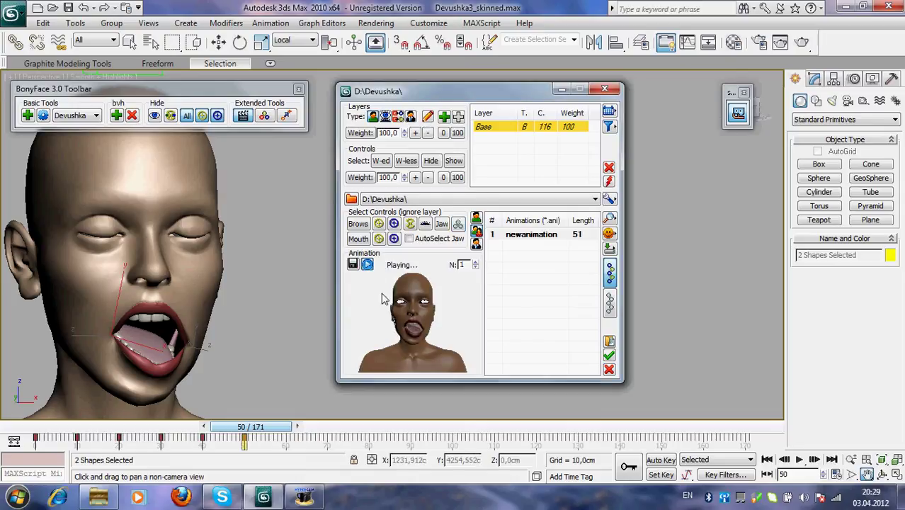
click(367, 264)
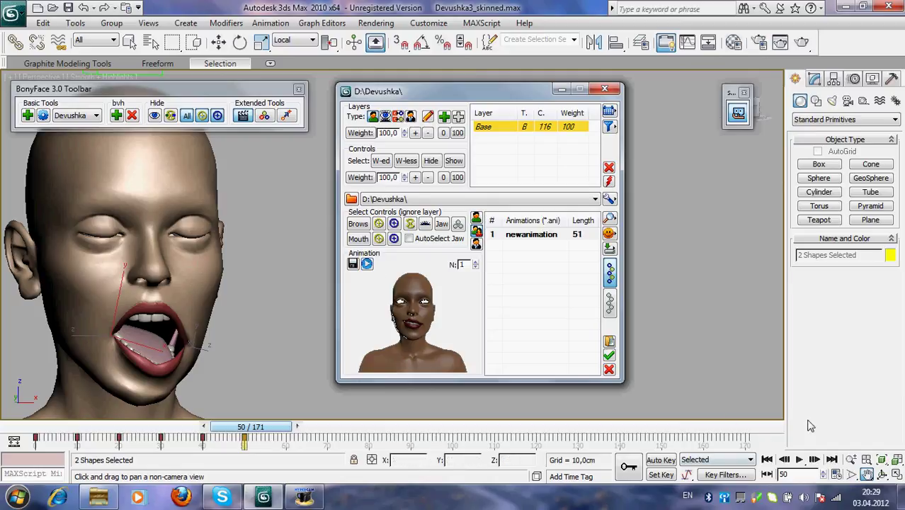
click(767, 460)
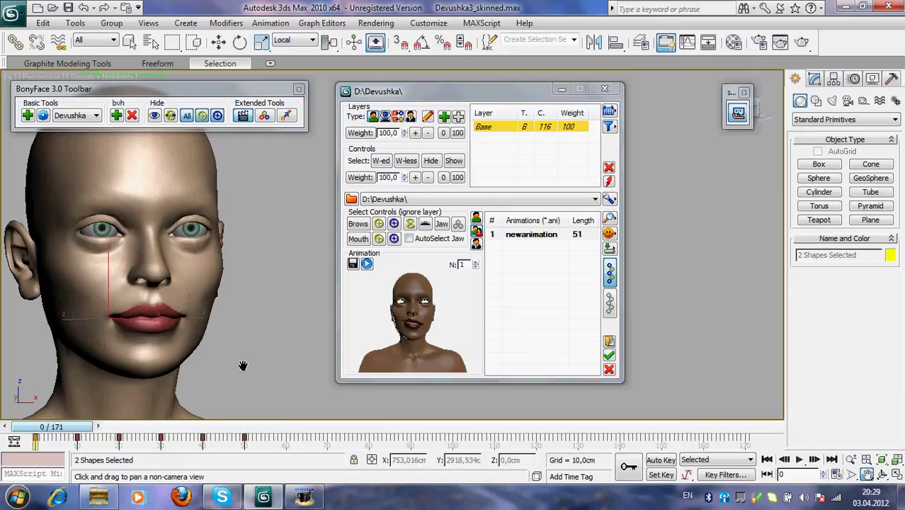
Delete all keyframes from the timeline, play it to check the face, and rewind to frame 0
drag(273, 449, 21, 425)
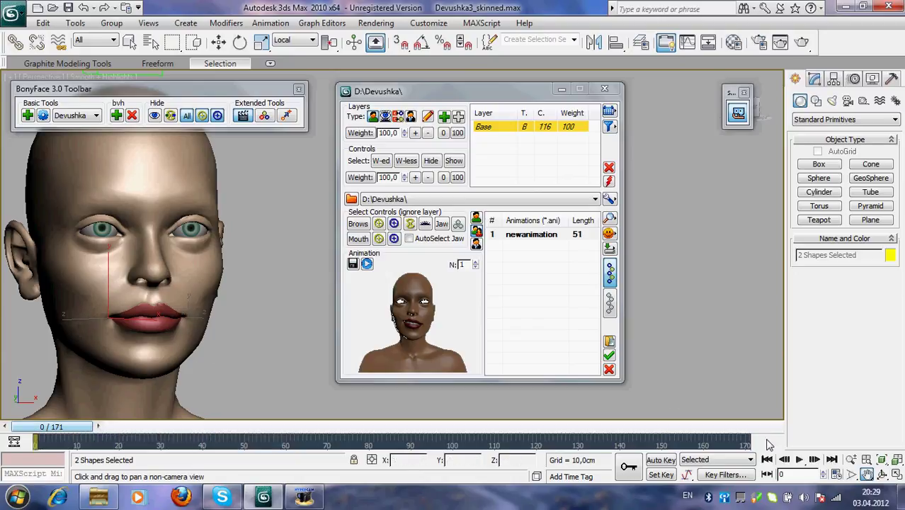
click(799, 460)
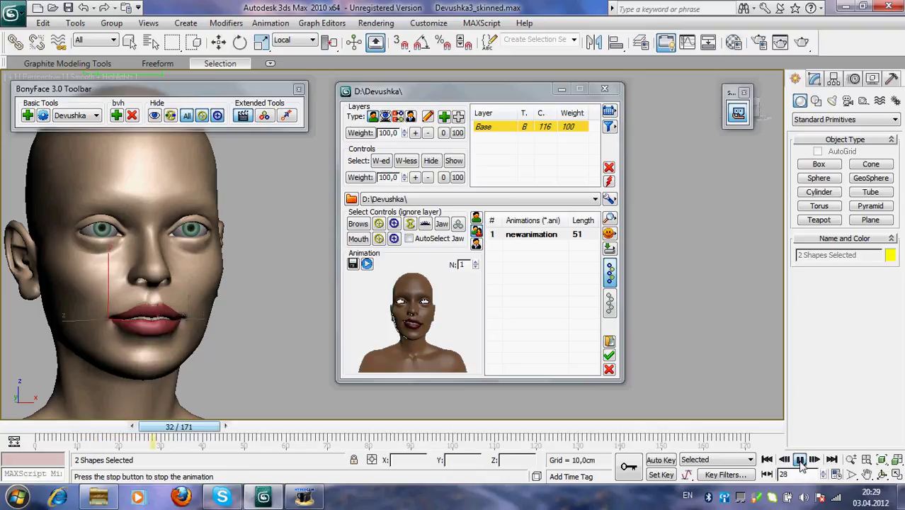
click(798, 460)
click(767, 460)
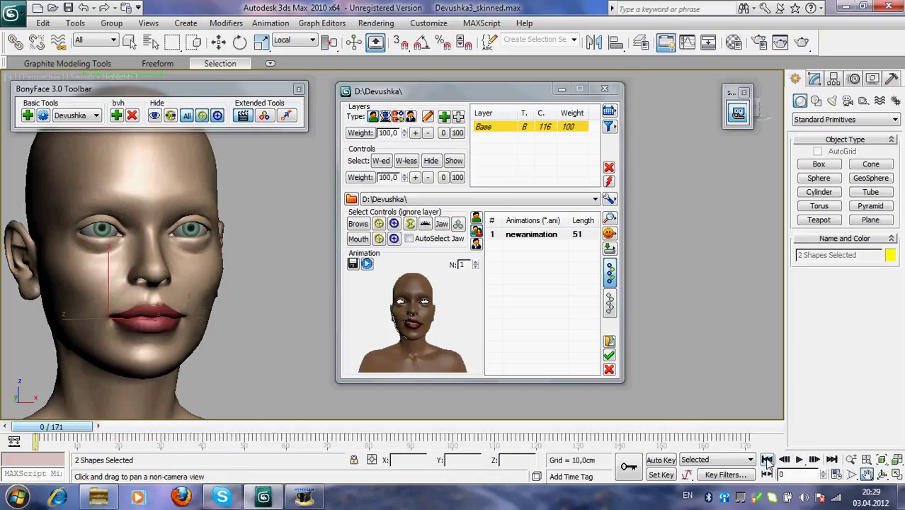
Select all the face controls, play the timeline to check for remaining keys, and rewind to frame 0
drag(496, 92, 582, 93)
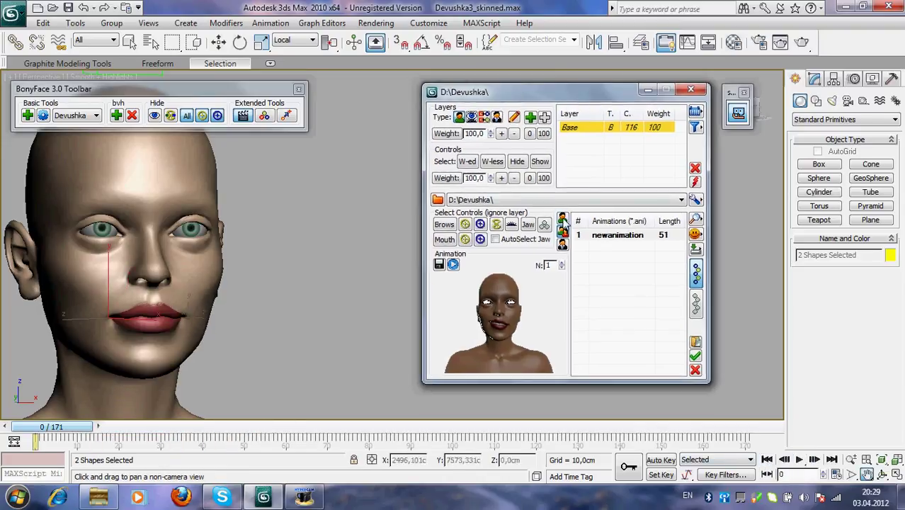
click(544, 225)
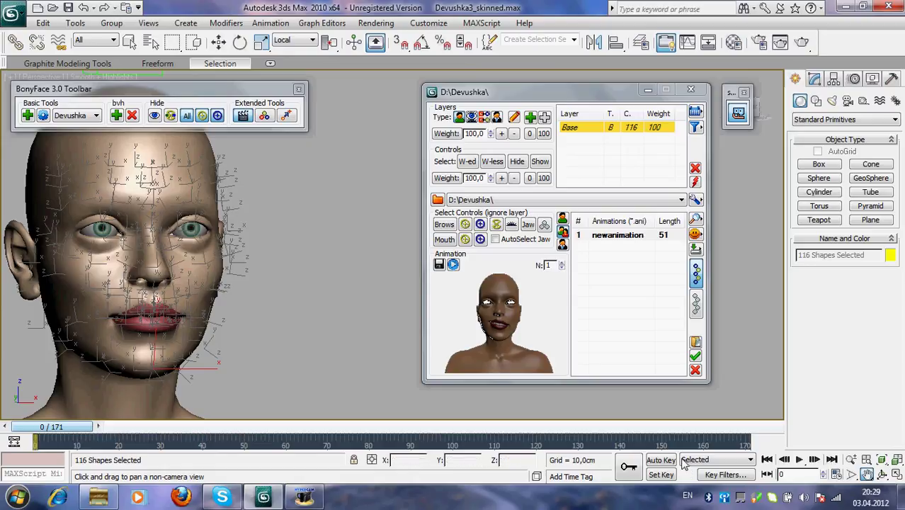
click(800, 460)
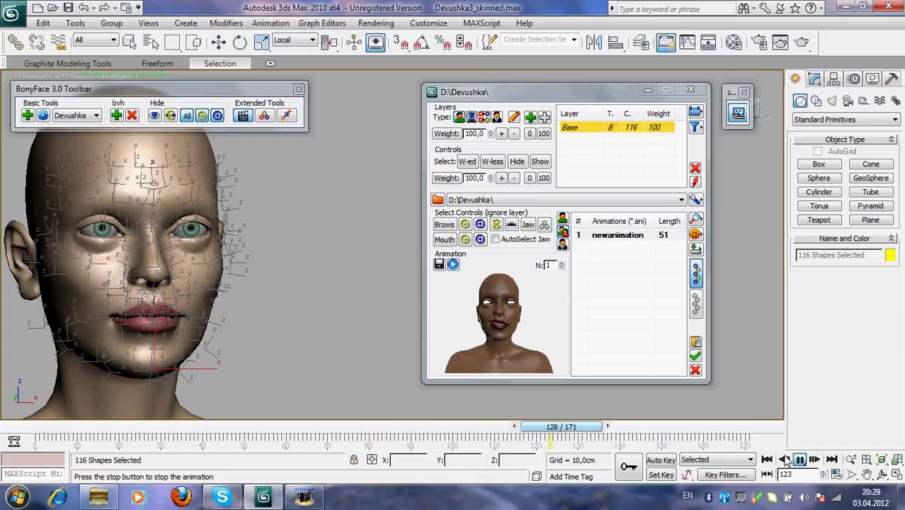
click(799, 460)
click(767, 461)
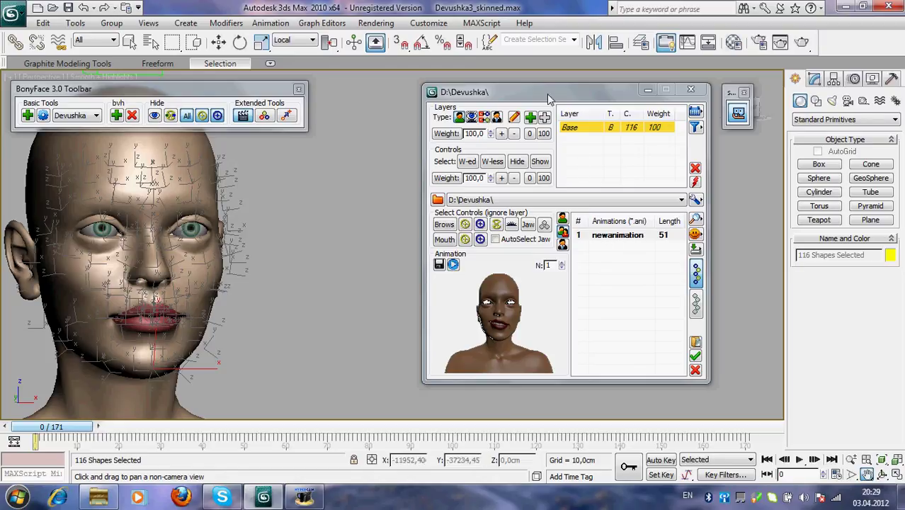
Play the newanimation preview in the library once more and stop it
drag(569, 92, 577, 128)
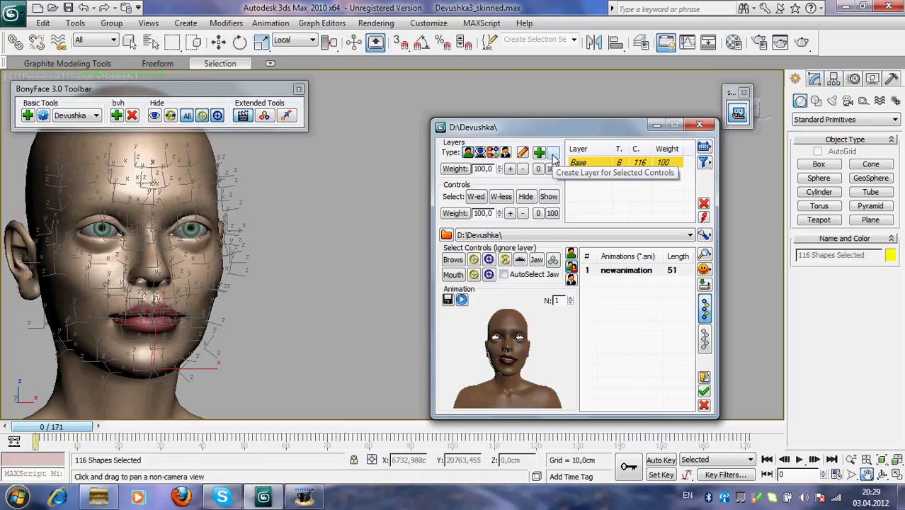
drag(551, 132, 532, 99)
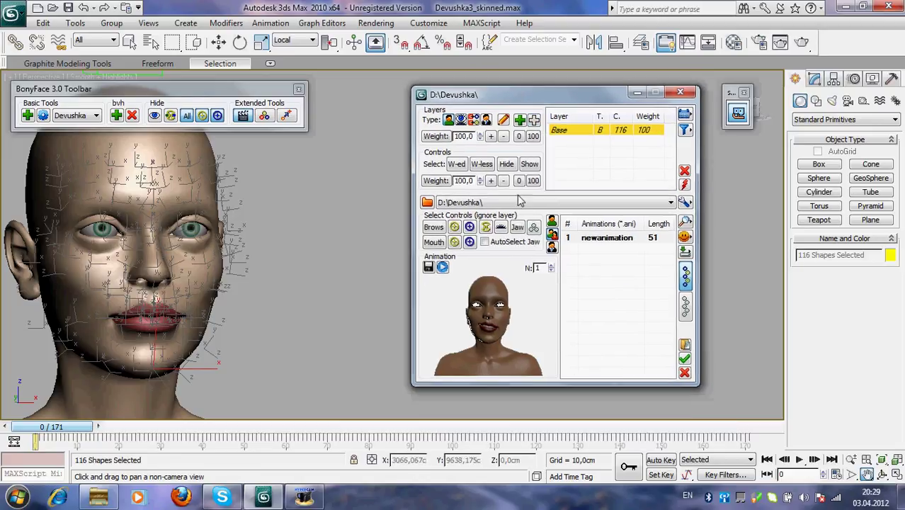
click(443, 267)
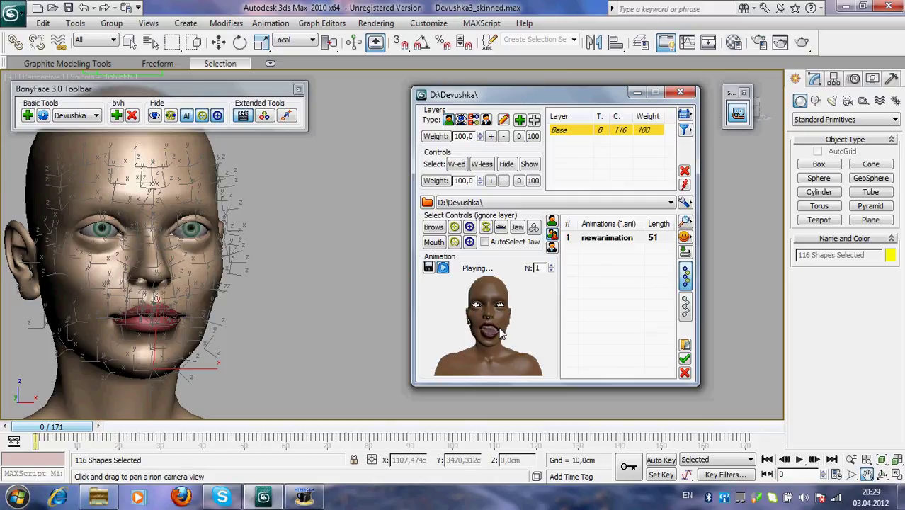
click(442, 267)
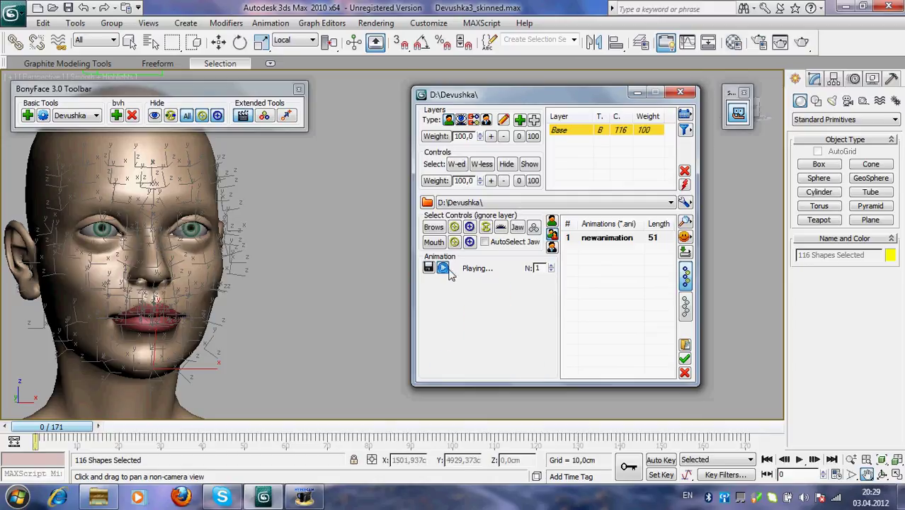
Select all mouth controls with AutoSelect Jaw enabled and create a layer for the selected controls
click(484, 242)
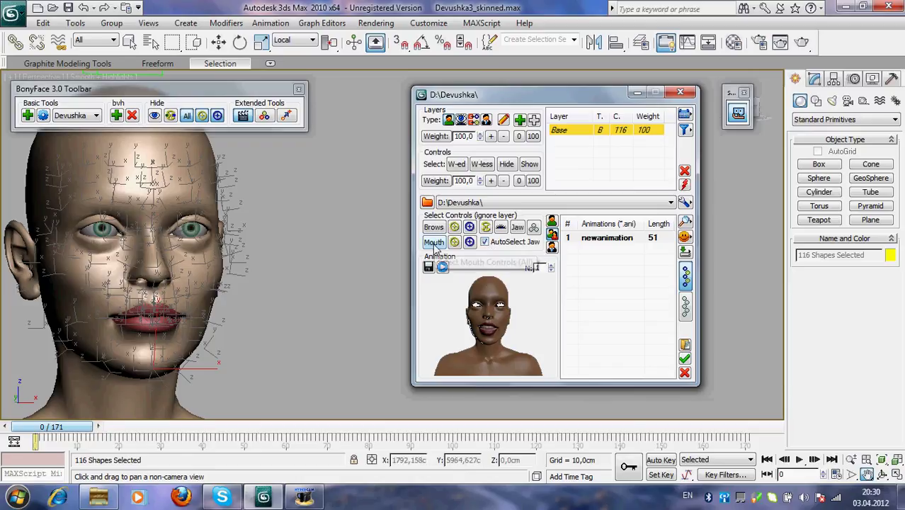
click(433, 242)
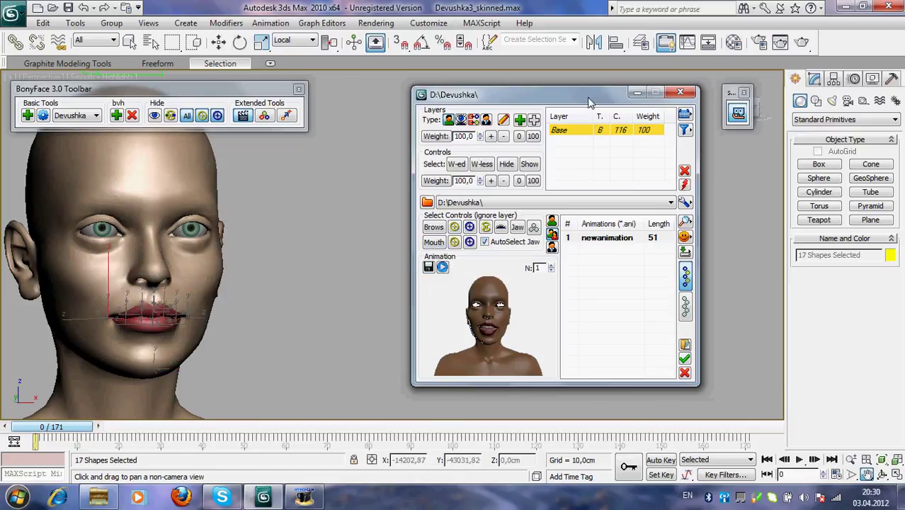
drag(588, 101, 598, 119)
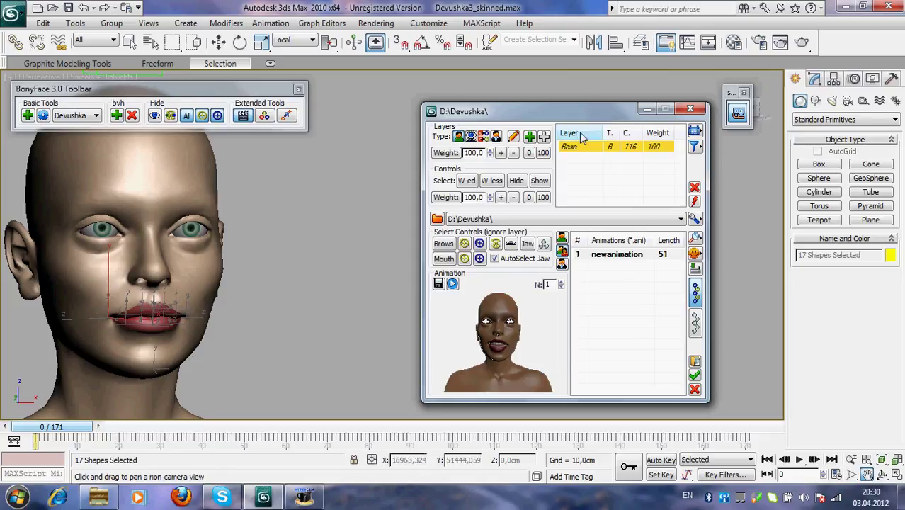
click(544, 136)
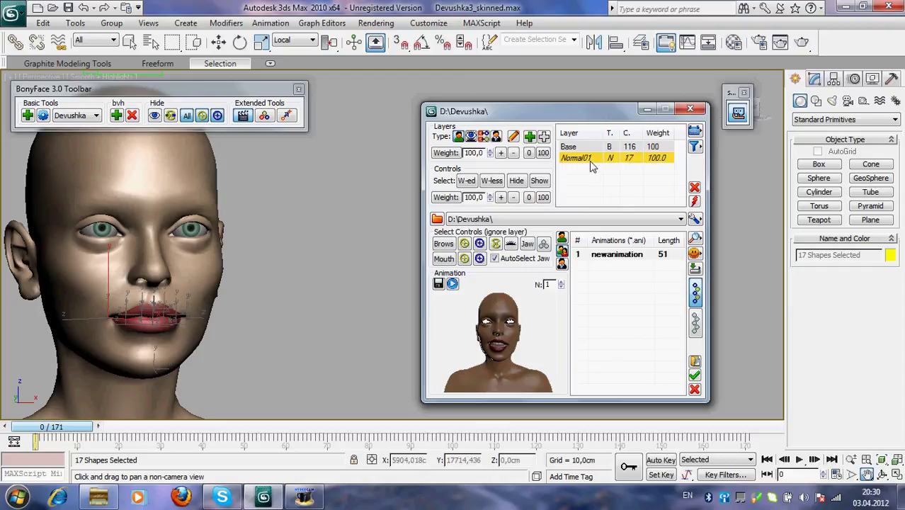
Rename the new layer as Mouth
click(593, 163)
click(595, 163)
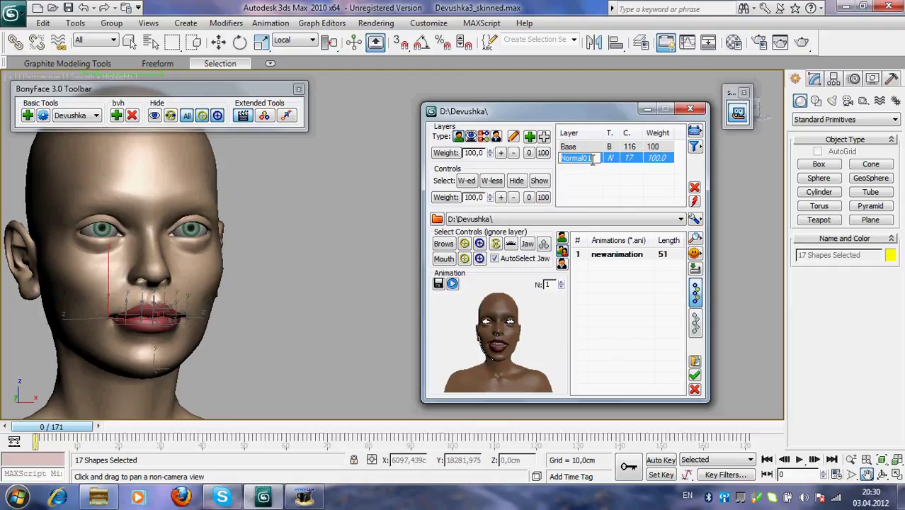
text(Mouth)
key(Return)
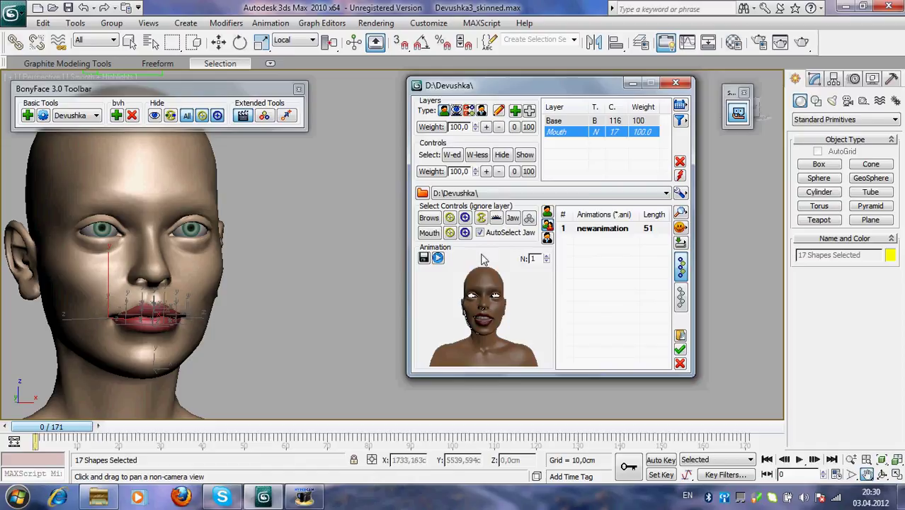
Play the timeline with the Mouth layer in place, stop it and rewind to frame 0
click(799, 460)
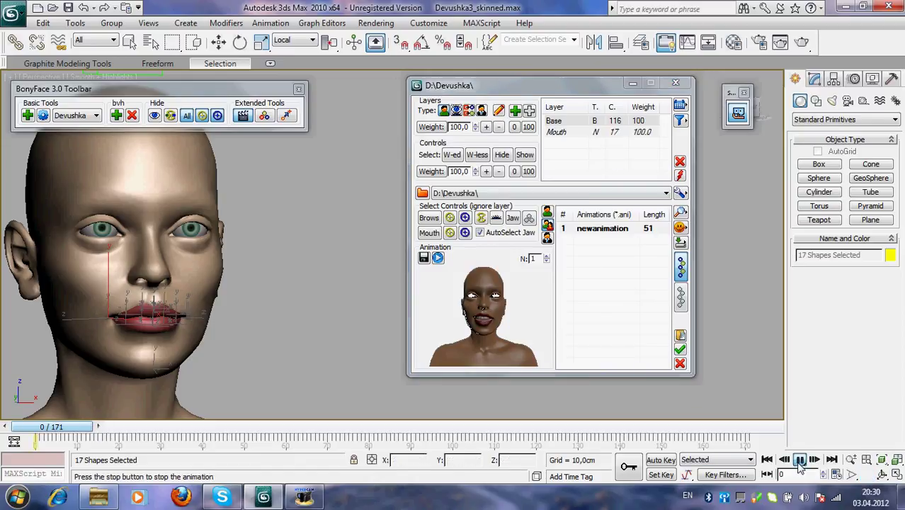
click(801, 462)
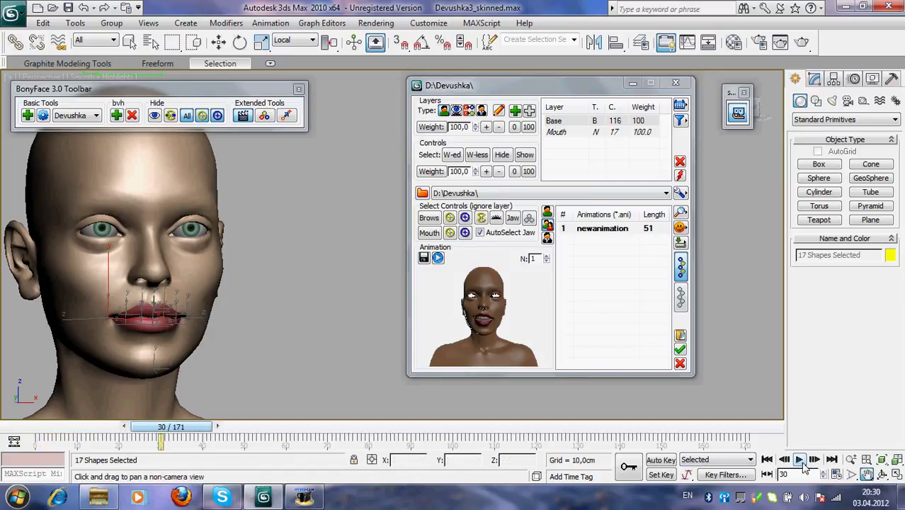
click(800, 461)
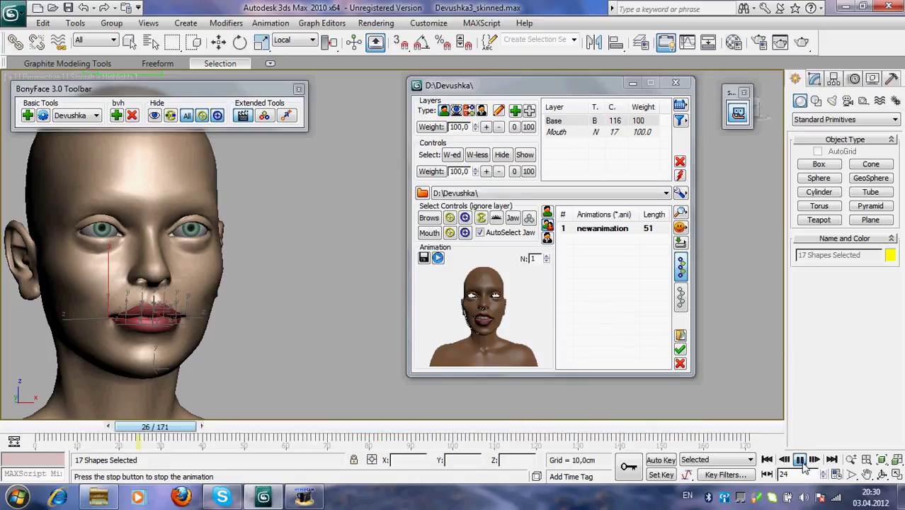
click(800, 460)
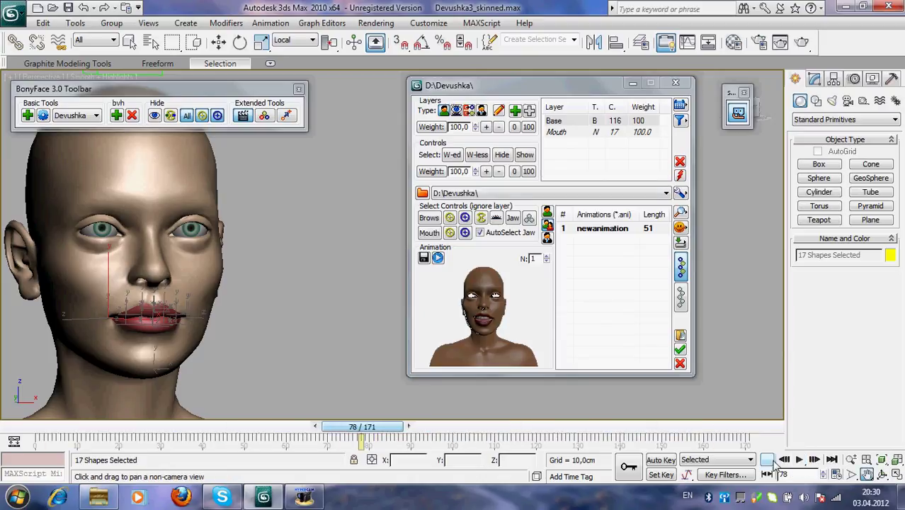
click(768, 460)
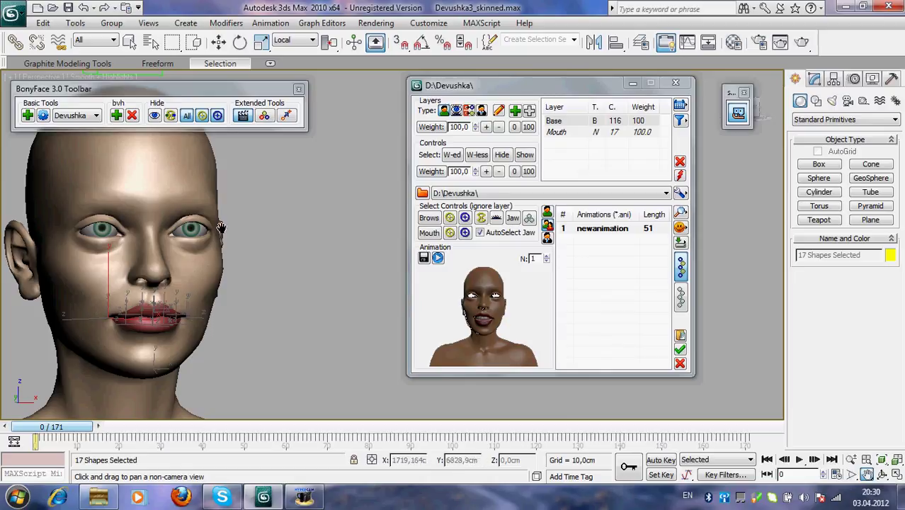
With Auto Key enabled, apply newanimation to the selected mouth controls from frame 0, rewind and turn Auto Key off
drag(502, 88, 517, 82)
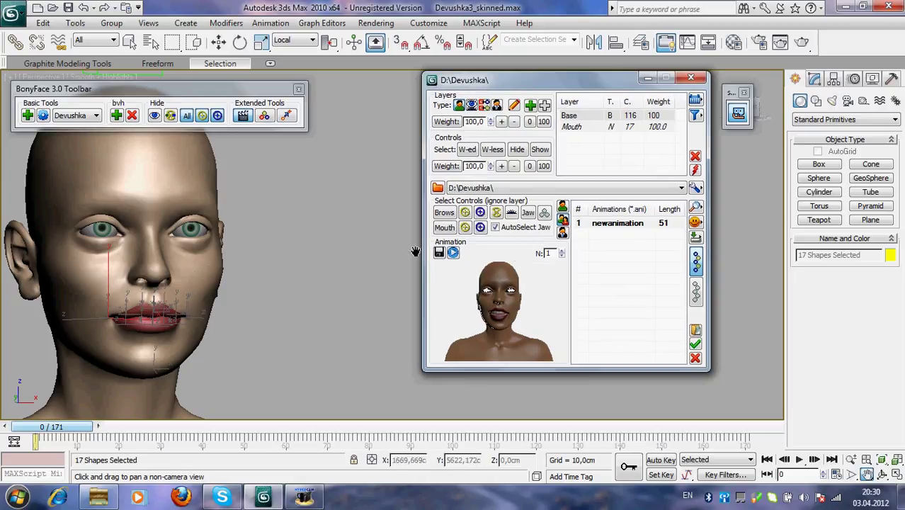
click(661, 460)
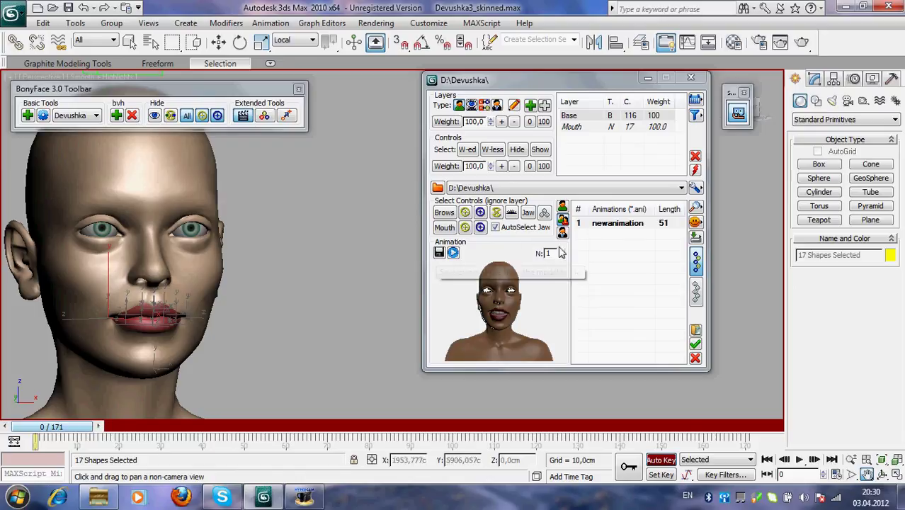
click(617, 226)
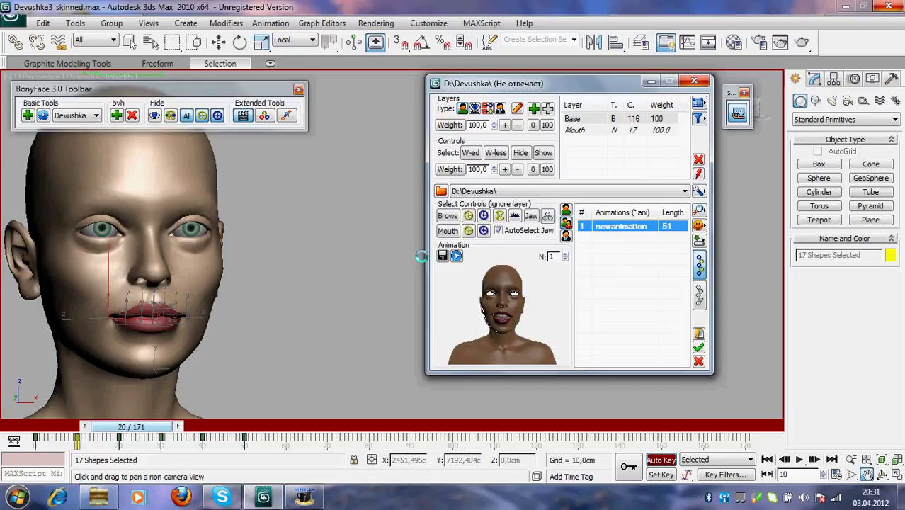
drag(567, 86, 551, 102)
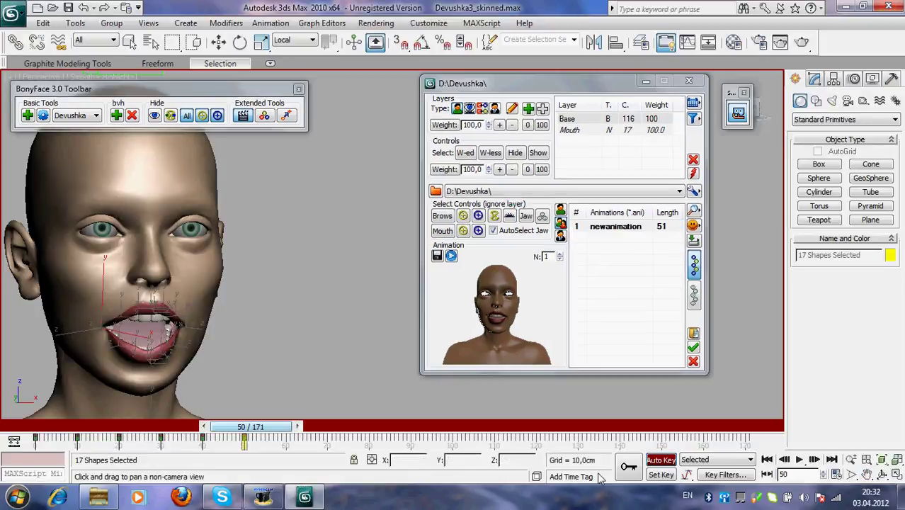
click(767, 460)
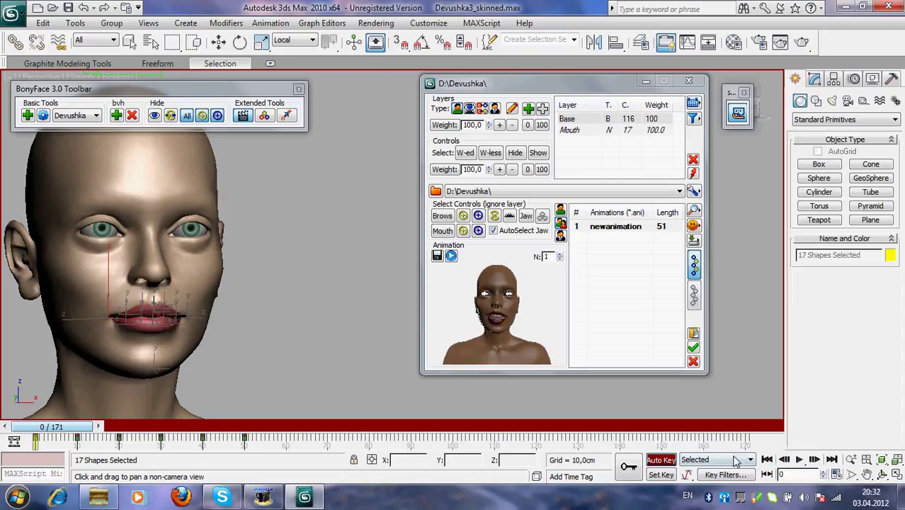
click(660, 460)
Play the timeline to check the first newanimation pass on the mouth, stop it and rewind to frame 0
click(800, 461)
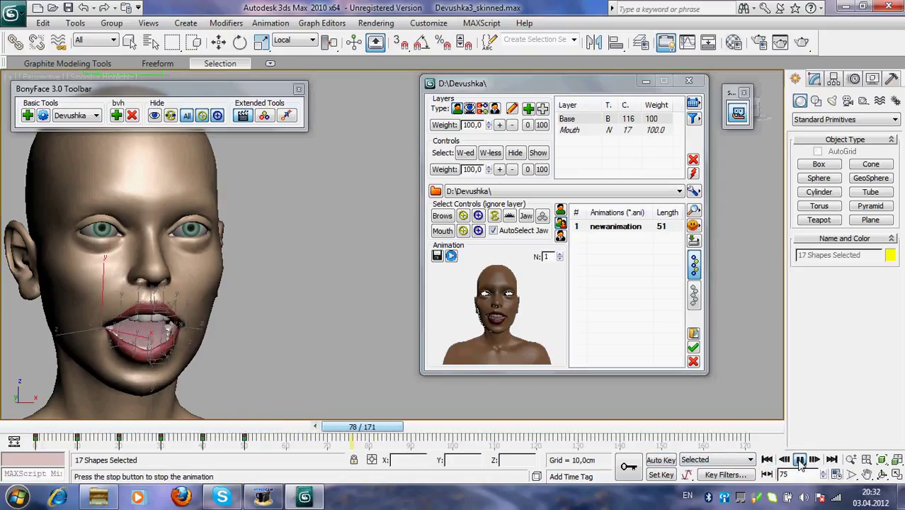
click(800, 461)
click(767, 460)
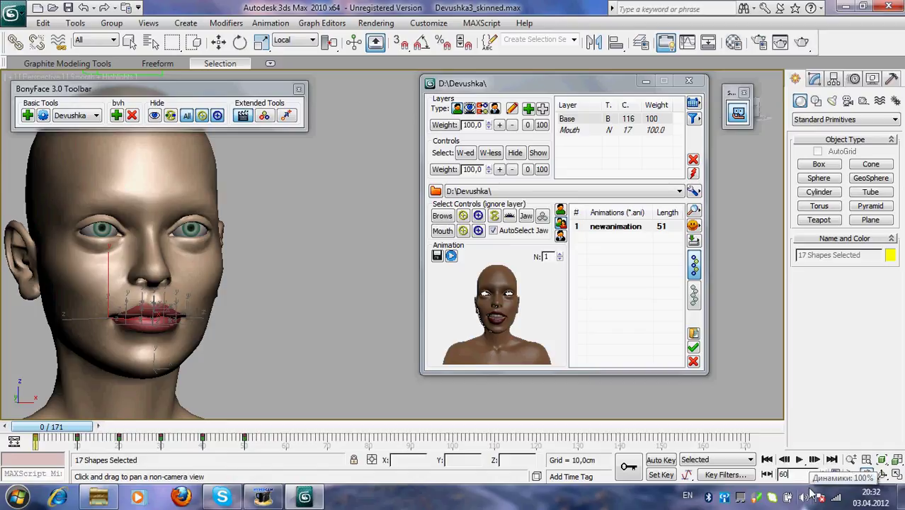
Apply newanimation to the mouth controls again from frame 60 with Auto Key enabled, then rewind and turn Auto Key off
key(Return)
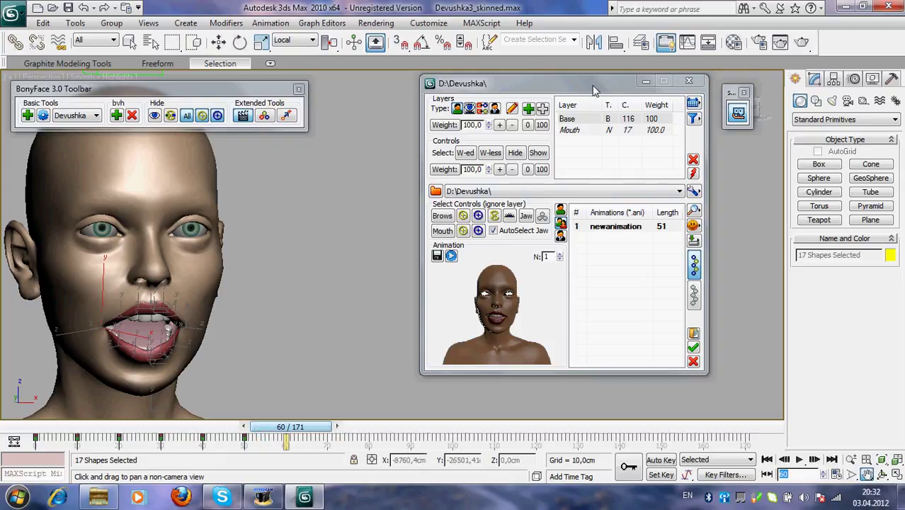
click(661, 459)
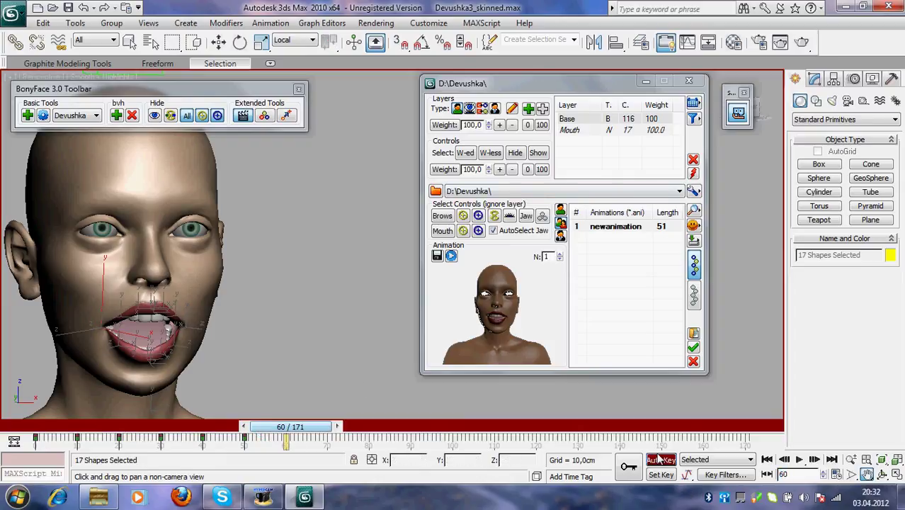
click(607, 227)
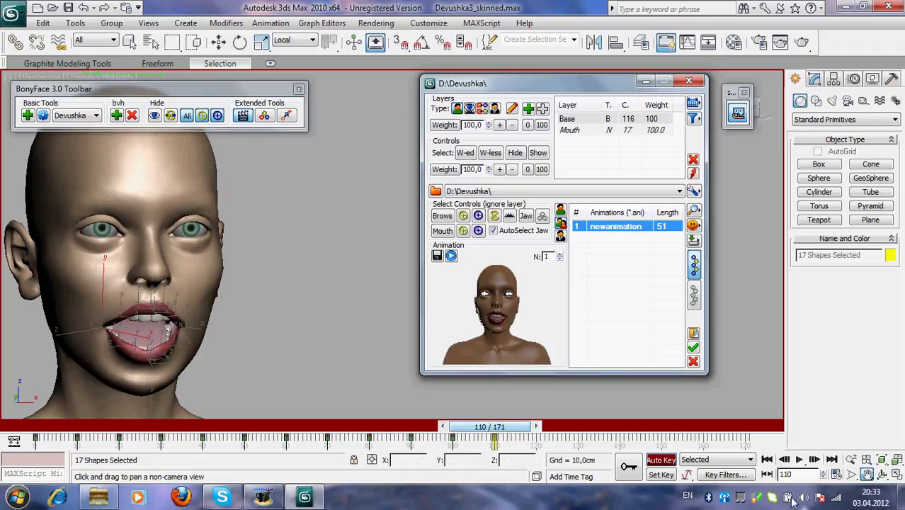
click(767, 461)
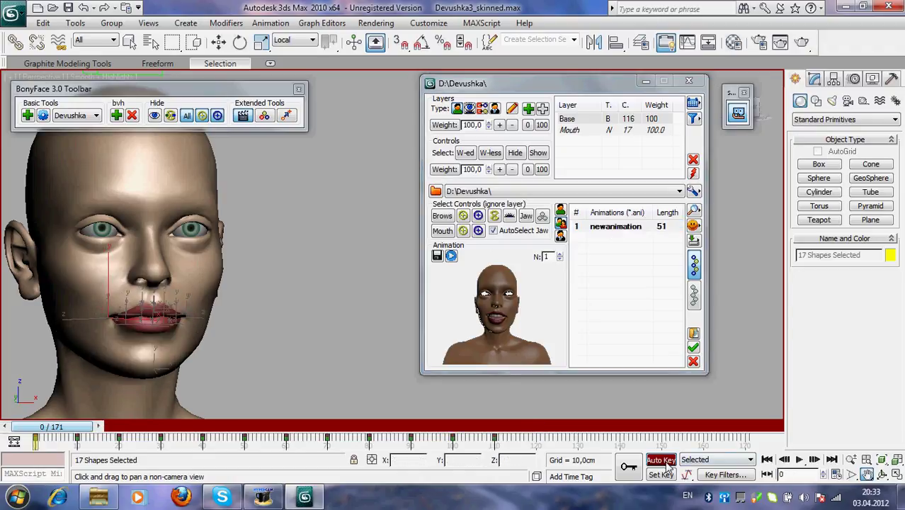
click(664, 461)
Play the timeline with both newanimation passes, stop it and rewind to frame 0
click(799, 460)
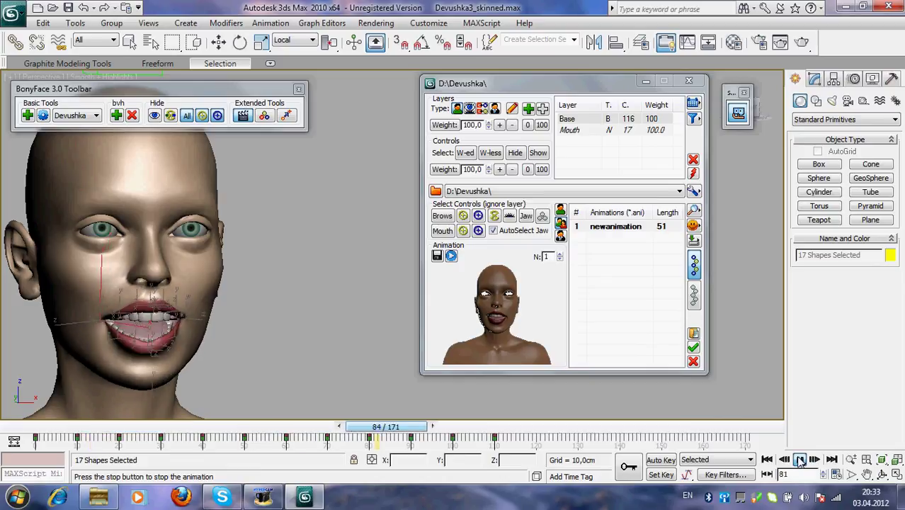
click(799, 460)
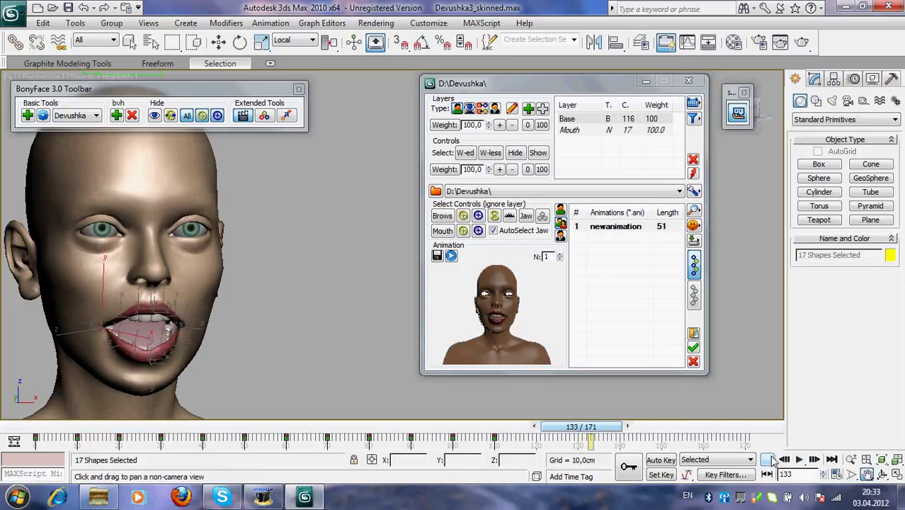
click(766, 460)
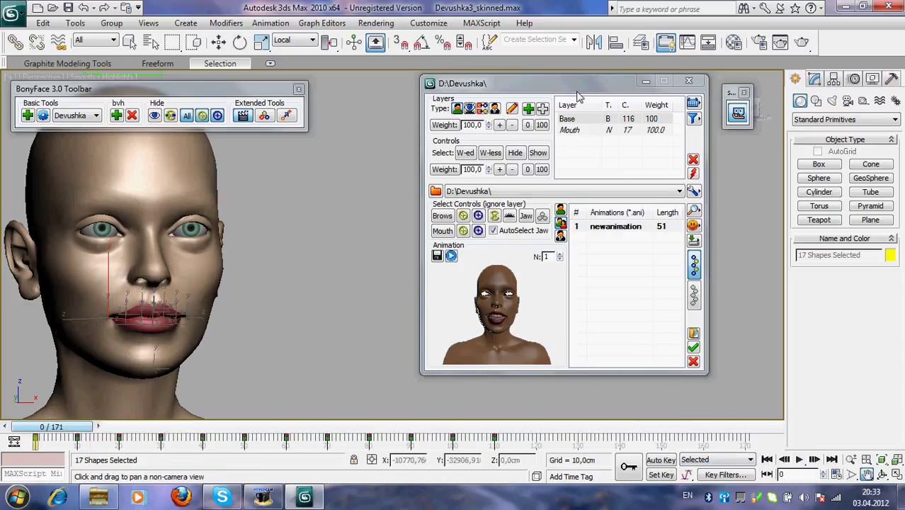
Select the Mouth layer in the layer list and set its weight to 0
drag(579, 83, 538, 67)
click(540, 115)
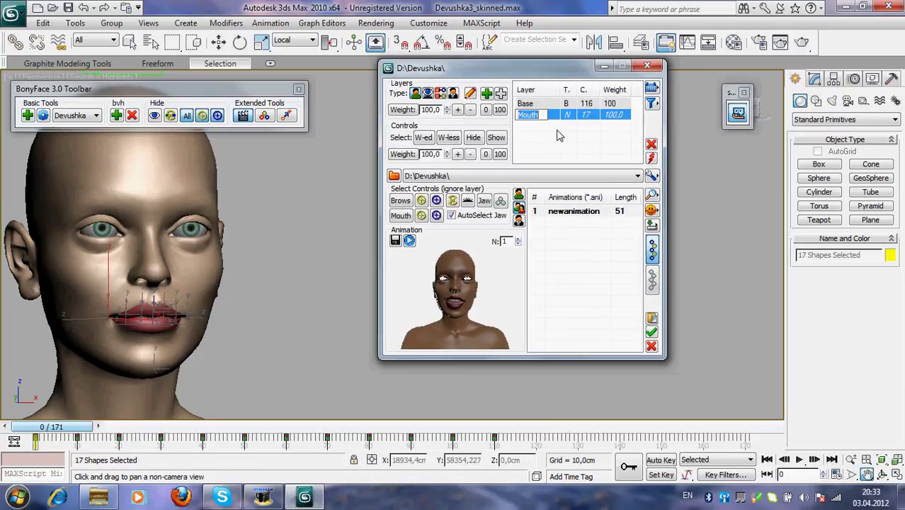
click(524, 116)
click(569, 124)
click(569, 115)
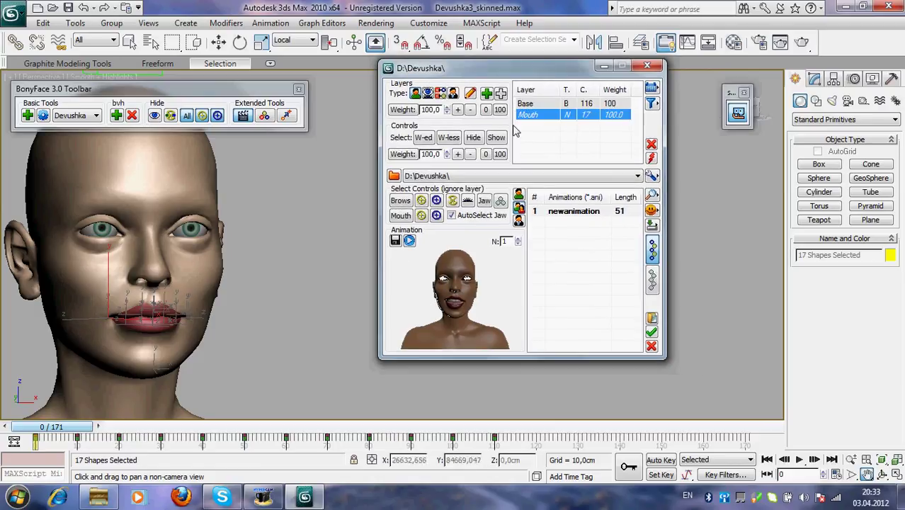
click(485, 110)
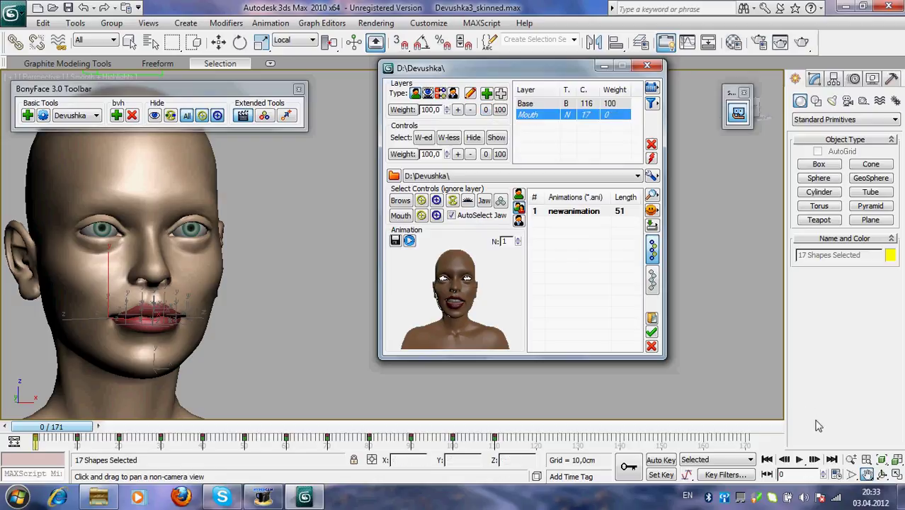
Play the timeline with the Mouth layer at zero weight, stop it and rewind to frame 0
click(799, 460)
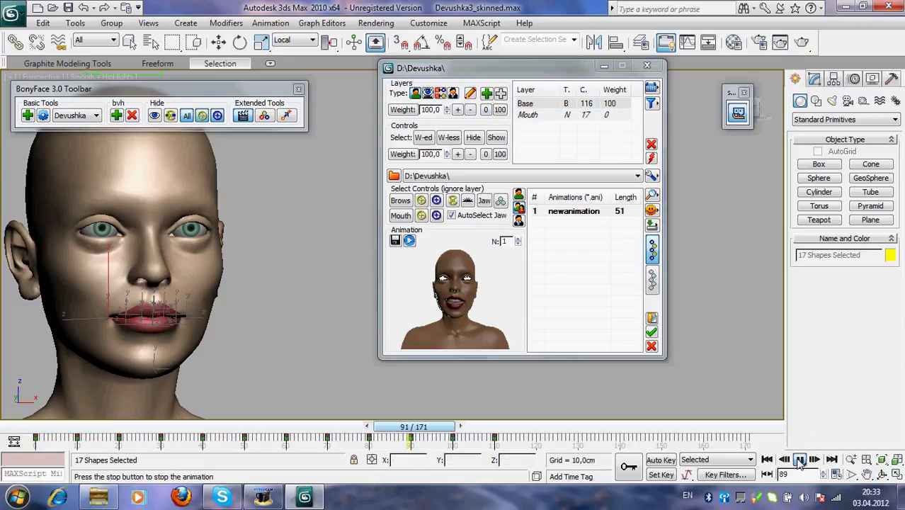
click(799, 460)
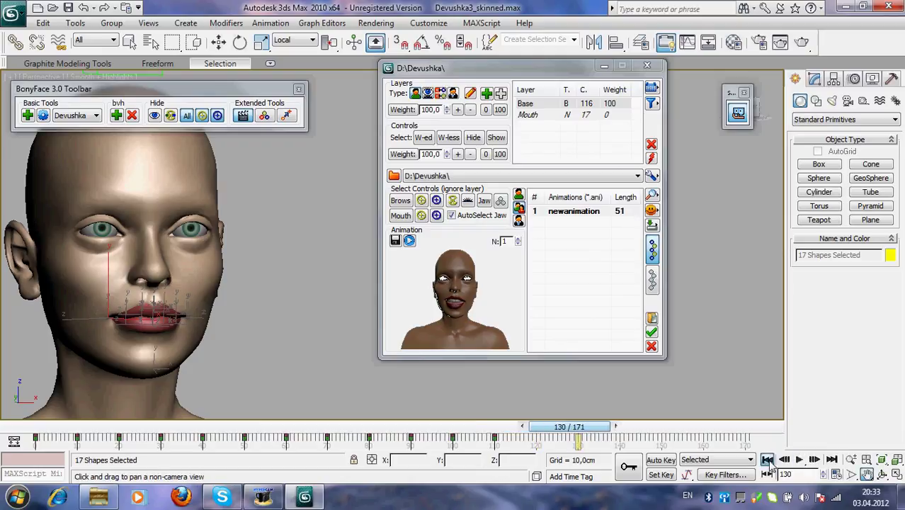
click(767, 459)
Set the Mouth layer's weight to 100, play the timeline, stop it and rewind to frame 0
click(552, 116)
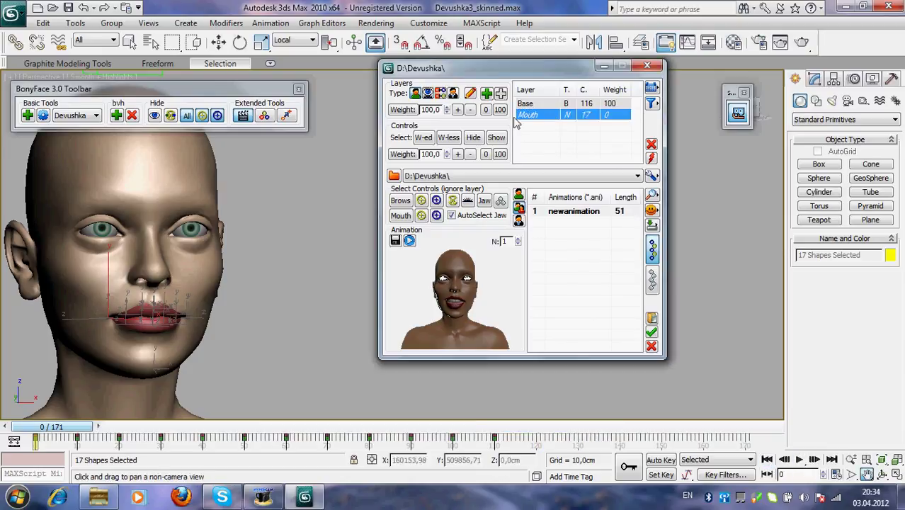
click(500, 110)
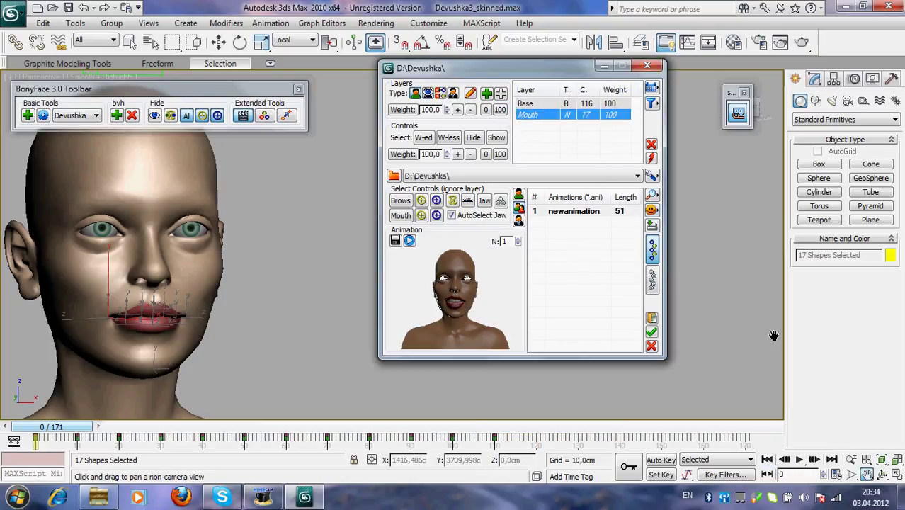
click(799, 459)
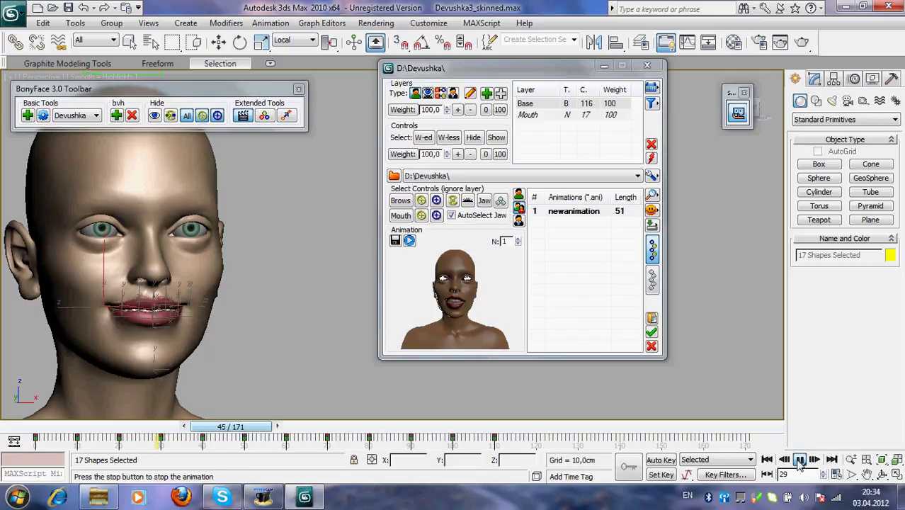
click(799, 461)
click(767, 459)
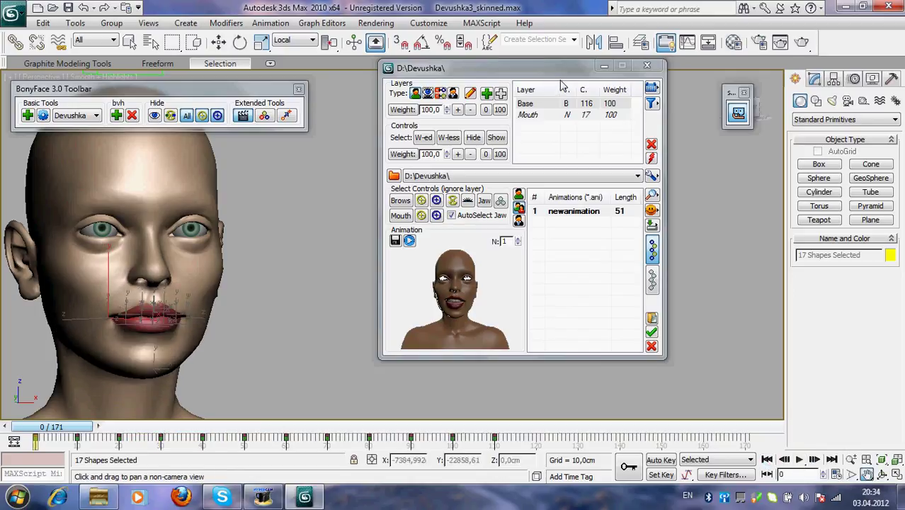
Open the controls section of the Mouth layer and set the weight of all 17 controls to 50
drag(557, 77, 546, 107)
click(642, 133)
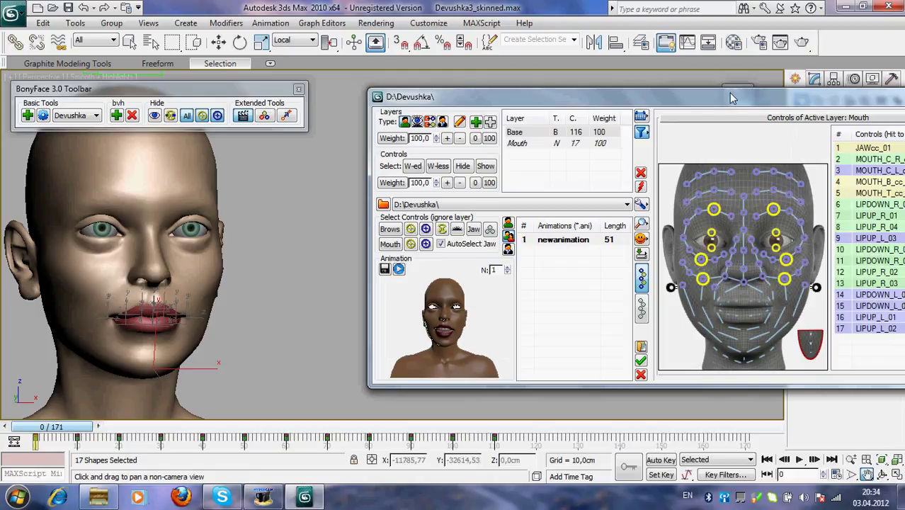
drag(735, 98, 622, 95)
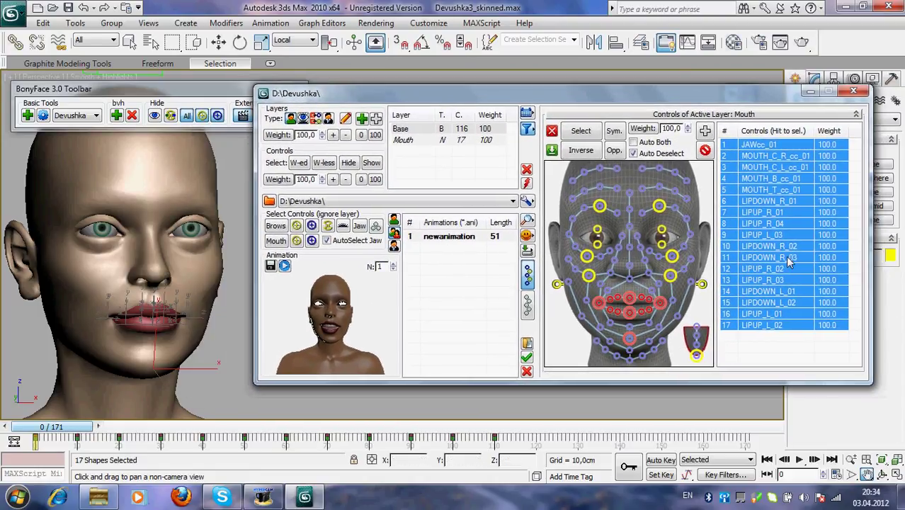
click(681, 128)
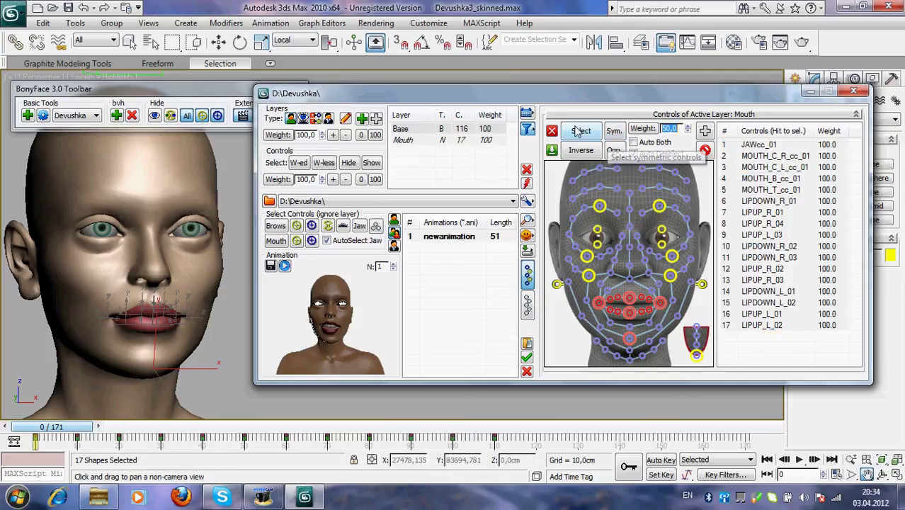
click(644, 128)
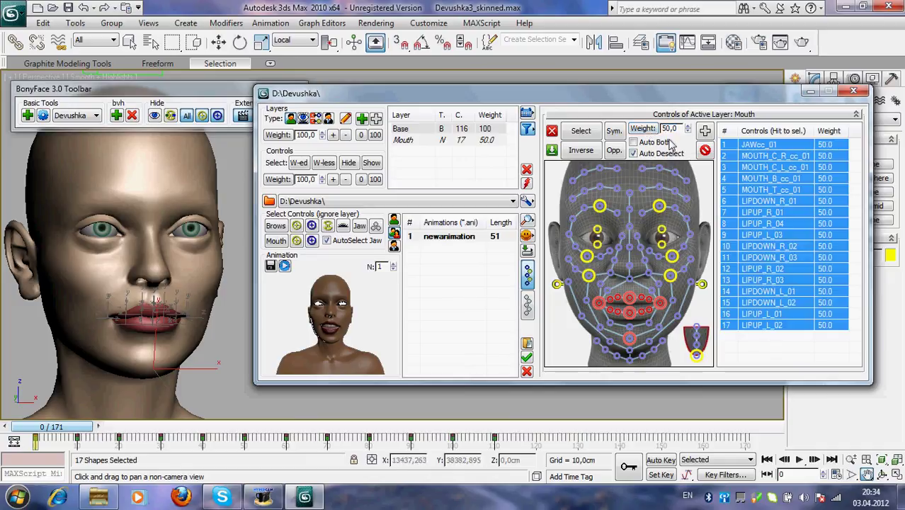
Play the timeline with the mouth controls at half weight, stop it and rewind to frame 0
drag(652, 99, 659, 92)
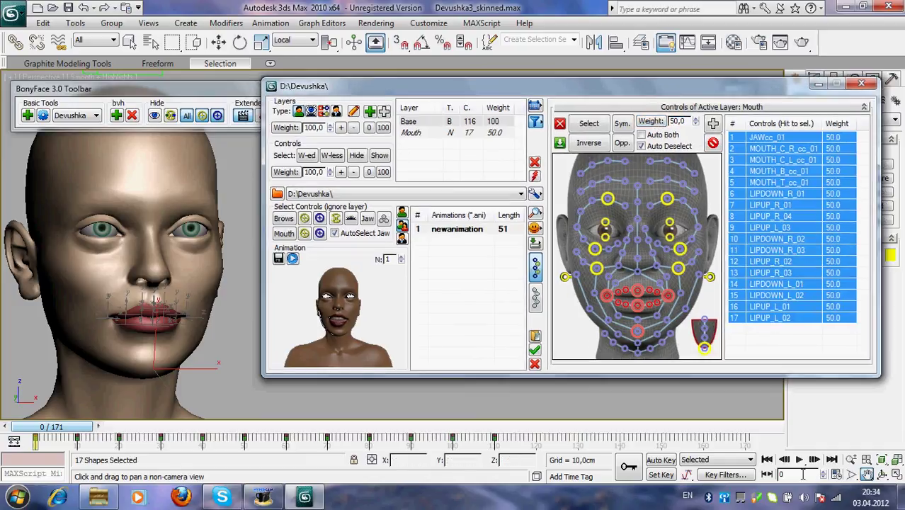
click(800, 460)
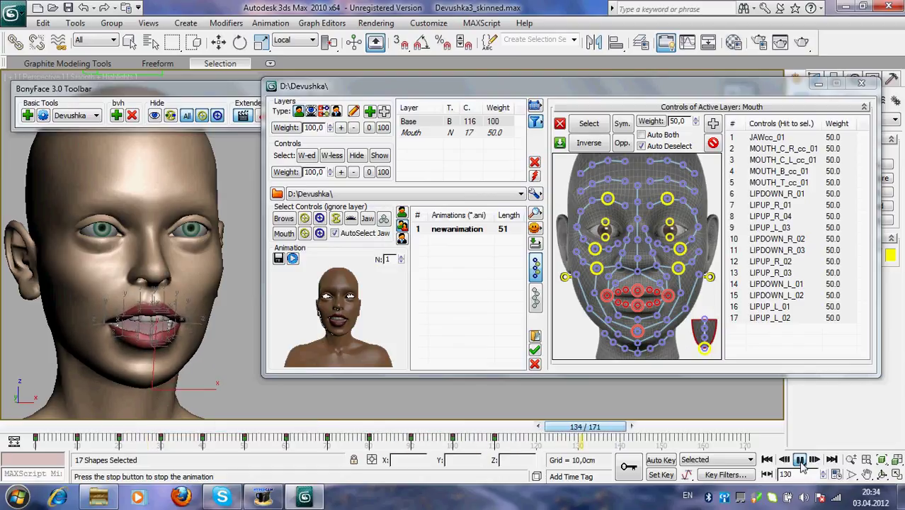
click(799, 460)
click(767, 461)
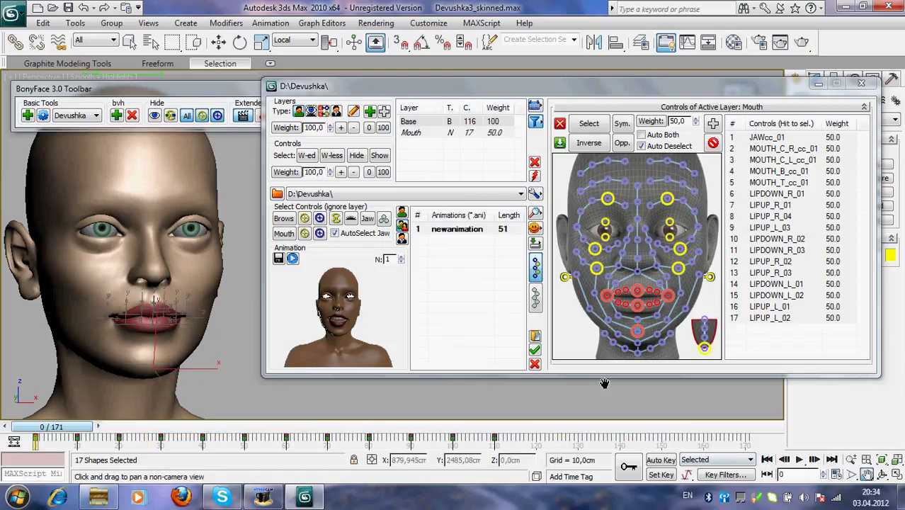
Unhide the main facial control shapes on the head, play the timeline with them showing, and return to frame 0
click(202, 115)
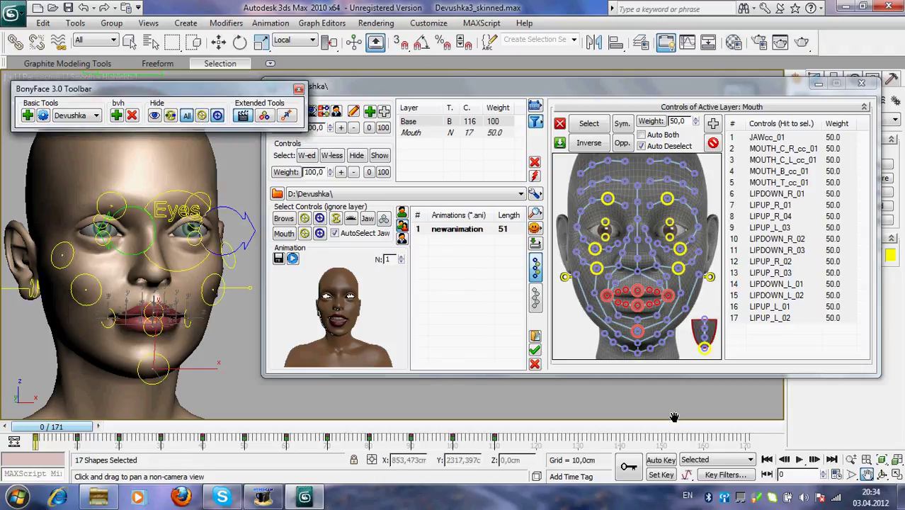
click(799, 460)
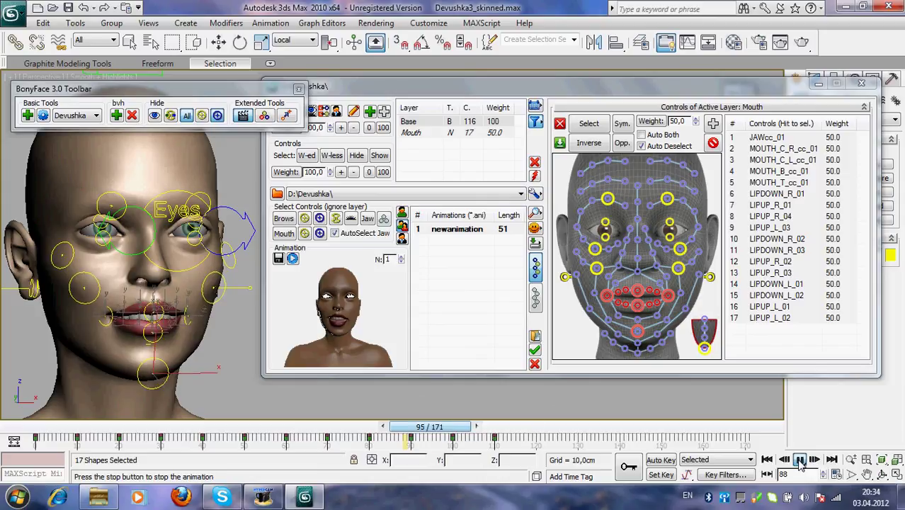
click(798, 460)
click(767, 460)
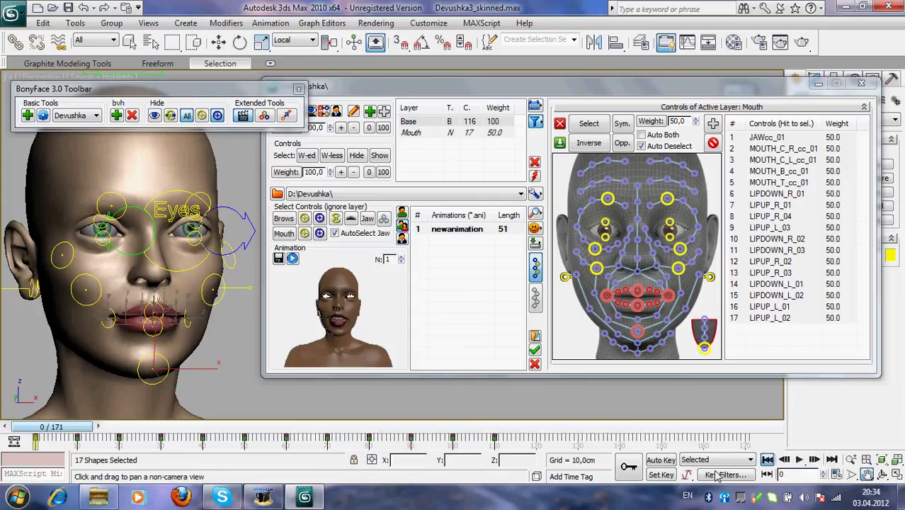
Add the two upper eyelid controls, EYE_01 and EYE_03, to the Mouth layer with a weight of 100
key(w)
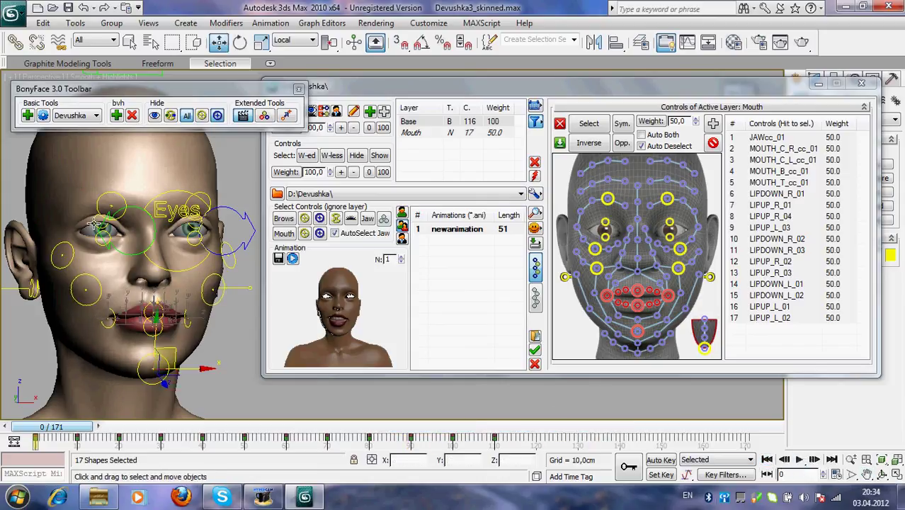
click(93, 224)
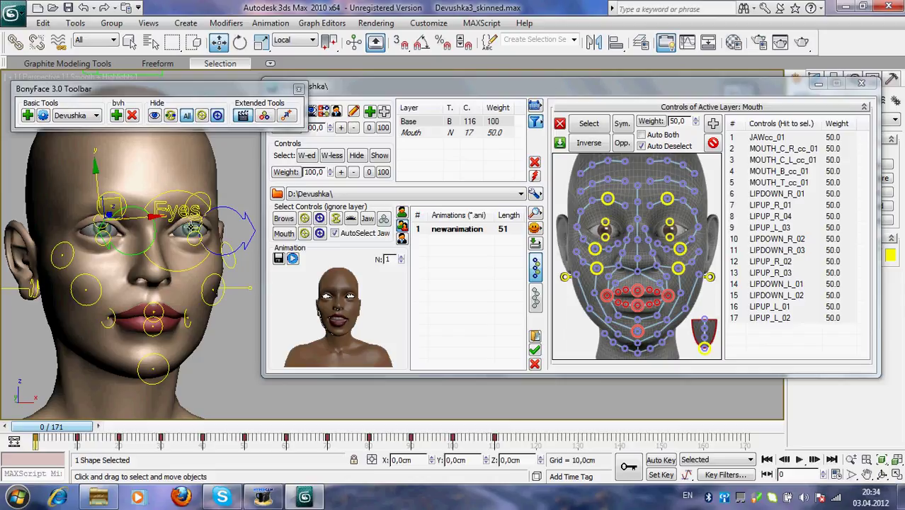
ctrl+click(193, 227)
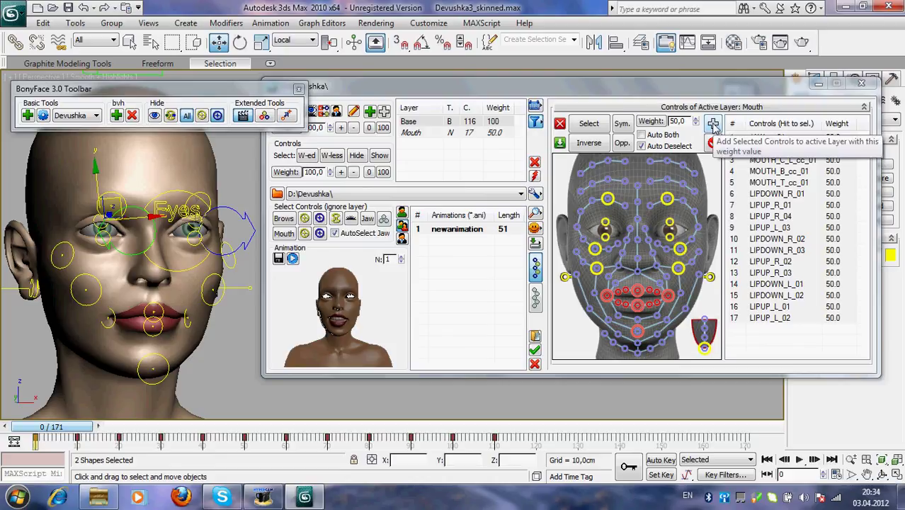
double_click(680, 121)
text(1)
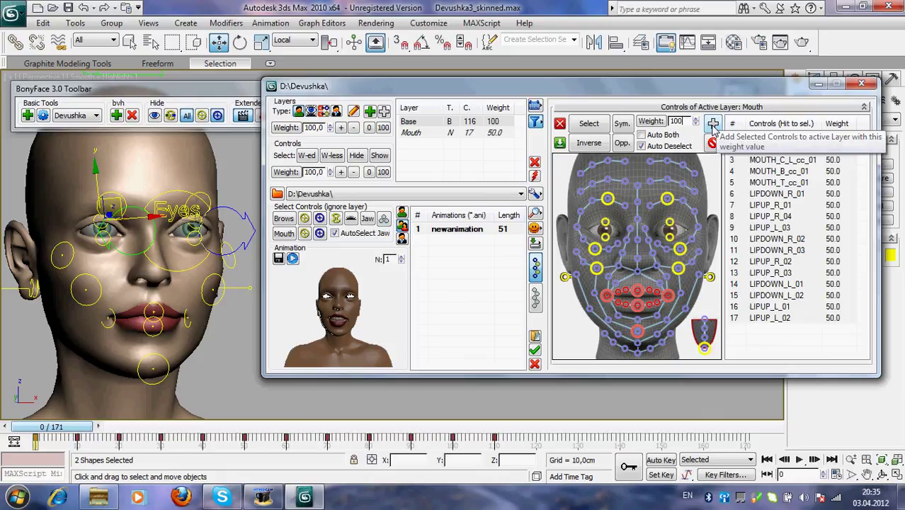
click(559, 144)
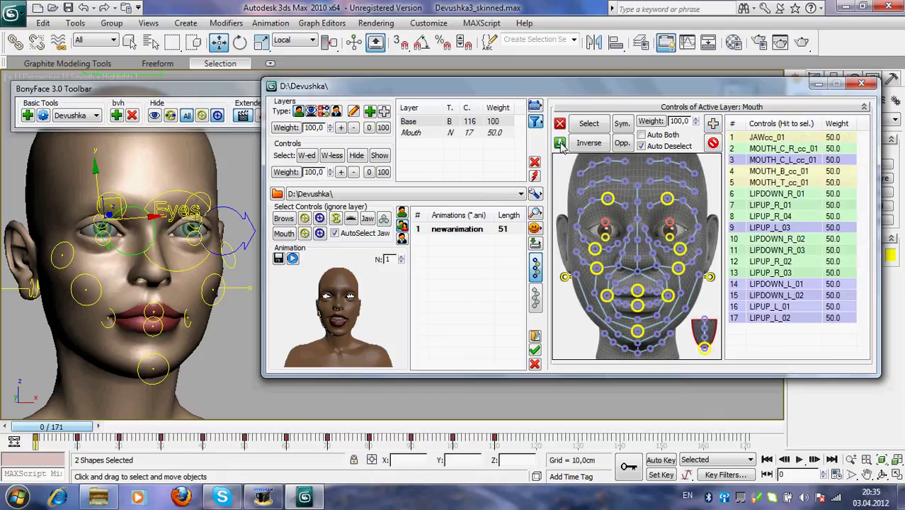
click(714, 124)
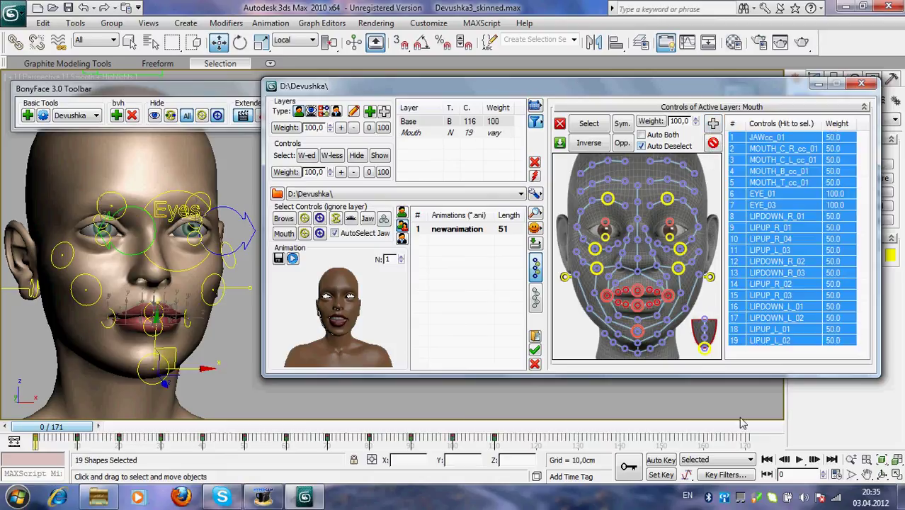
Play the timeline with the eyelid controls included in the Mouth layer, stop it and return to frame 0
click(768, 462)
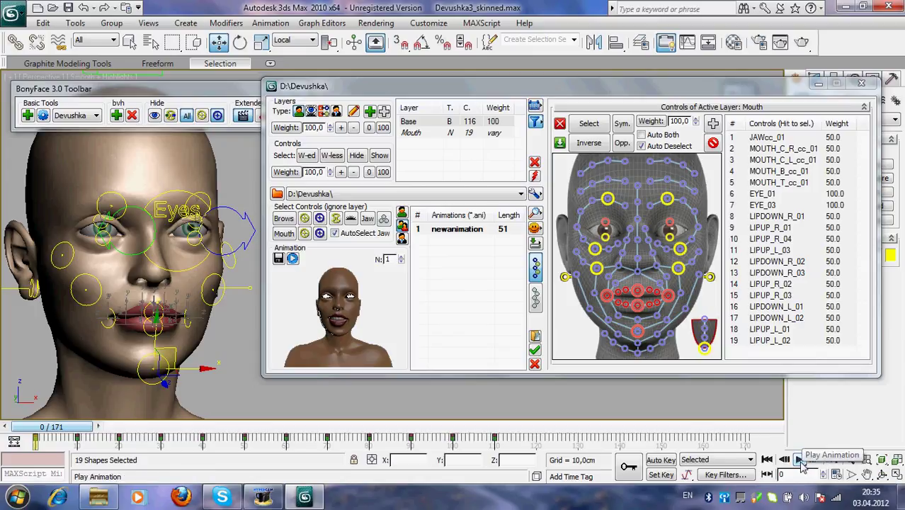
click(799, 461)
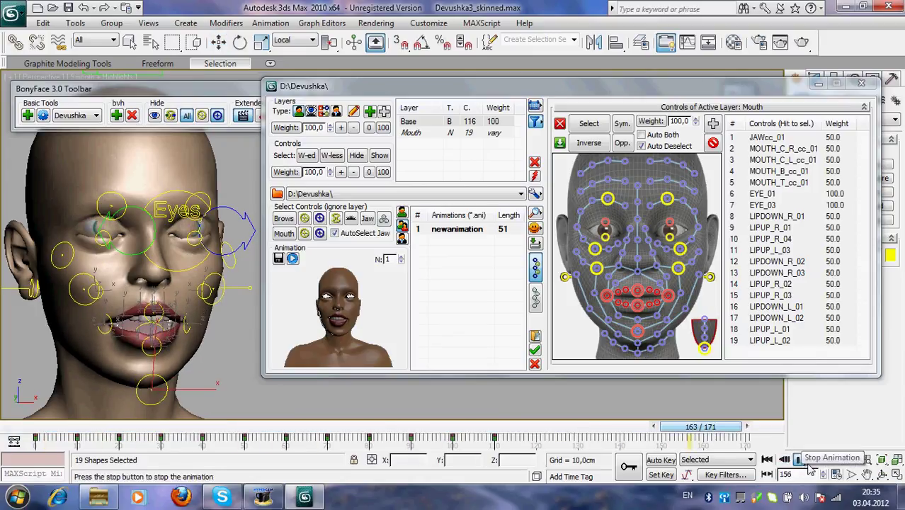
click(784, 461)
click(784, 461)
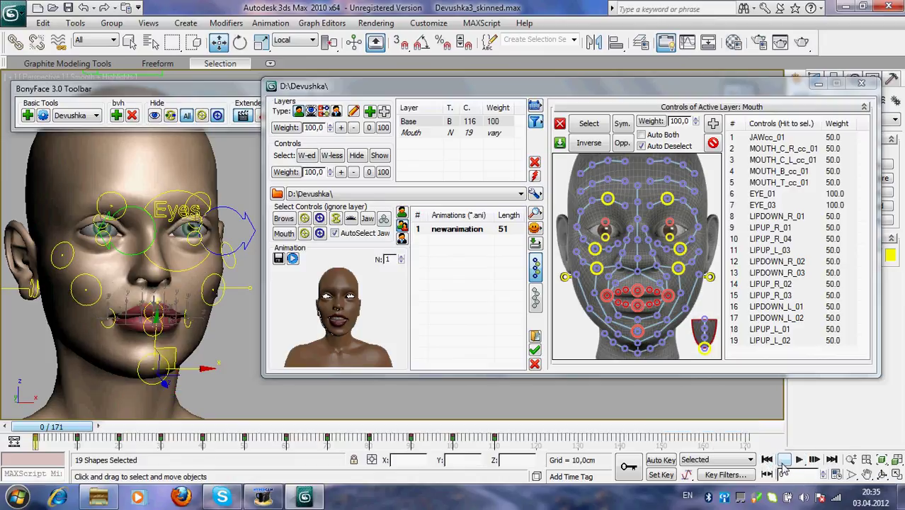
Scrub the timeline to frame 100, select both upper eyelid controls on the head, and rewind to frame 0
drag(61, 428, 461, 428)
key(w)
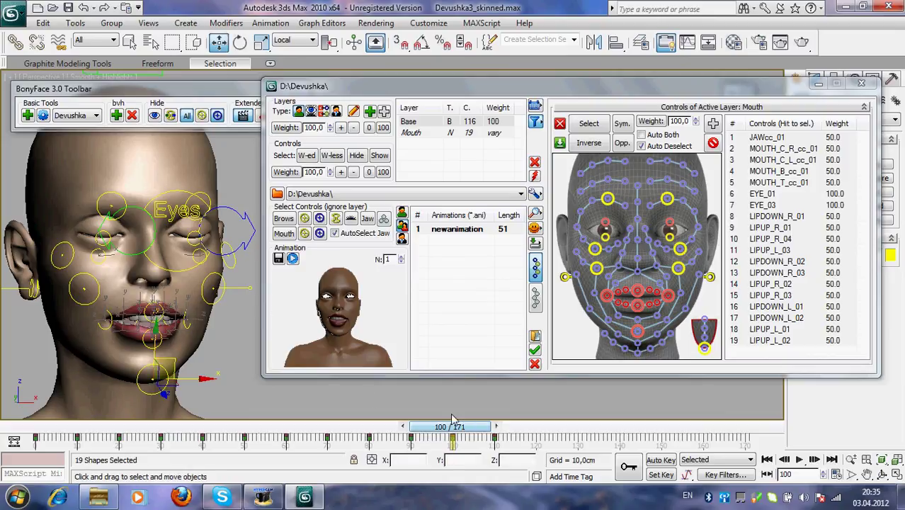
click(99, 262)
click(100, 257)
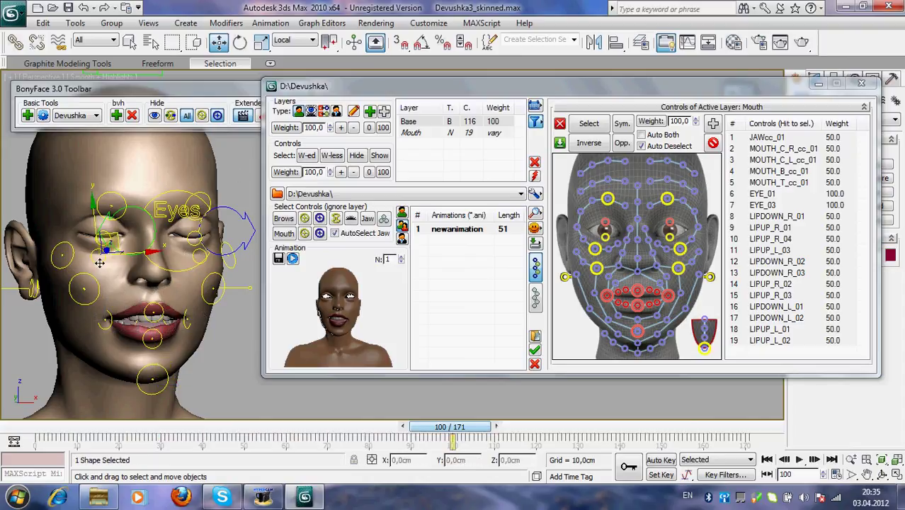
ctrl+click(194, 259)
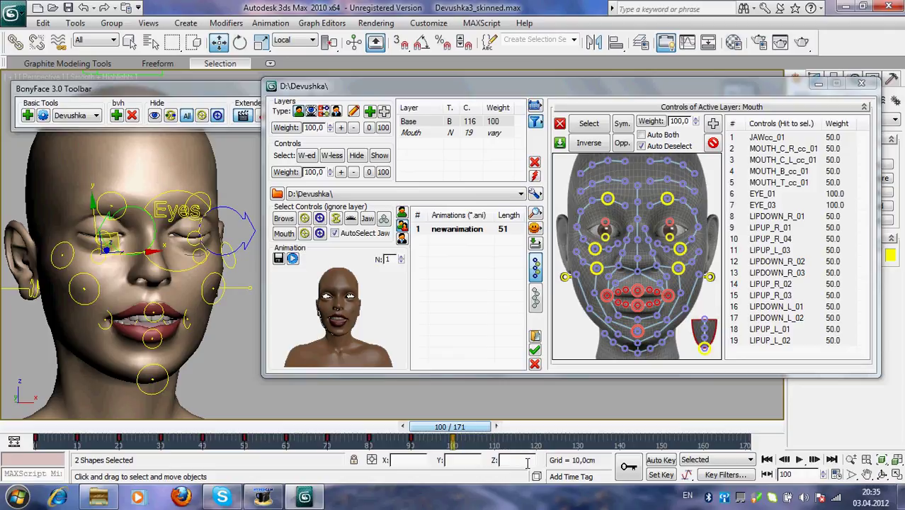
click(766, 460)
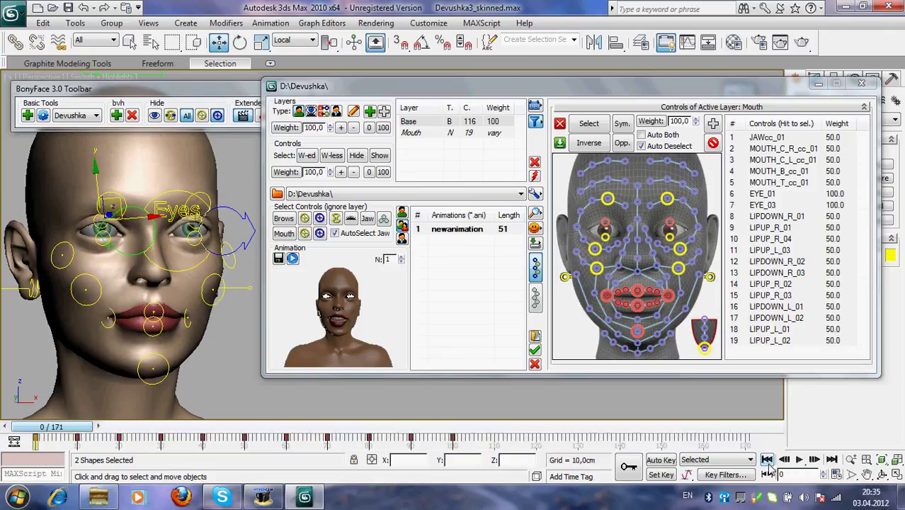
Clear the control selection, play the timeline briefly, stop it and rewind to frame 0
click(646, 408)
click(799, 460)
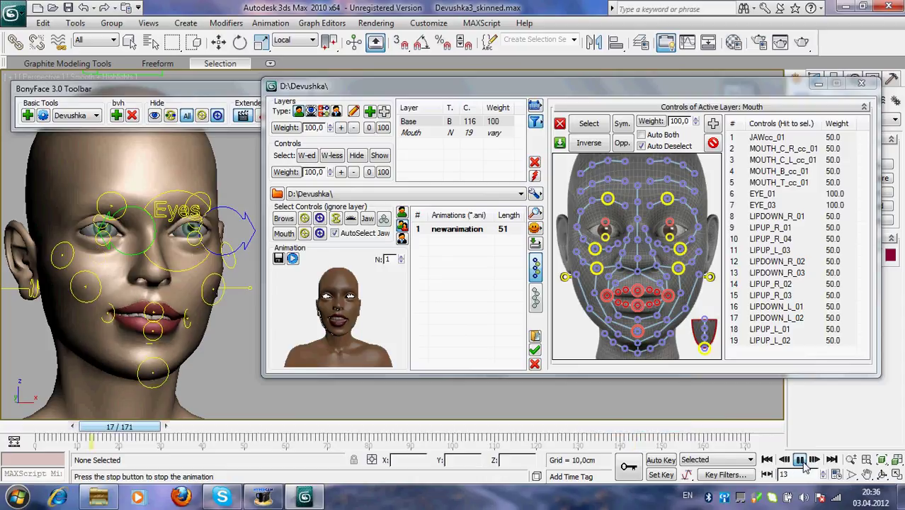
click(799, 460)
click(767, 460)
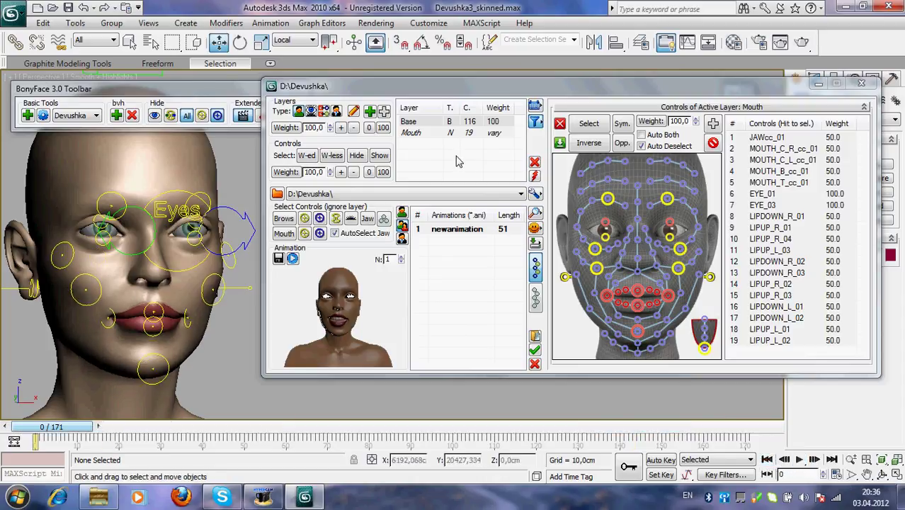
Select the Mouth layer, set the layer weight increment to 10 and decrease the layer's weights by it five times
drag(533, 90, 493, 117)
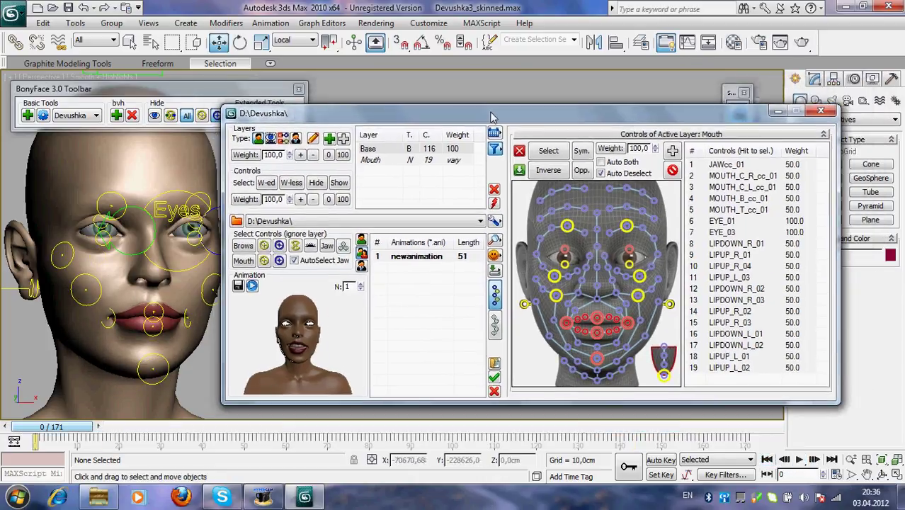
click(400, 162)
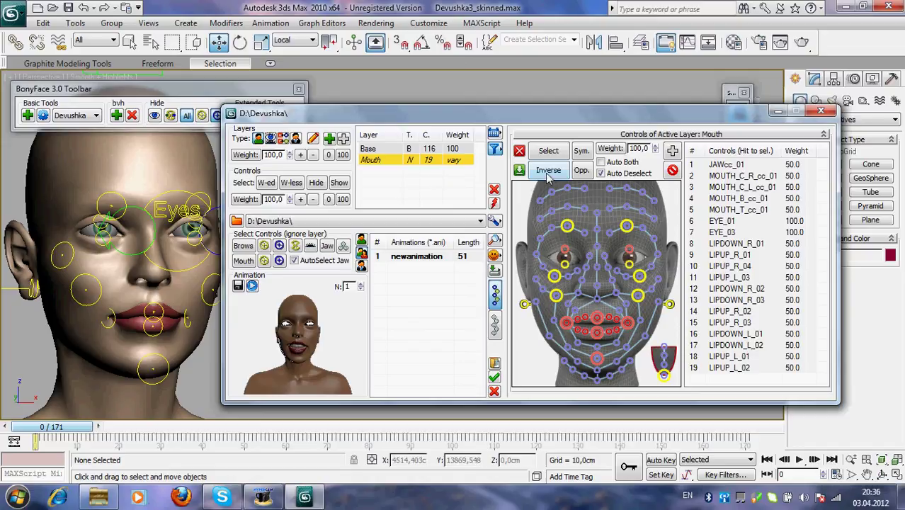
click(408, 163)
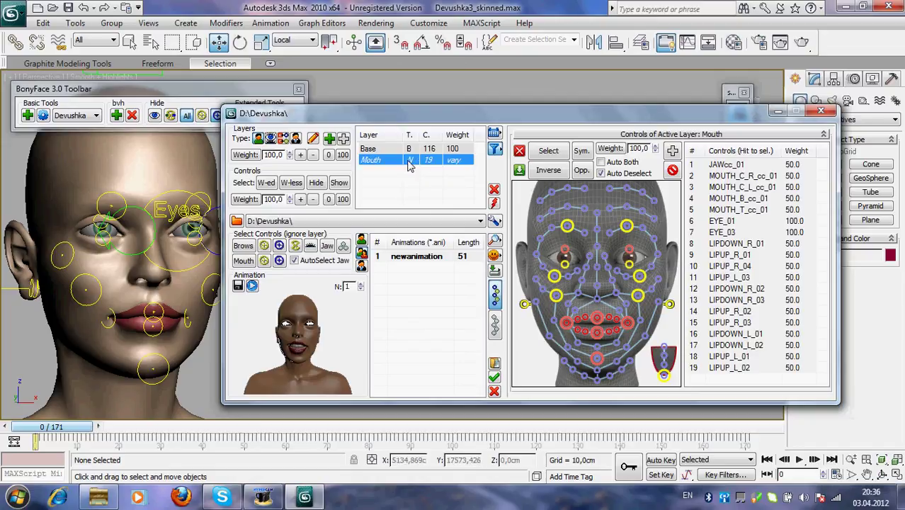
mouse_move(493, 130)
mouse_down()
mouse_move(504, 115)
mouse_move(505, 135)
mouse_move(494, 134)
mouse_up()
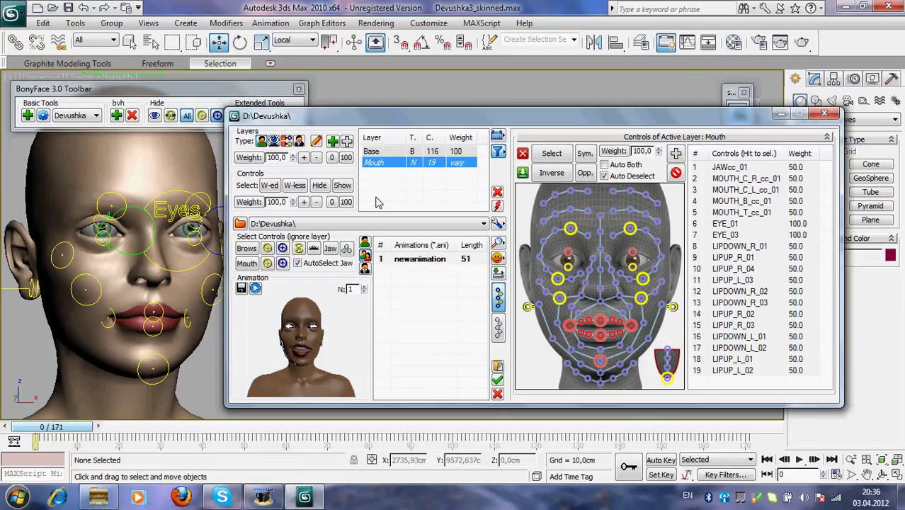
double_click(271, 157)
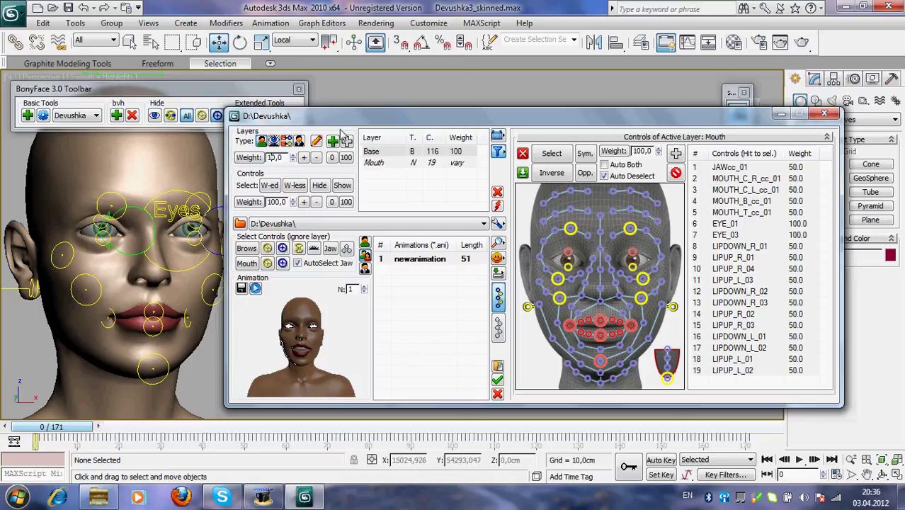
drag(345, 117, 358, 115)
click(330, 160)
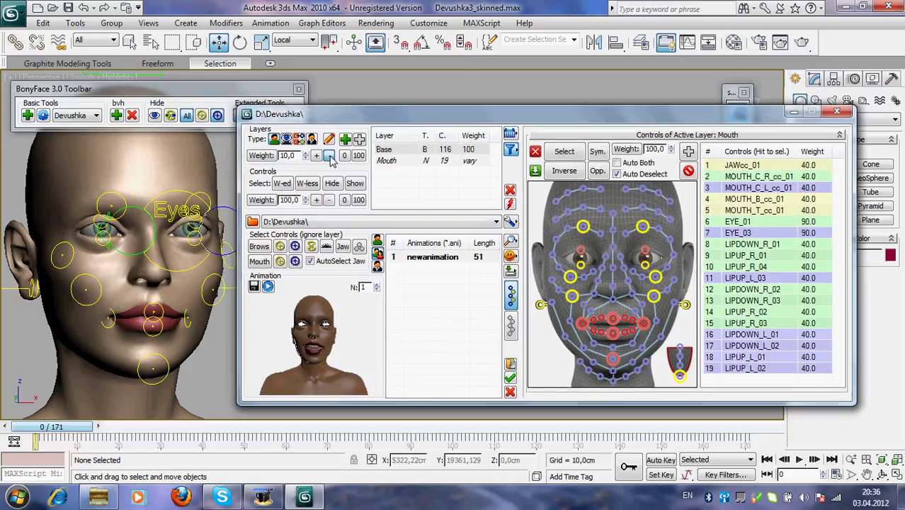
click(330, 160)
click(330, 160)
click(330, 160)
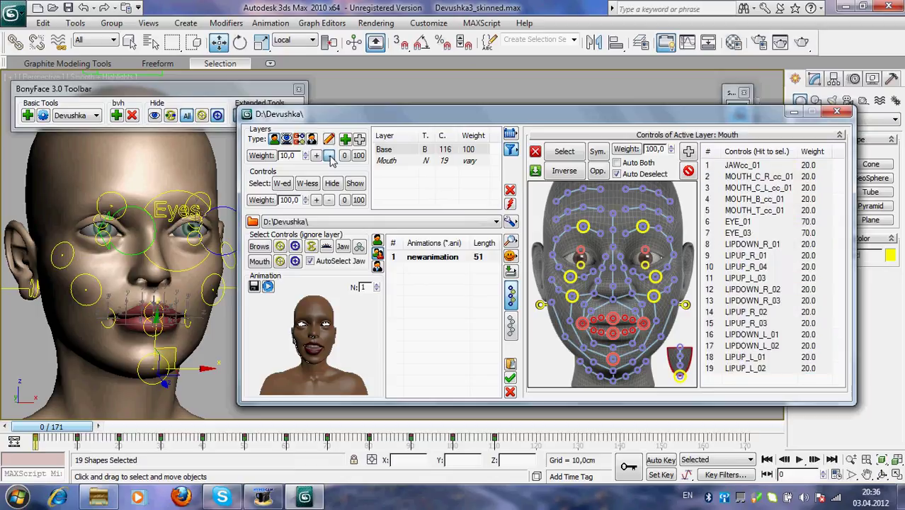
click(330, 160)
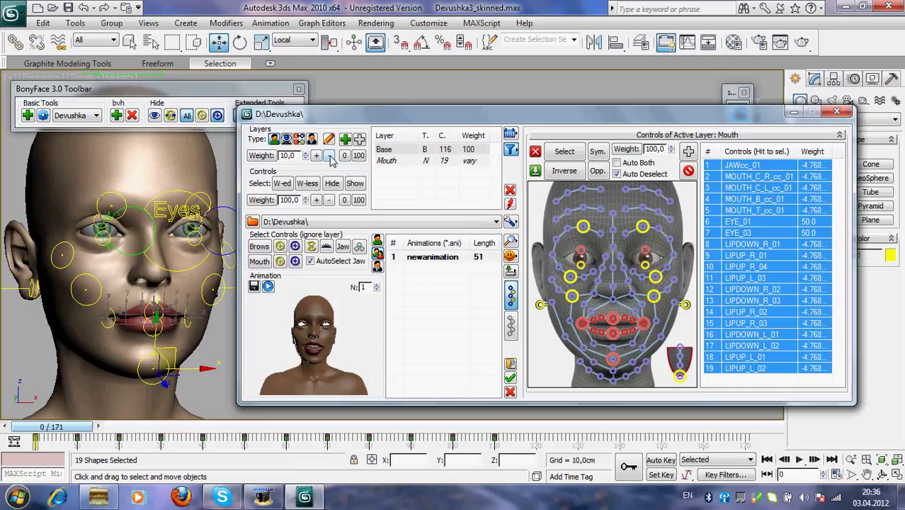
Increase the Mouth layer's weights by 10 four times, bringing the mouth controls to 40 and the eyelid controls to 90
click(316, 156)
click(316, 157)
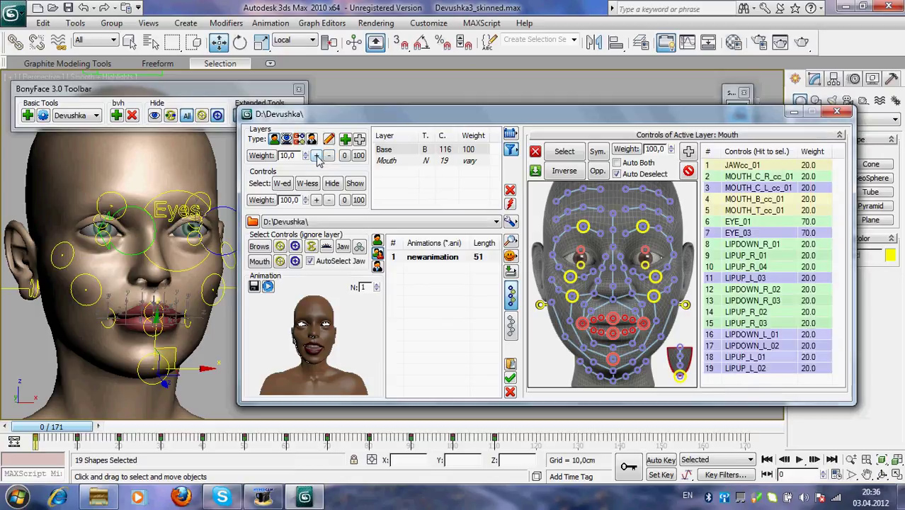
click(317, 156)
click(317, 157)
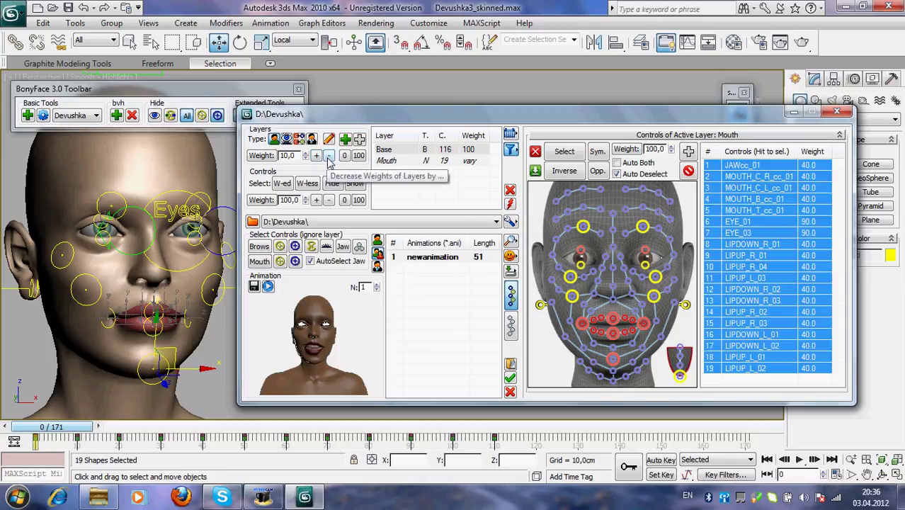
Play the timeline with the mouth controls at 40 and the eyelids at 90, stop it and rewind to frame 0
click(800, 459)
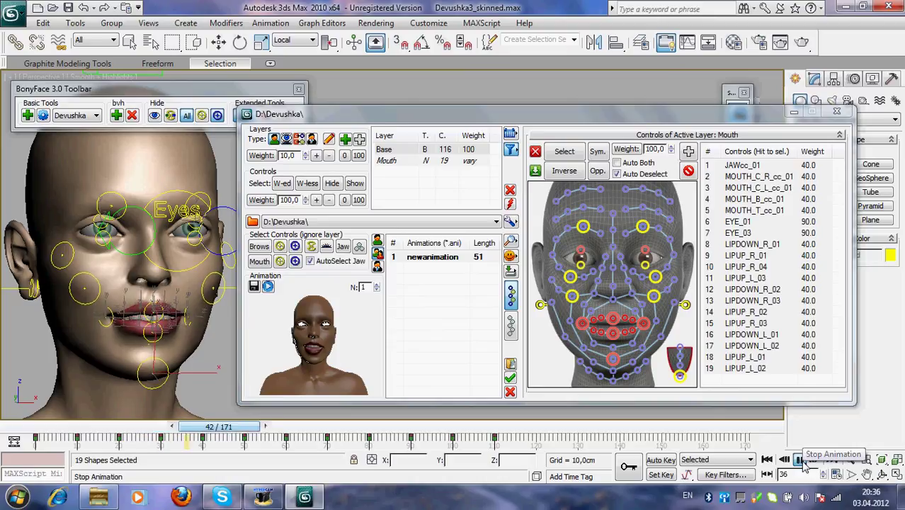
click(800, 460)
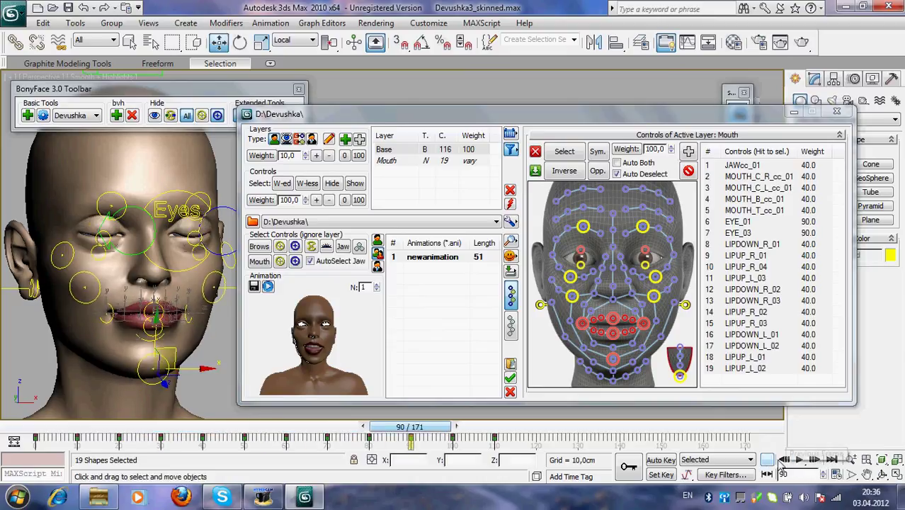
click(766, 459)
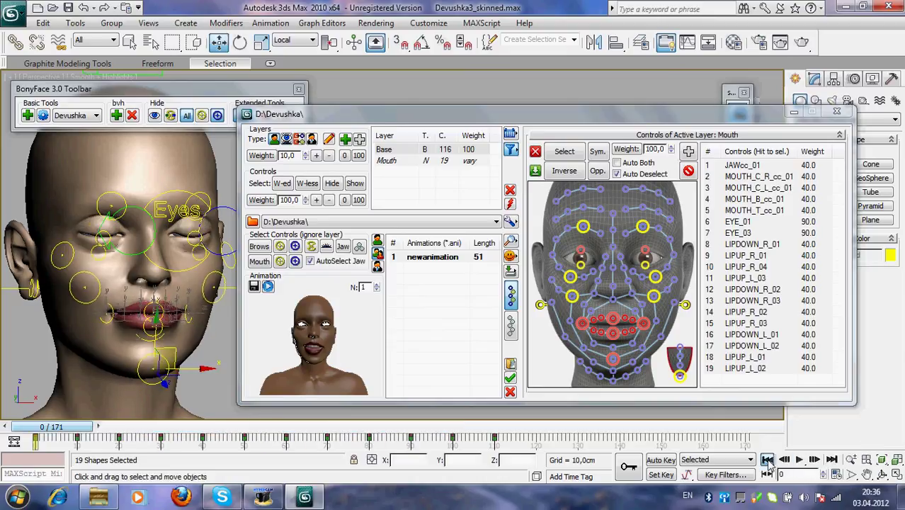
Set the weight of the whole Mouth layer to 11
double_click(298, 156)
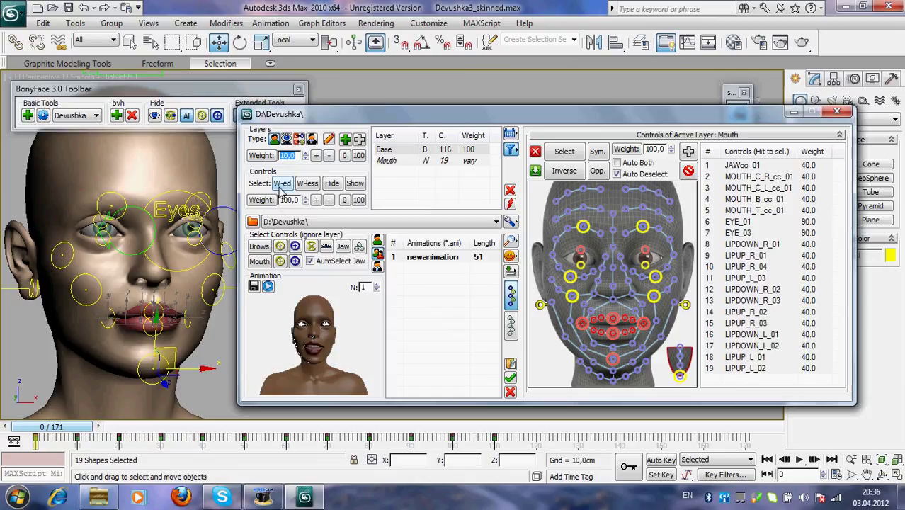
text(11)
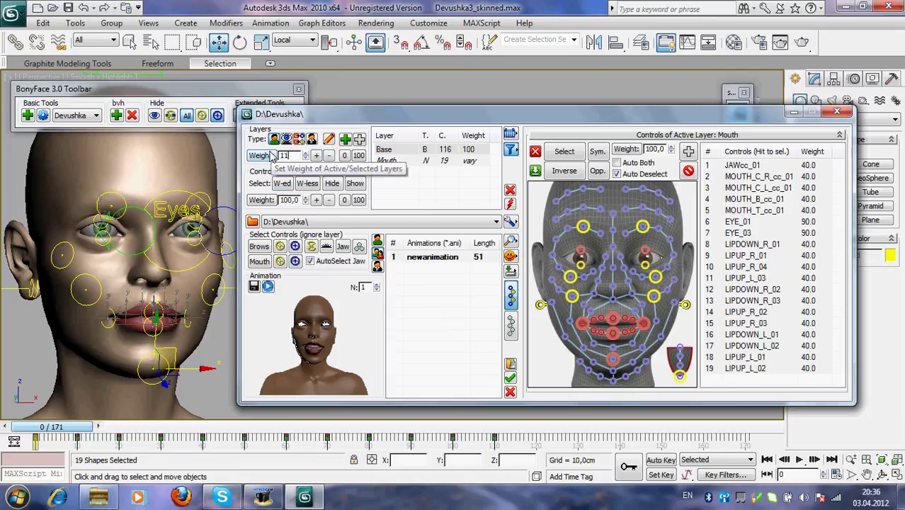
click(263, 157)
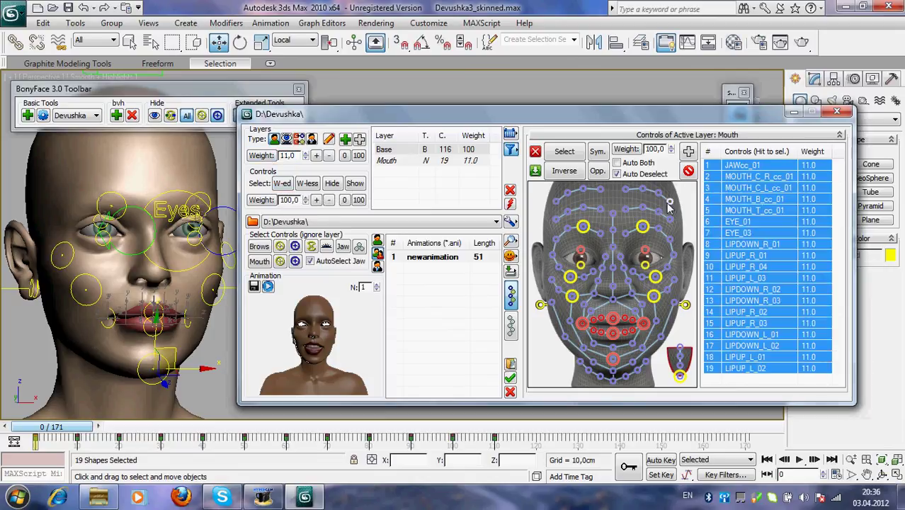
Select the ten Mouth layer controls from LIPUP_R_04 to LIPUP_L_02 and set their weight to 90
click(743, 268)
click(745, 377)
click(745, 373)
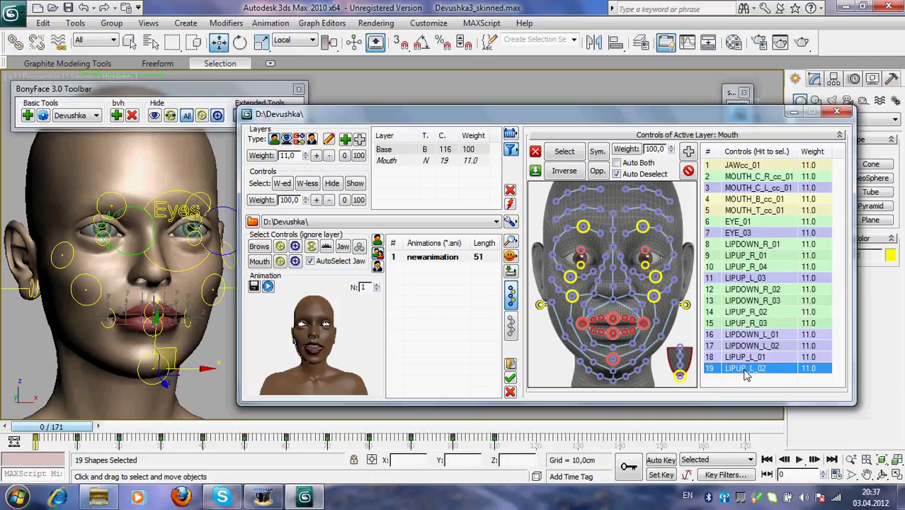
shift+click(743, 270)
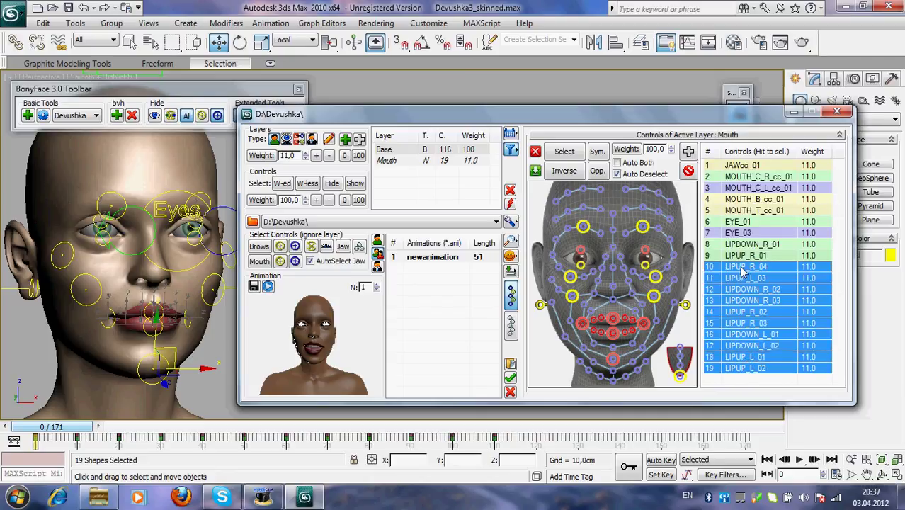
click(745, 153)
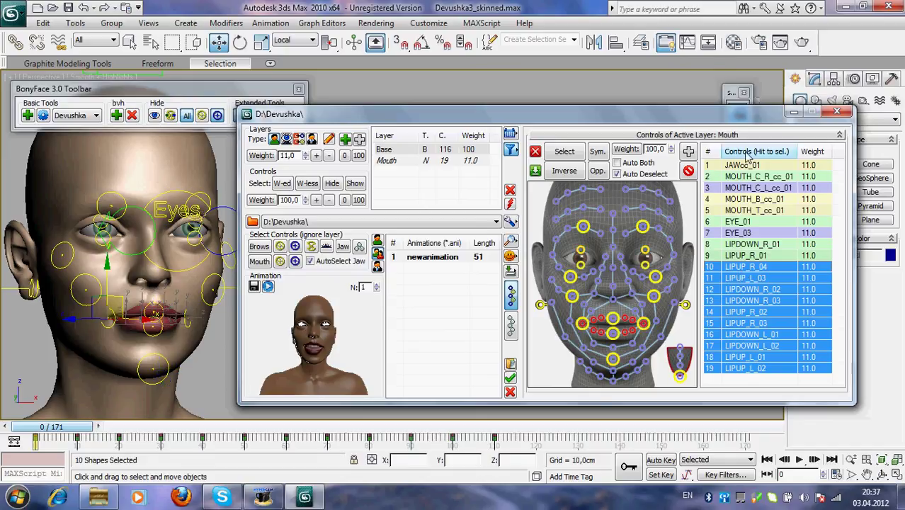
click(655, 148)
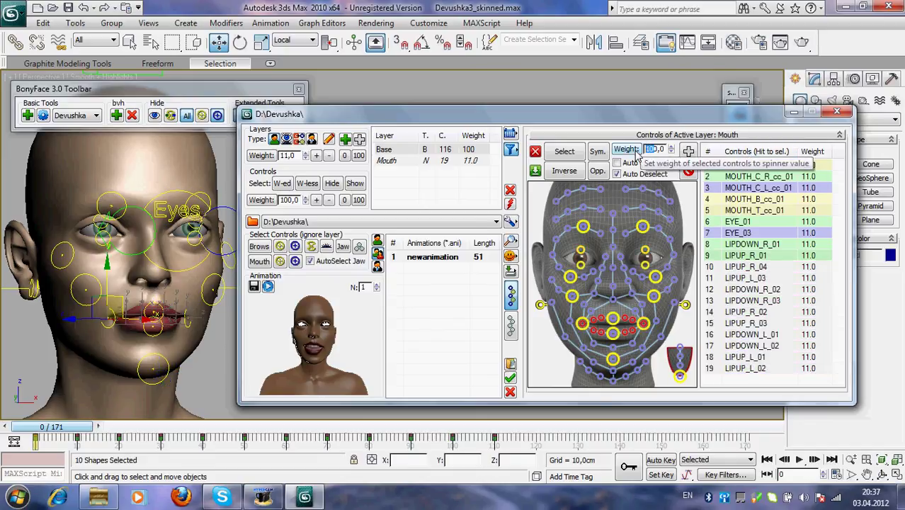
text(90)
key(Return)
click(628, 150)
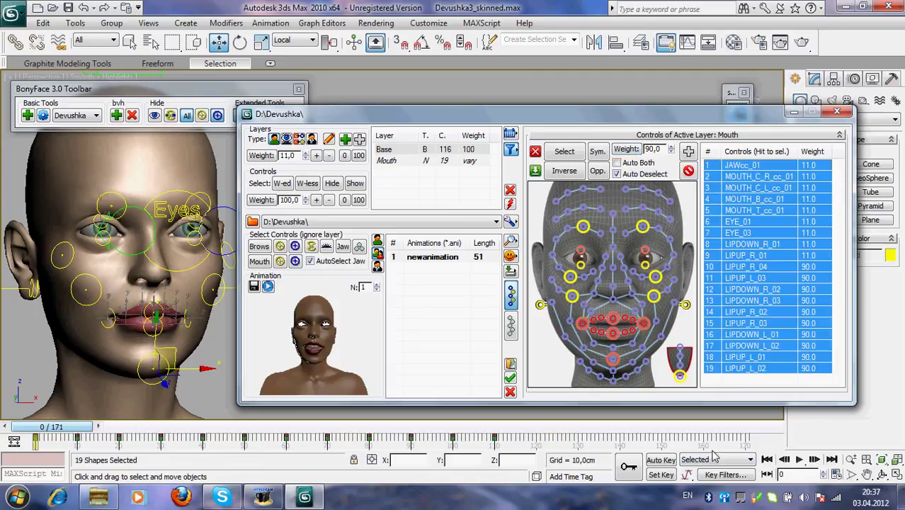
Play the timeline with the changed lip control weights, stop it and rewind to frame 0
click(799, 460)
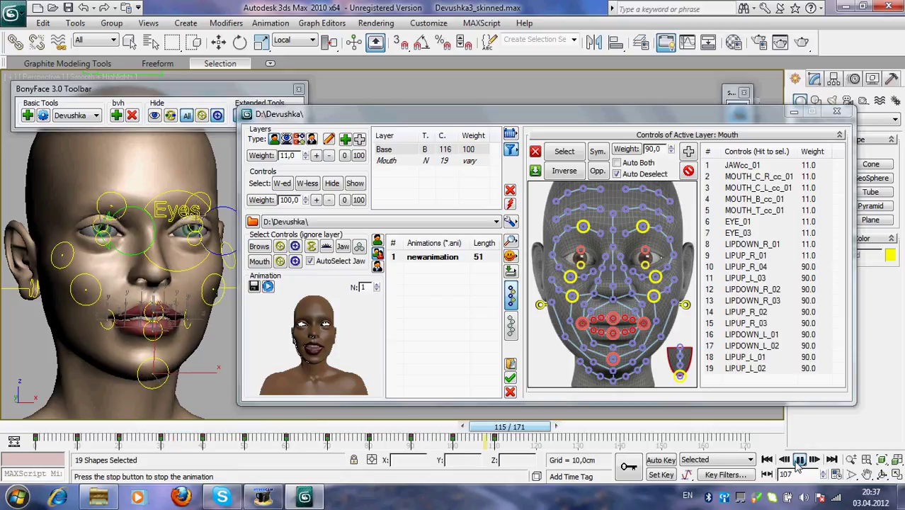
click(798, 460)
click(767, 460)
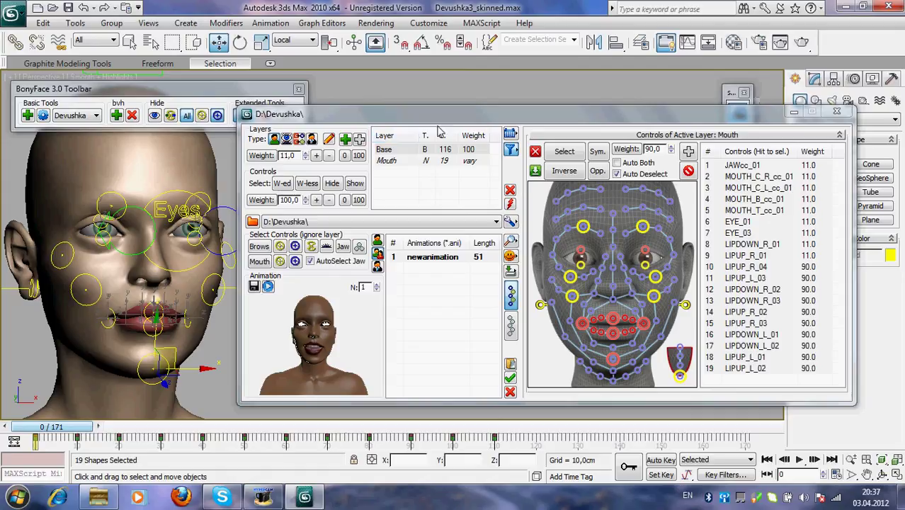
Select the weighted controls and the weightless controls, and load the scene selection into the control map
drag(467, 121, 482, 120)
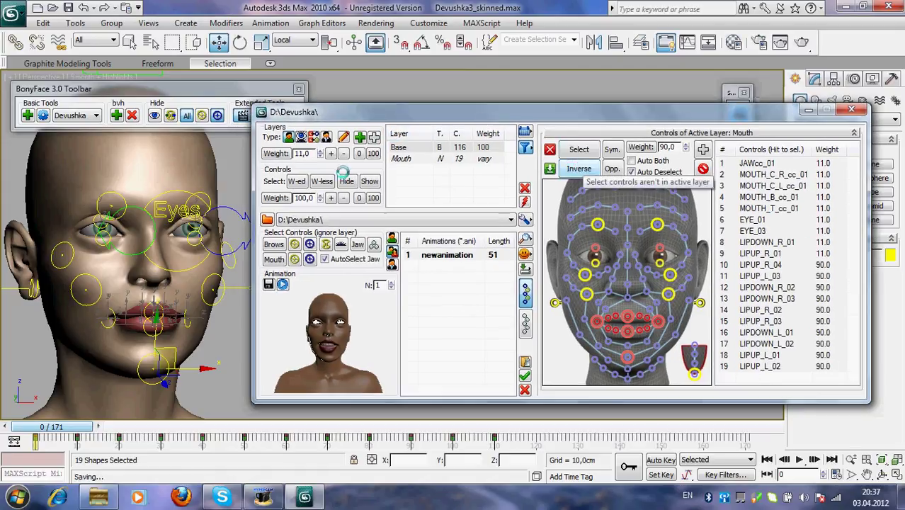
click(298, 184)
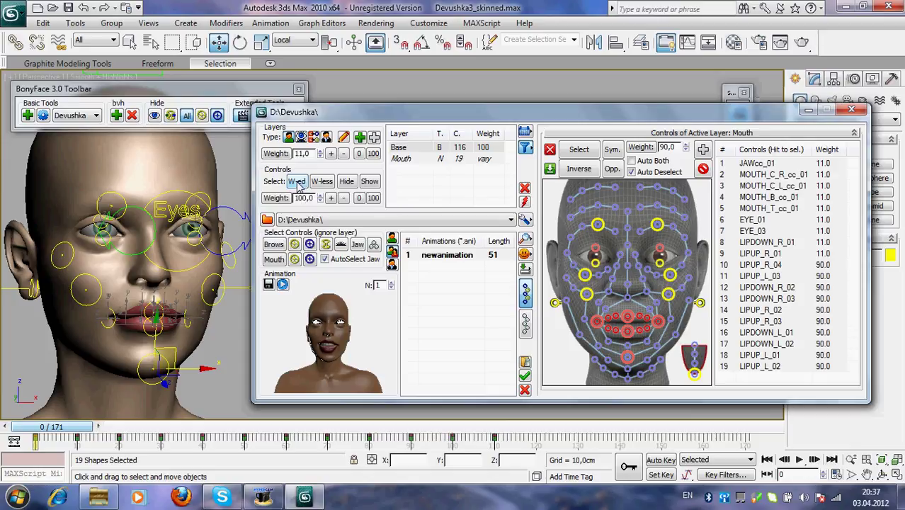
click(323, 182)
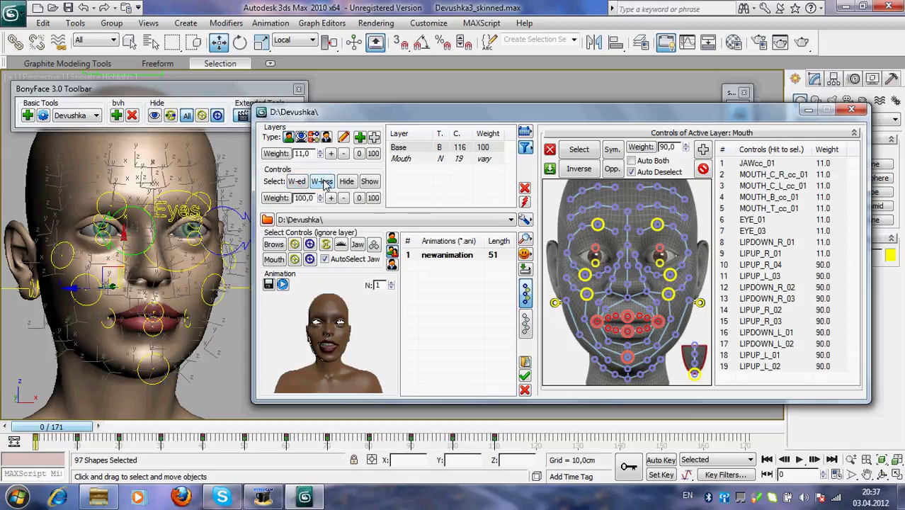
click(549, 171)
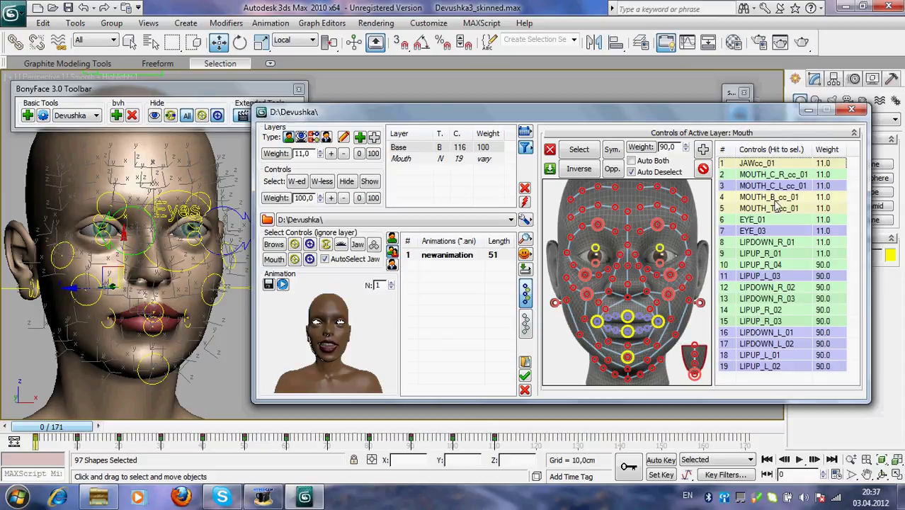
Select both rows of forehead controls on one side of the face map and add their symmetric counterparts
click(582, 216)
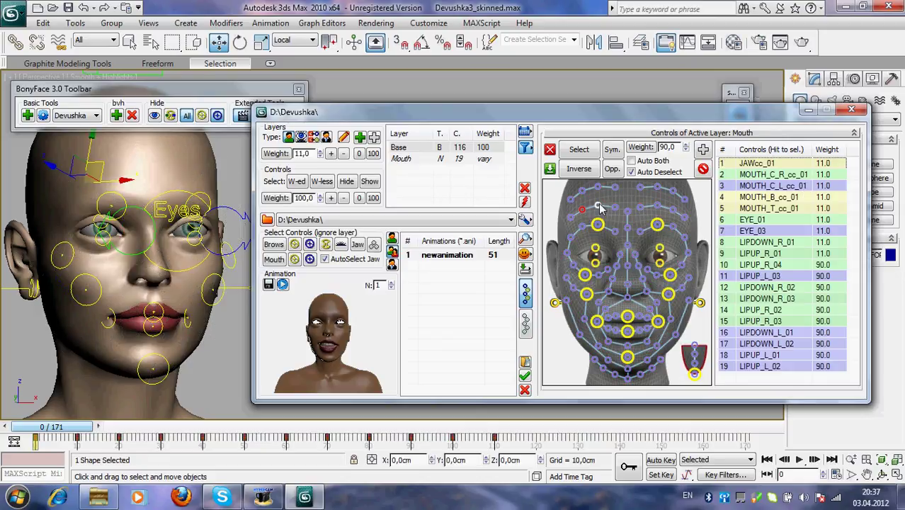
ctrl+click(598, 207)
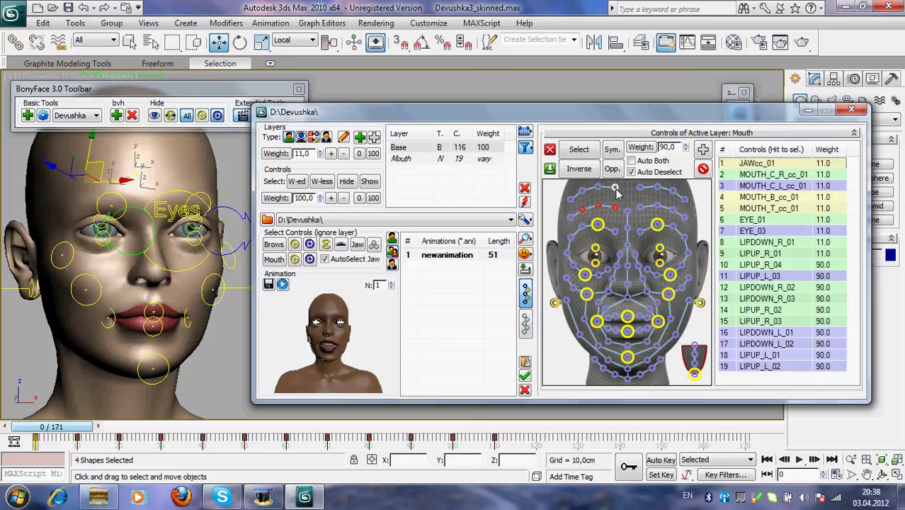
ctrl+click(615, 187)
ctrl+click(598, 187)
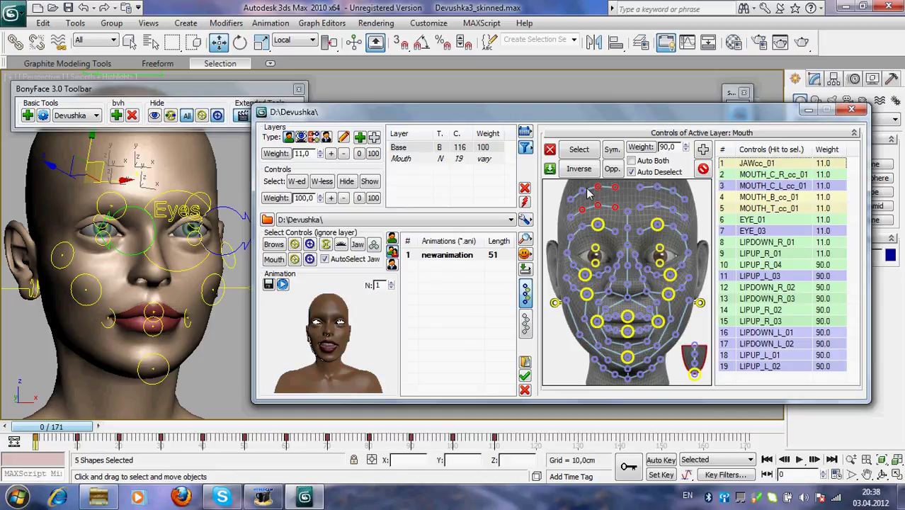
click(612, 153)
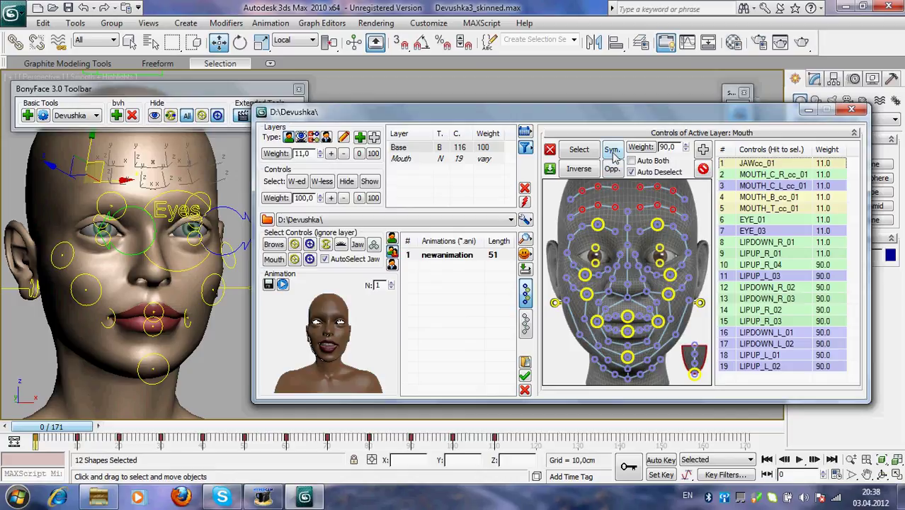
Enable Auto Both and use it to pick mirrored control pairs around the nose in the face map
click(631, 161)
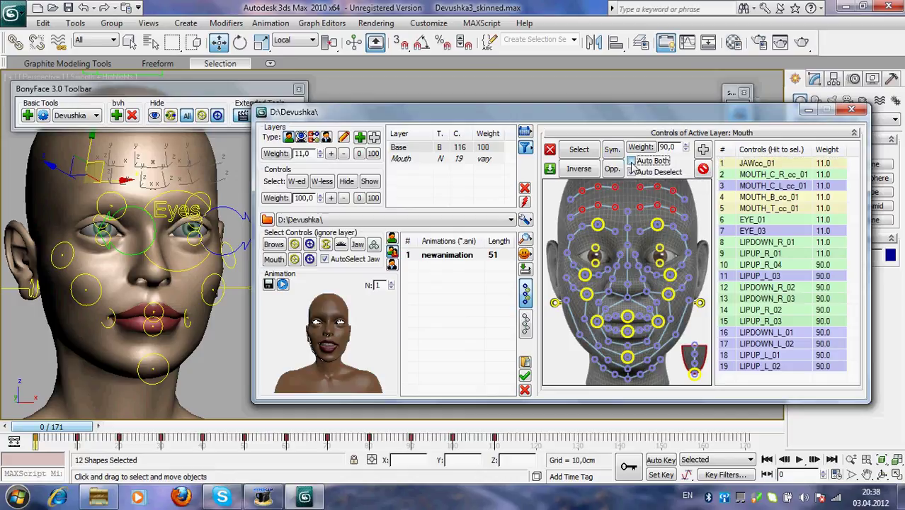
click(616, 234)
click(623, 254)
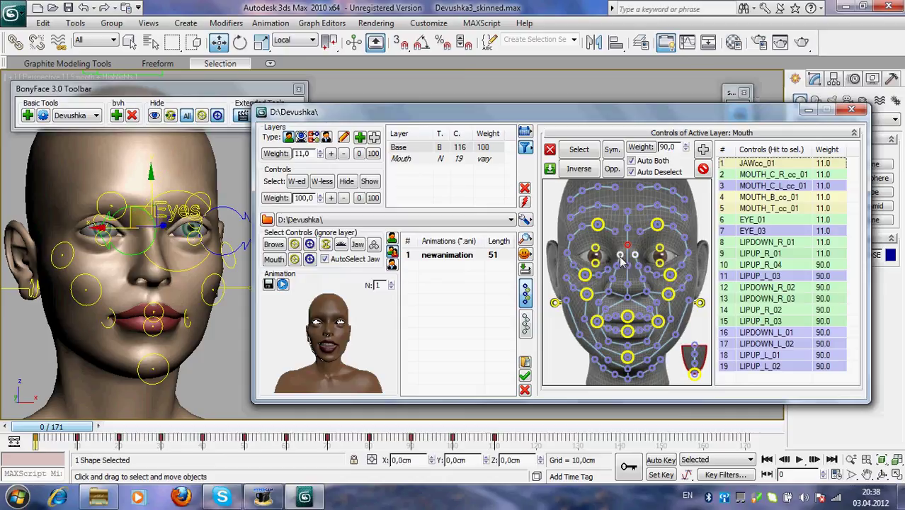
click(613, 281)
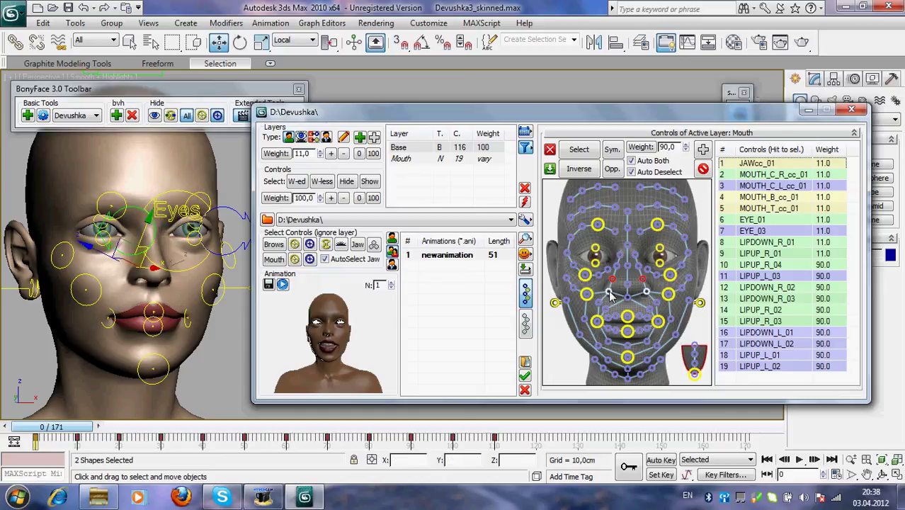
click(610, 293)
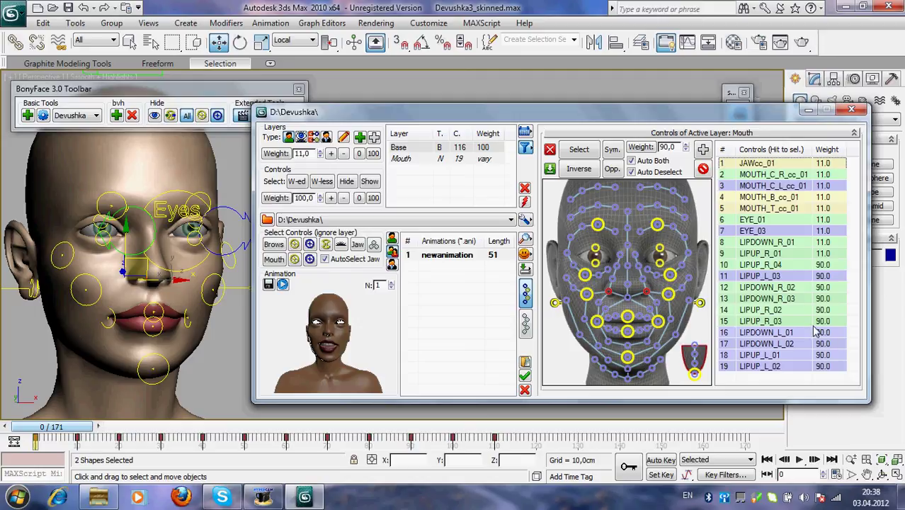
Try to remove EYE_01 and EYE_03 from the Mouth layer by highlighting them in the controls list
click(766, 462)
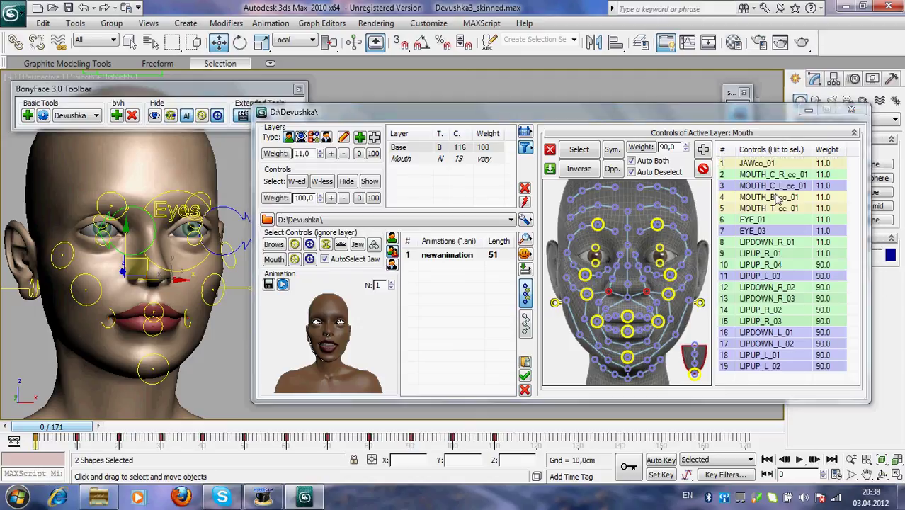
click(758, 221)
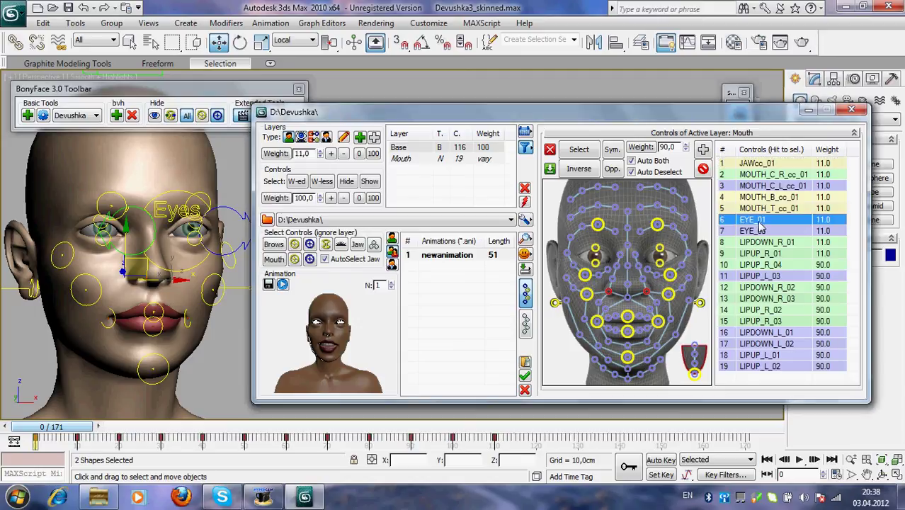
ctrl+click(757, 231)
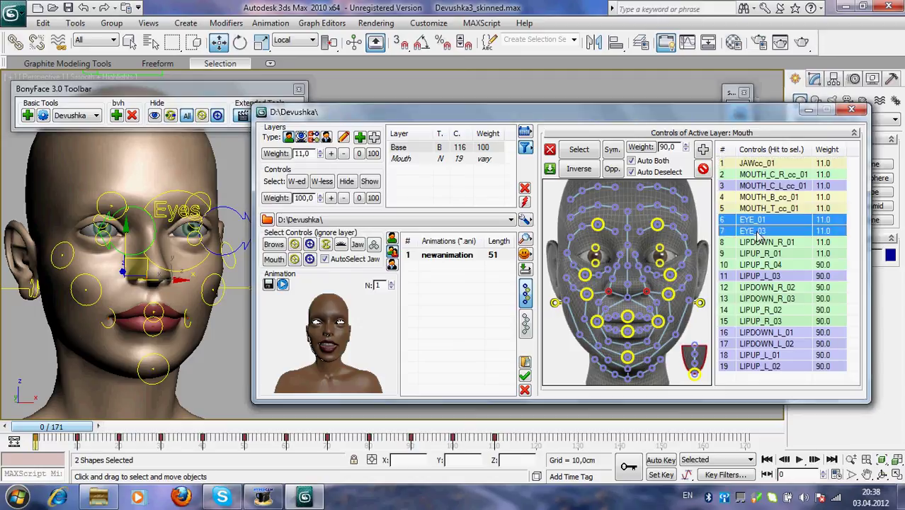
click(704, 170)
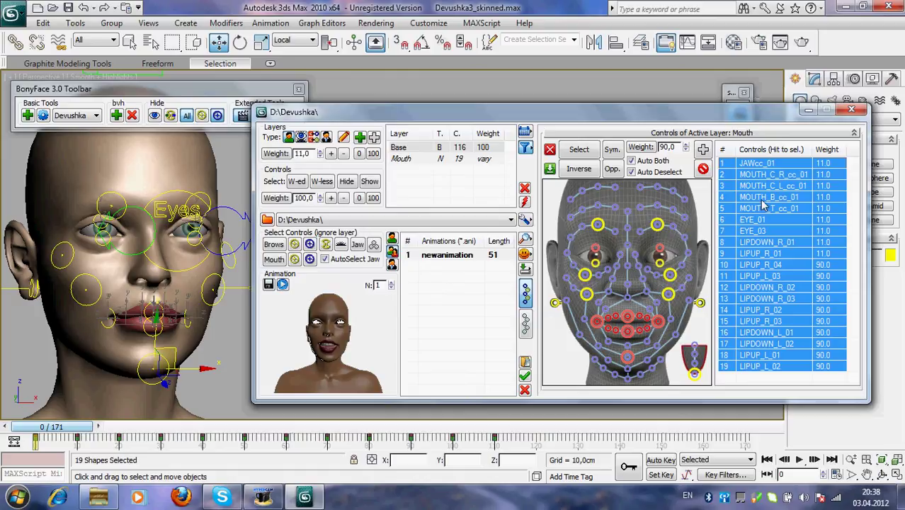
Select EYE_01 and EYE_03 in the scene through the controls list and remove them from the Mouth layer
click(580, 149)
click(765, 221)
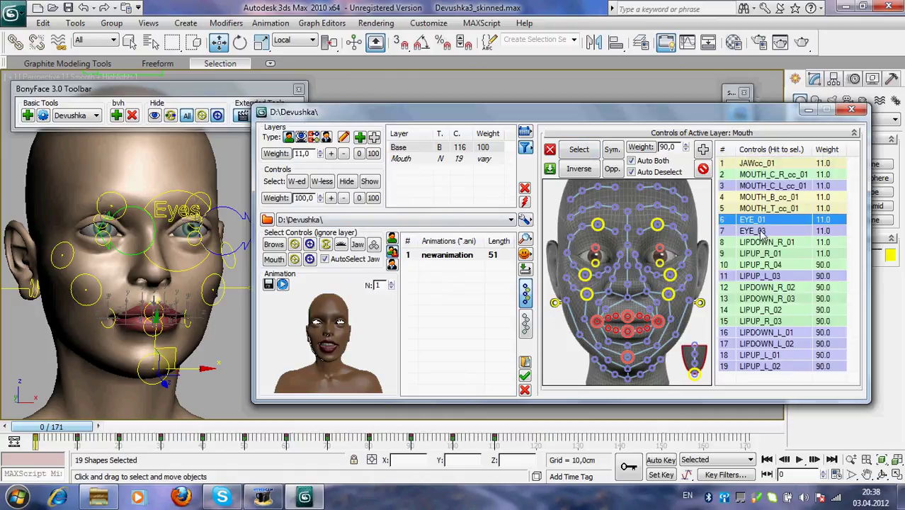
ctrl+click(757, 232)
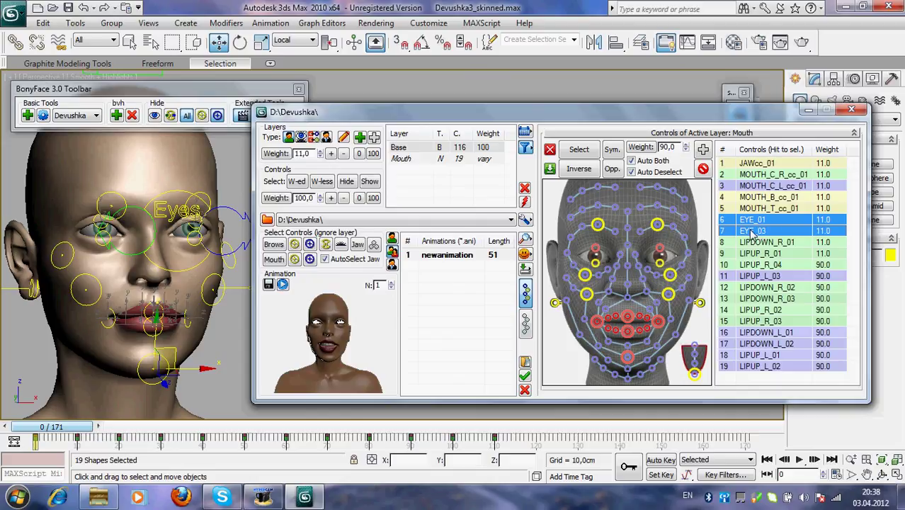
click(763, 151)
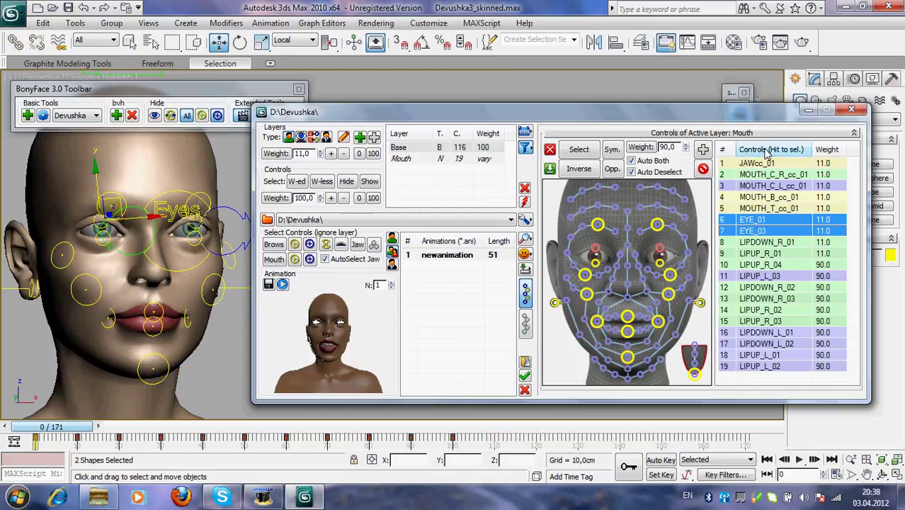
click(702, 168)
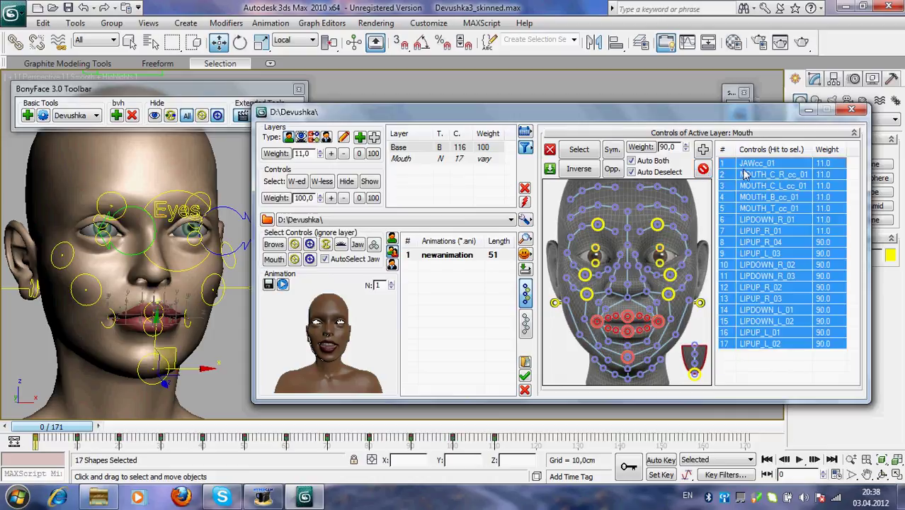
Set the weight of all remaining Mouth layer controls to 90, play the animation and rewind to frame 0
click(645, 148)
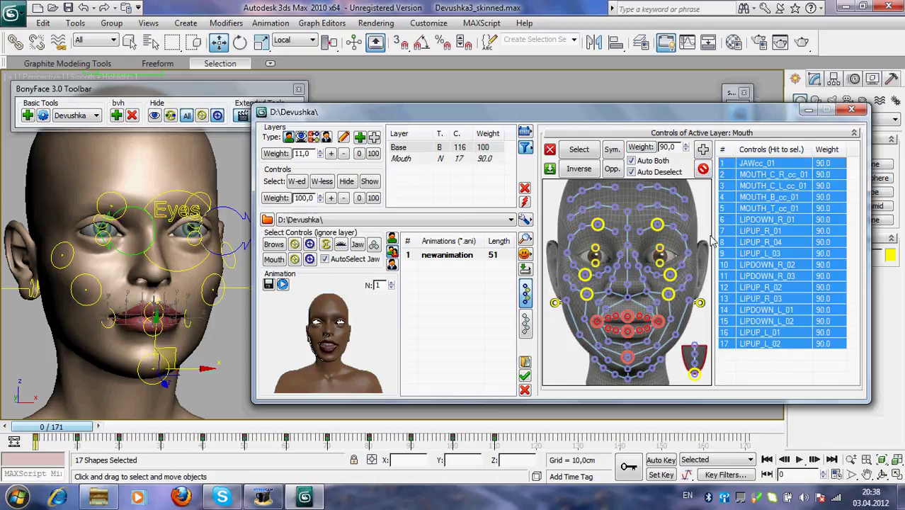
click(798, 460)
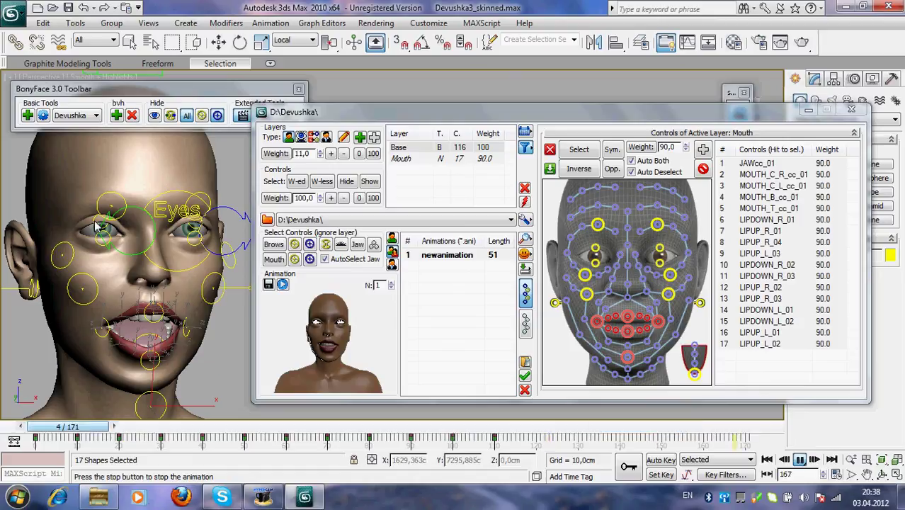
click(799, 460)
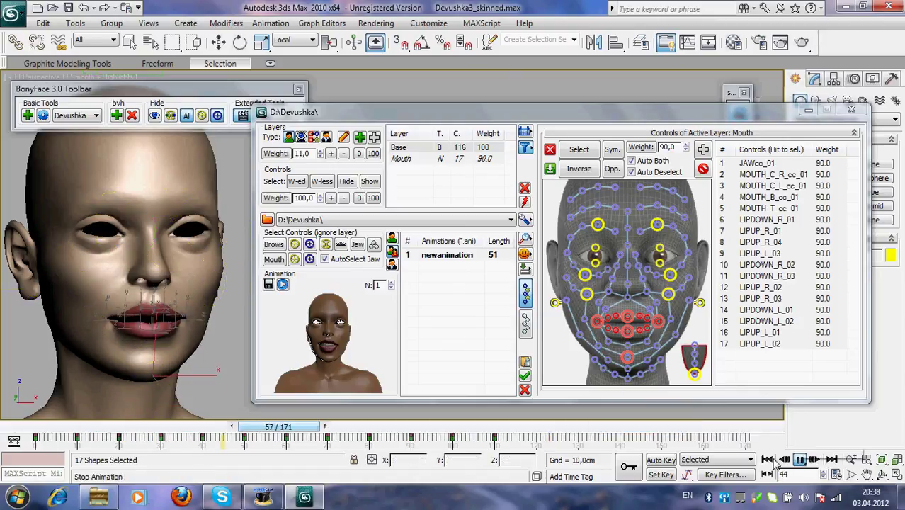
click(768, 461)
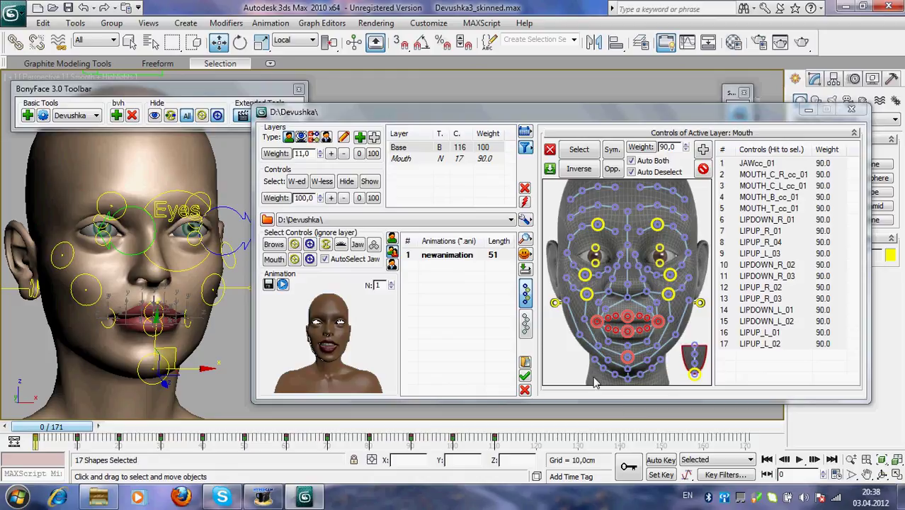
Collapse the layer controls panel and quick-select the brow and mouth control groups, including their subsets, regardless of layer
click(527, 148)
drag(415, 122, 566, 109)
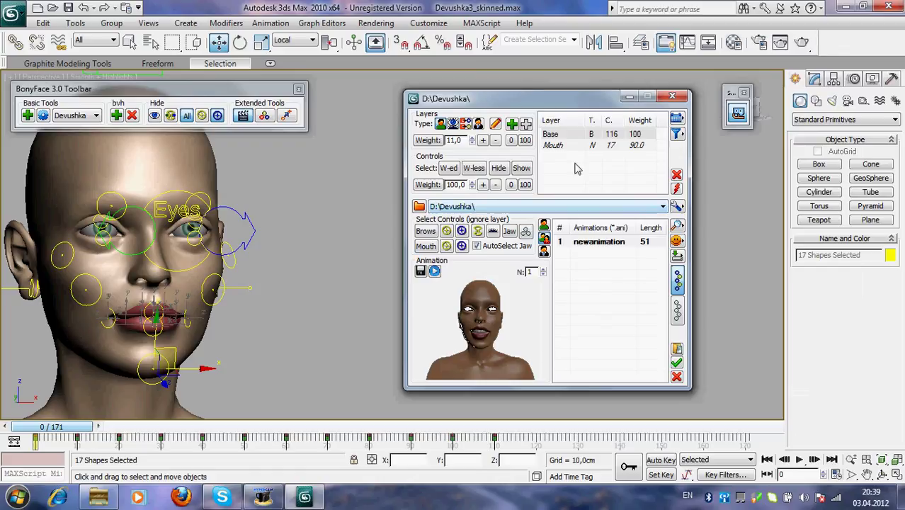
click(425, 233)
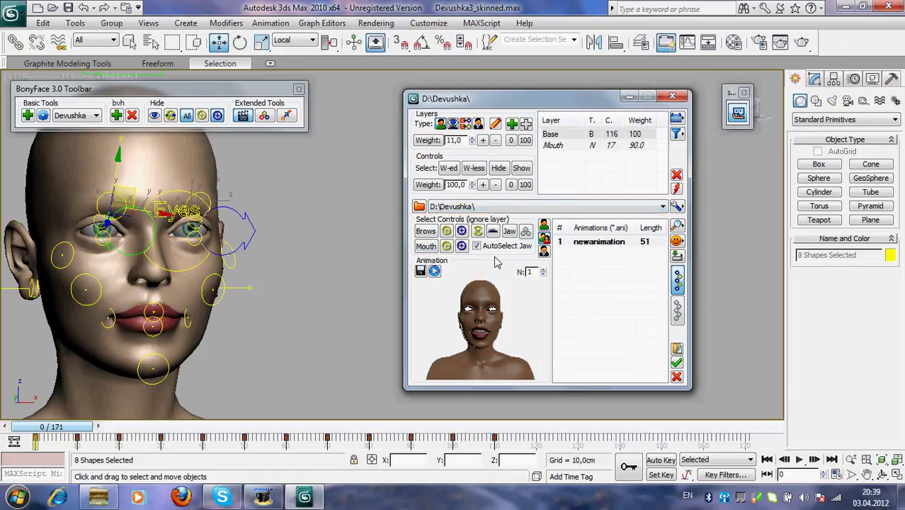
click(461, 232)
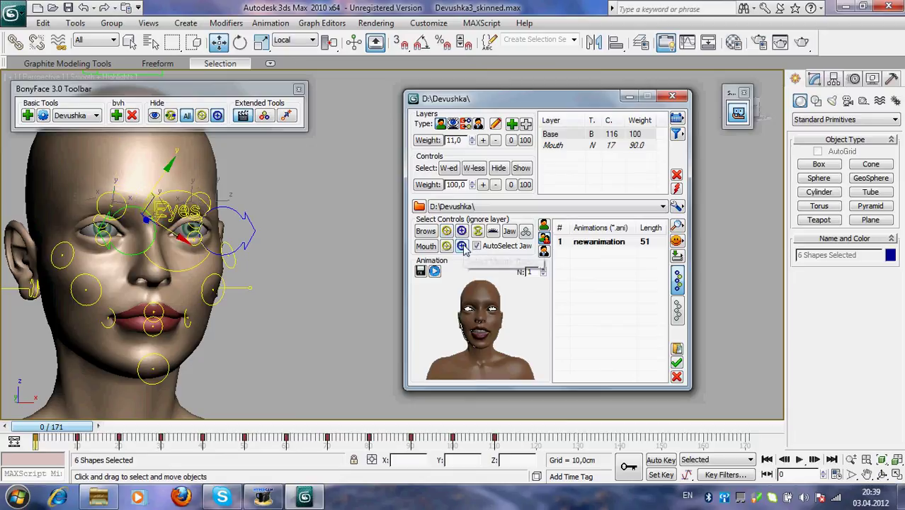
click(461, 247)
click(447, 246)
click(461, 246)
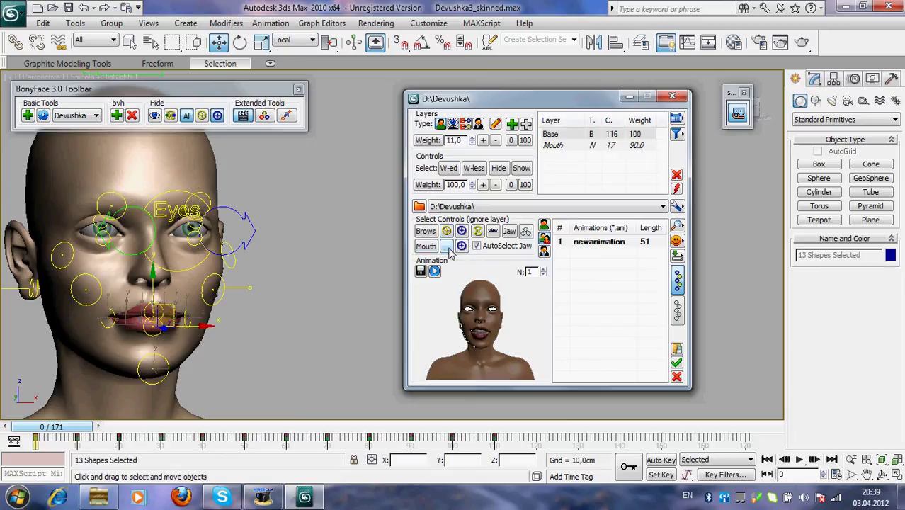
Select all mouth controls and show the direct controls on the face
click(428, 247)
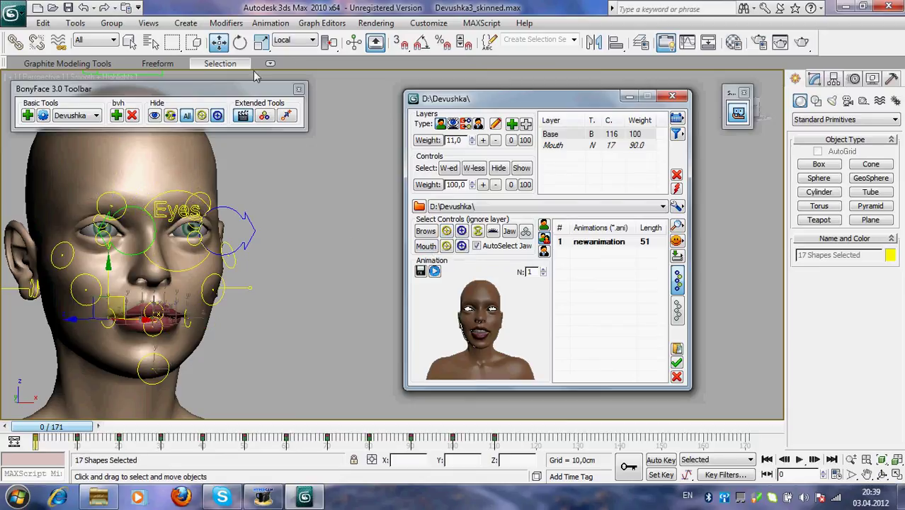
click(201, 116)
click(217, 116)
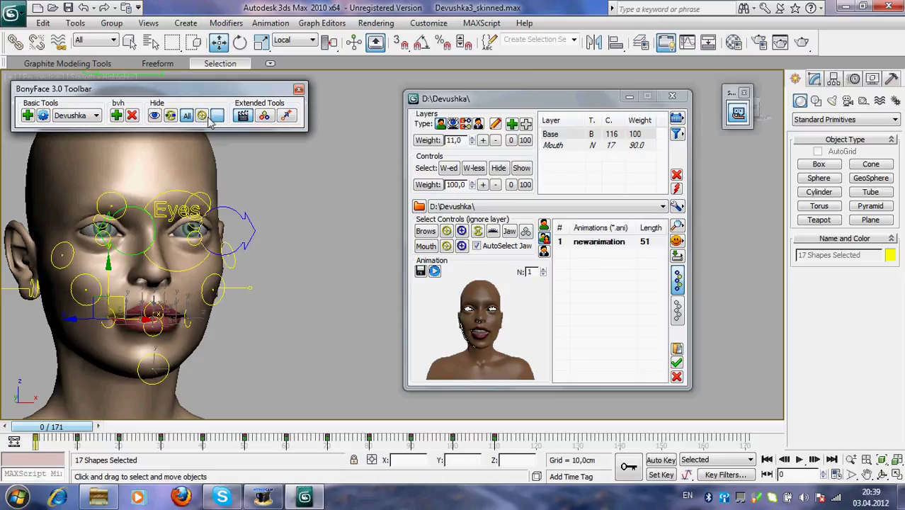
click(217, 117)
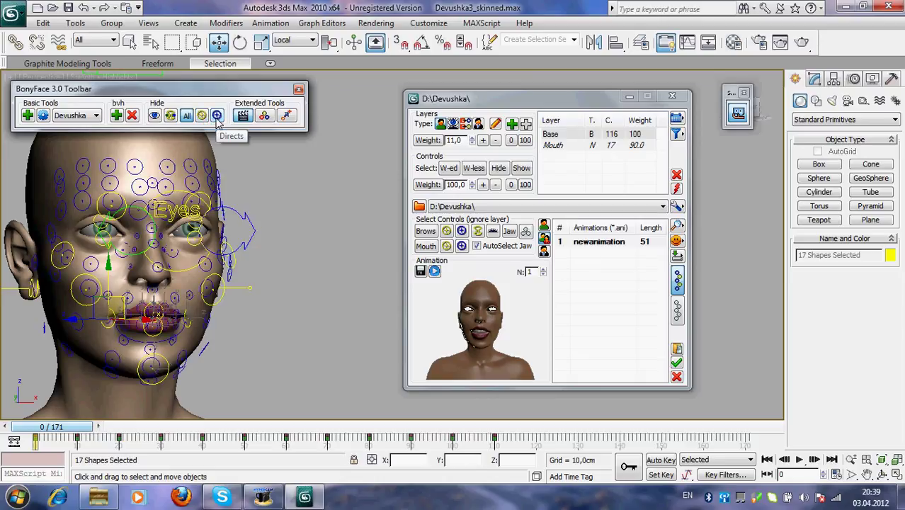
Select all brow controls, set the layer weight value to 100, and create a layer named Brows from them
click(426, 232)
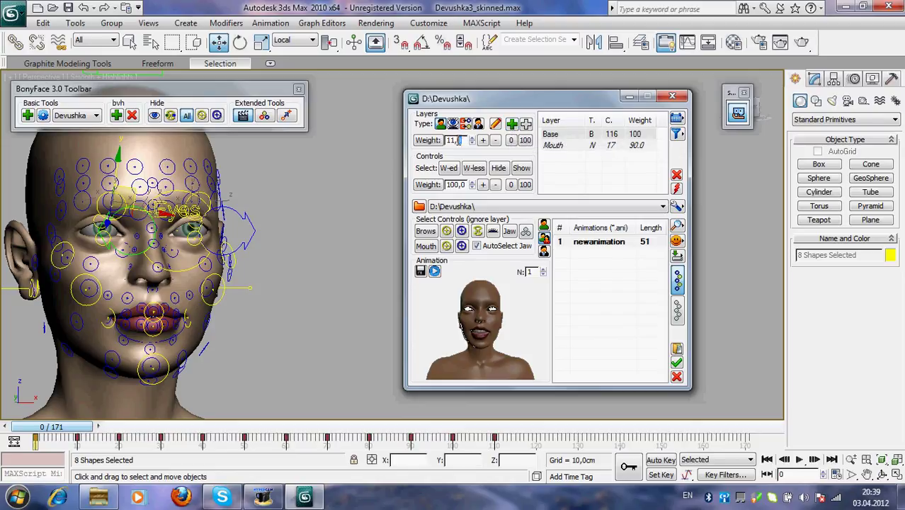
text(1)
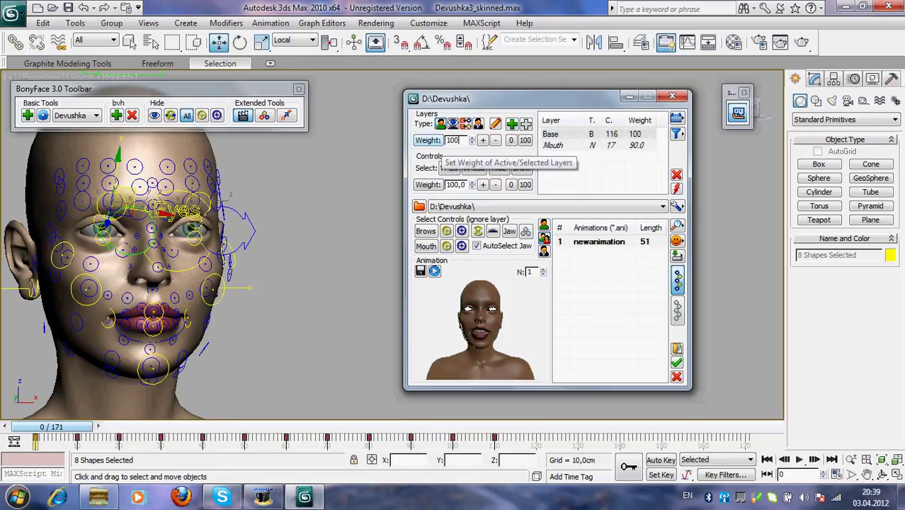
text(00)
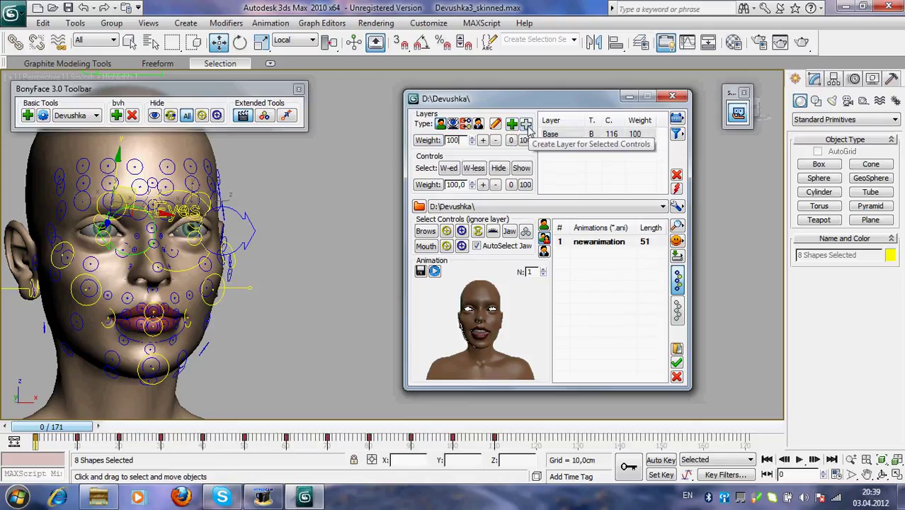
click(527, 125)
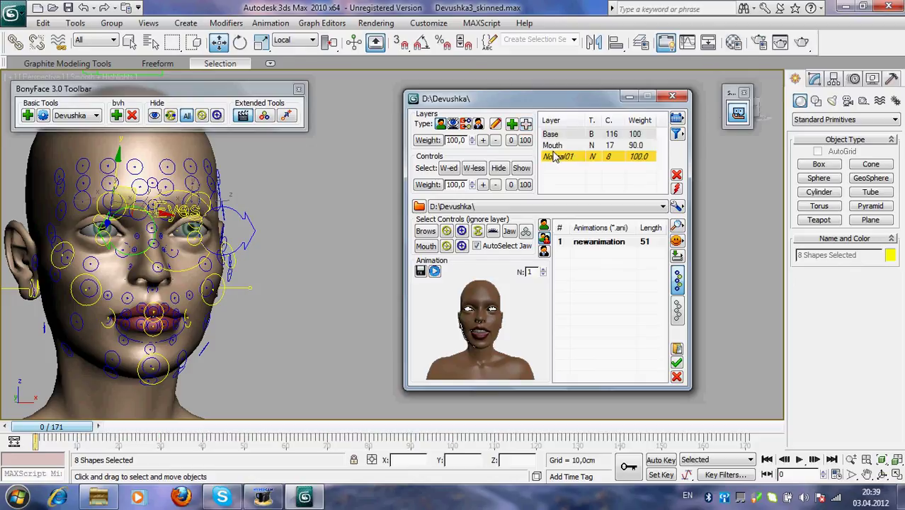
click(571, 159)
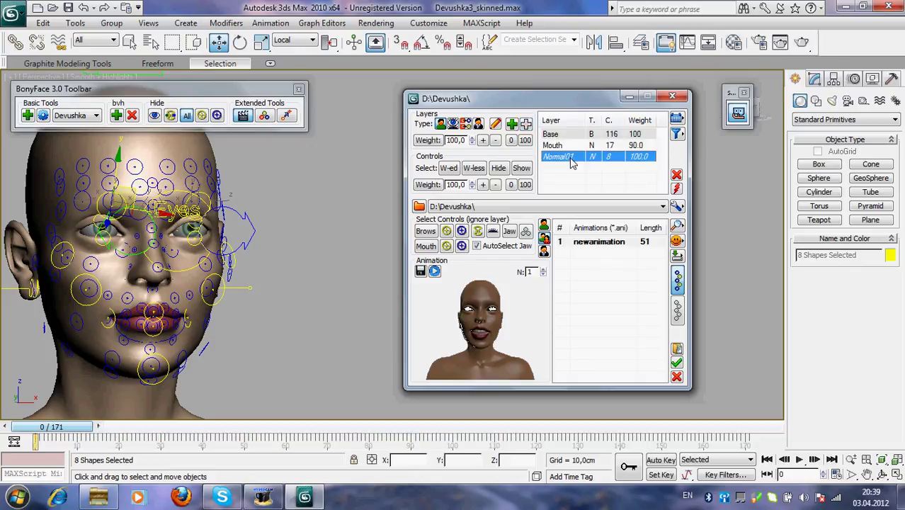
click(575, 160)
text(Brows)
key(Return)
Go to frame 20 and turn on automatic keying
click(793, 473)
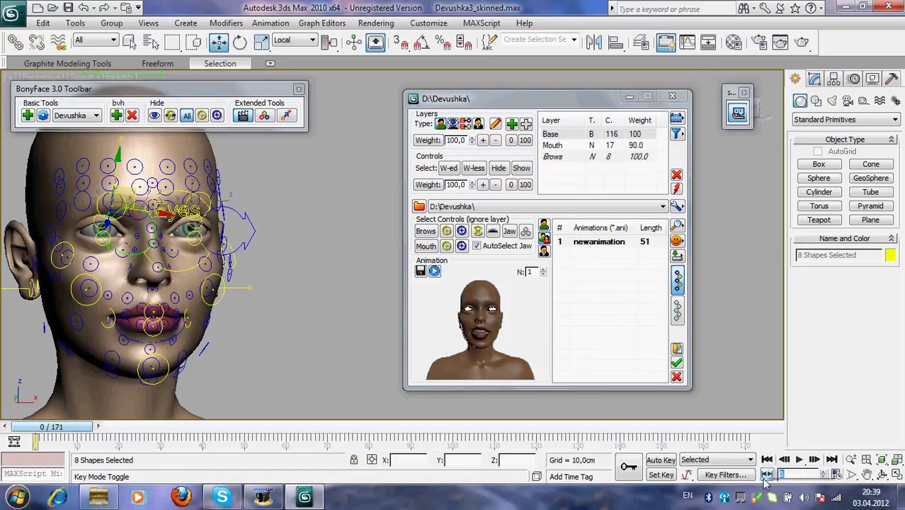
text(20)
key(Return)
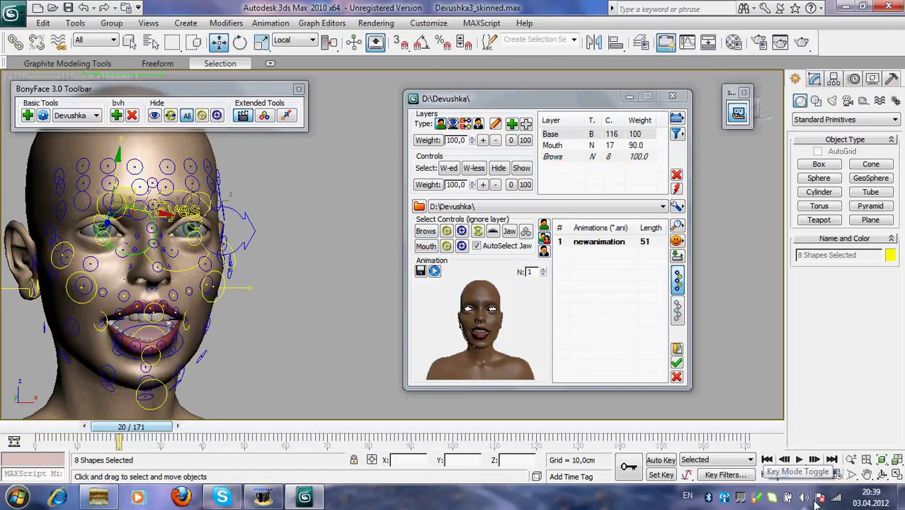
click(662, 460)
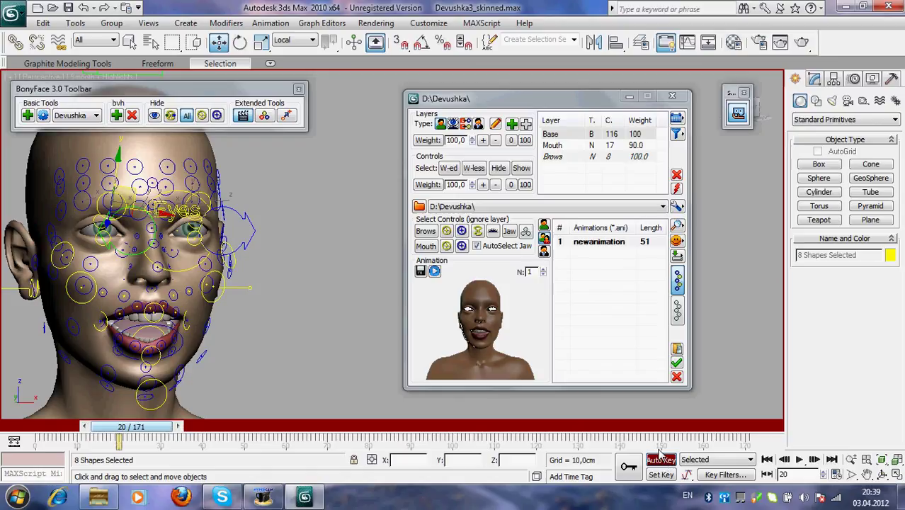
drag(241, 214, 128, 196)
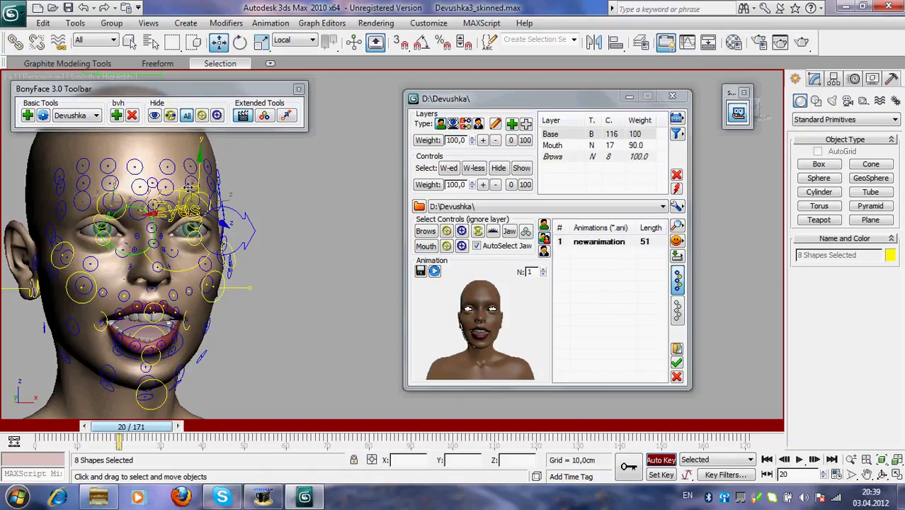
mouse_move(183, 190)
mouse_down()
mouse_move(213, 197)
mouse_move(175, 170)
mouse_move(170, 188)
mouse_move(182, 184)
mouse_move(184, 199)
mouse_up()
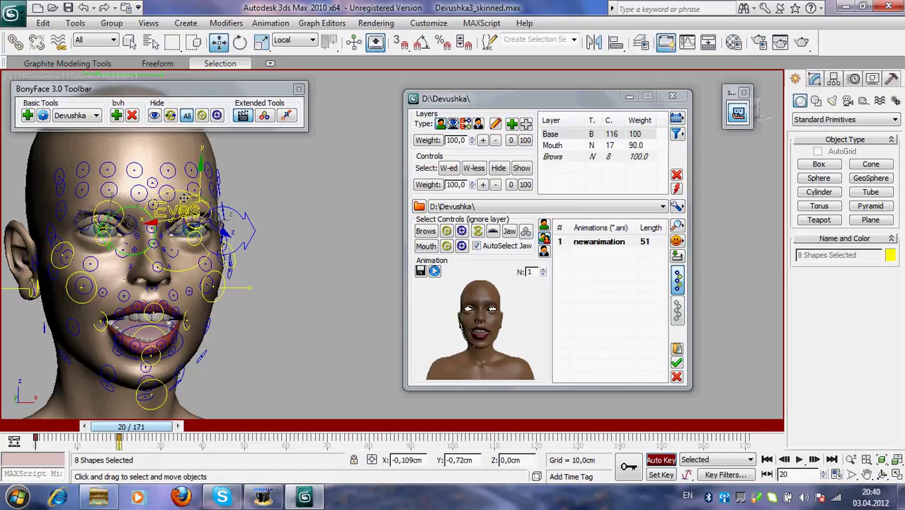
click(83, 8)
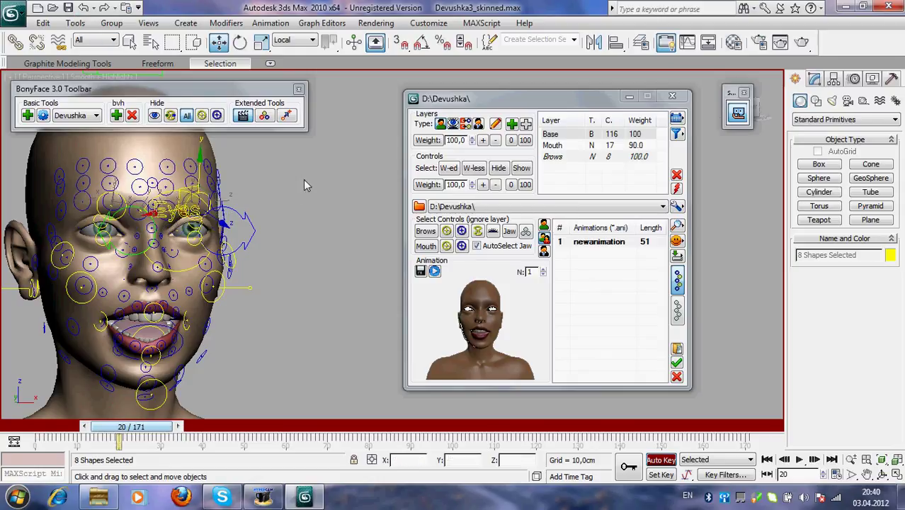
click(282, 178)
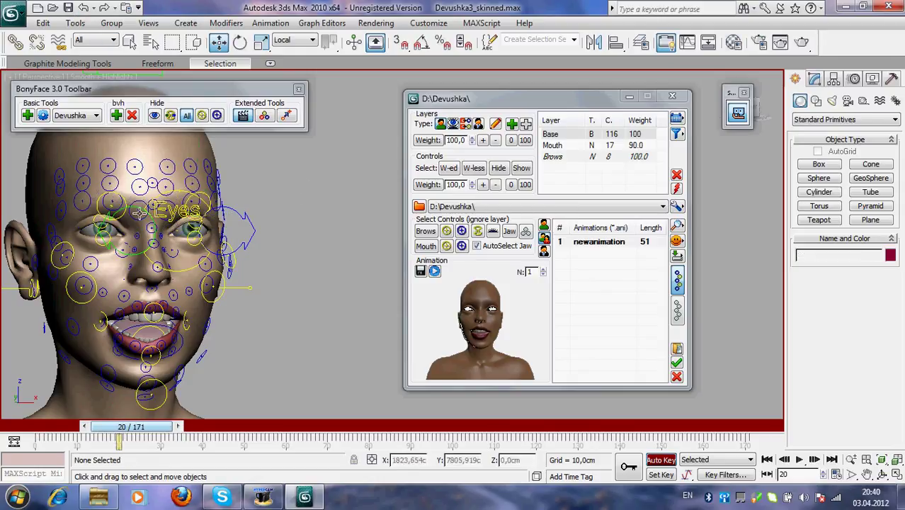
Key two main brow controls at frame 20, moved about 1.535 cm in X and 0.243 cm in Y, then turn off automatic keying
click(101, 216)
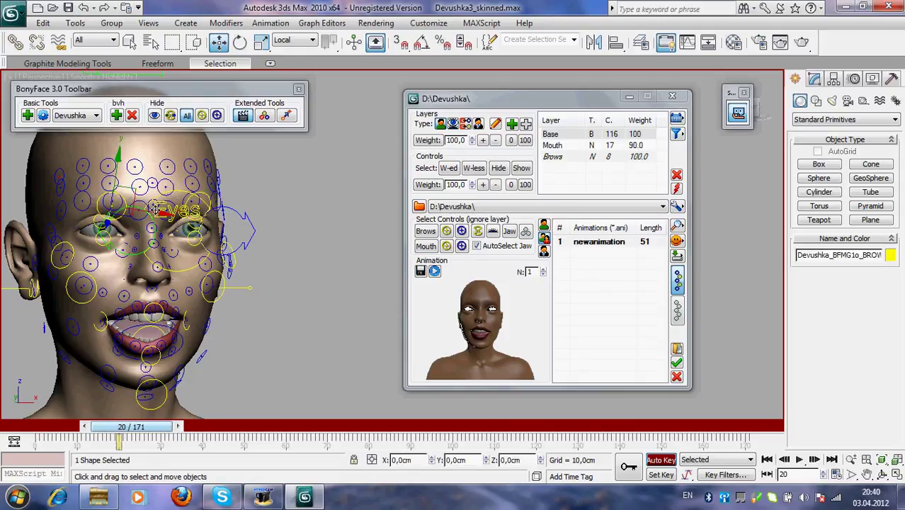
ctrl+click(203, 191)
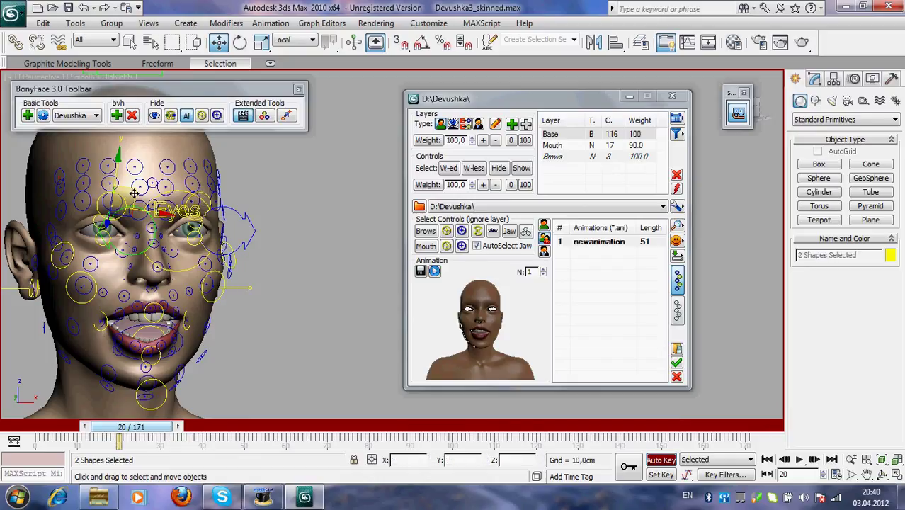
drag(132, 195, 153, 177)
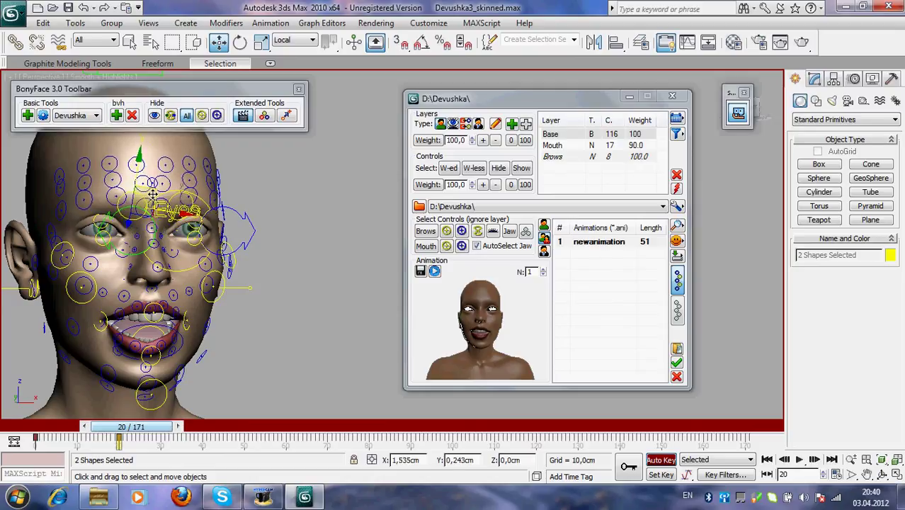
drag(199, 234, 199, 233)
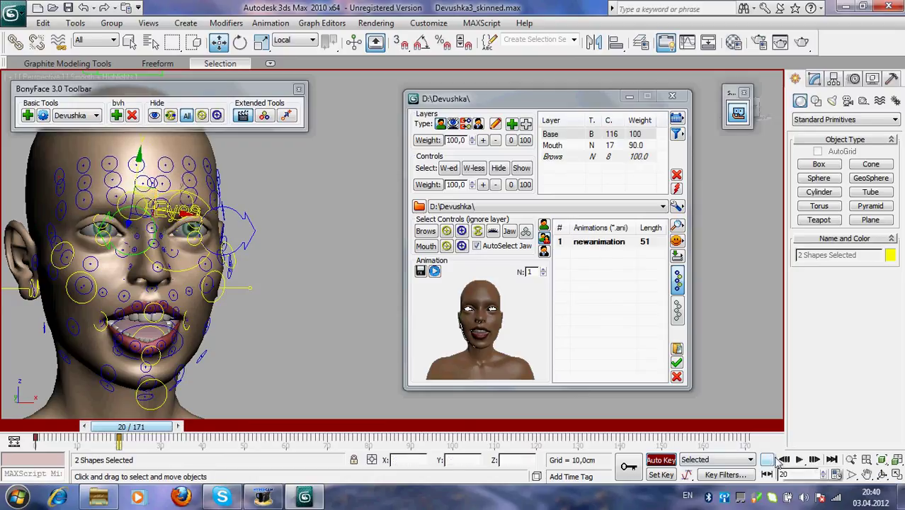
click(663, 462)
Play the animation from the start twice to check the brow movement over the mouth layer, and rewind to frame 0
click(768, 460)
click(798, 459)
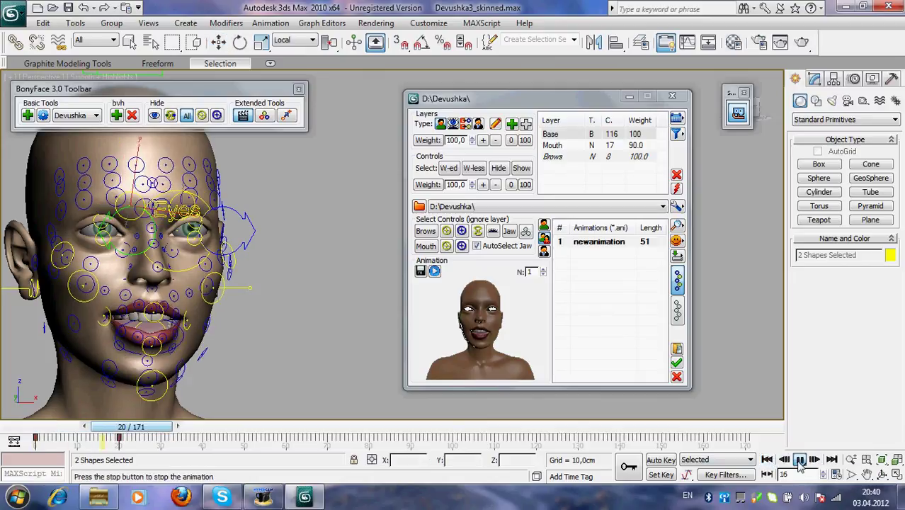
click(799, 460)
click(769, 460)
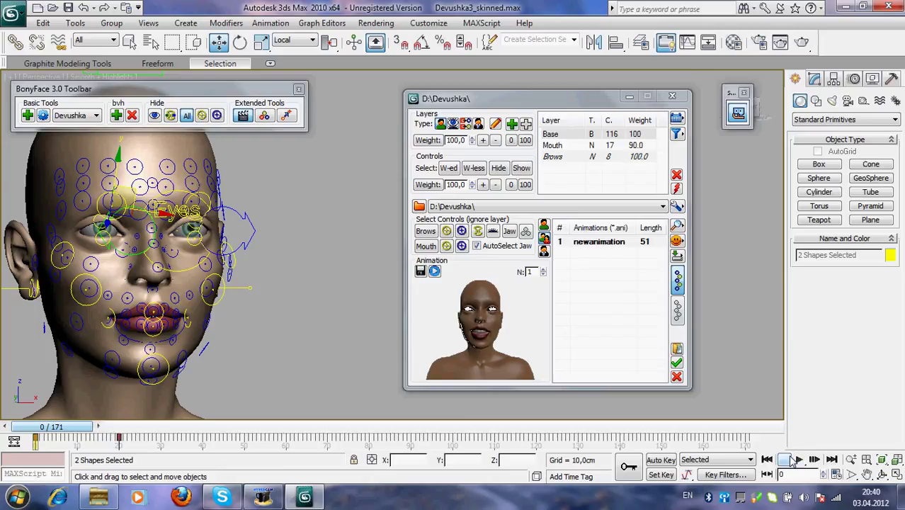
click(798, 460)
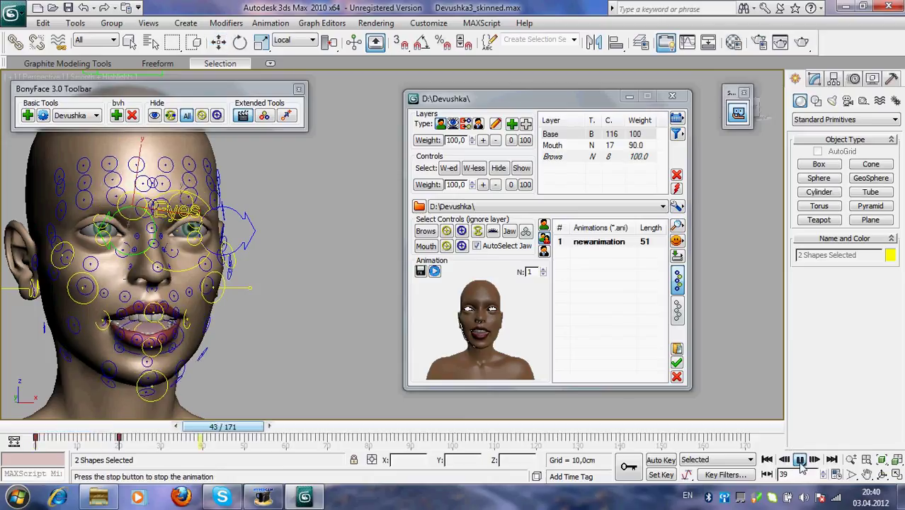
click(799, 460)
click(767, 460)
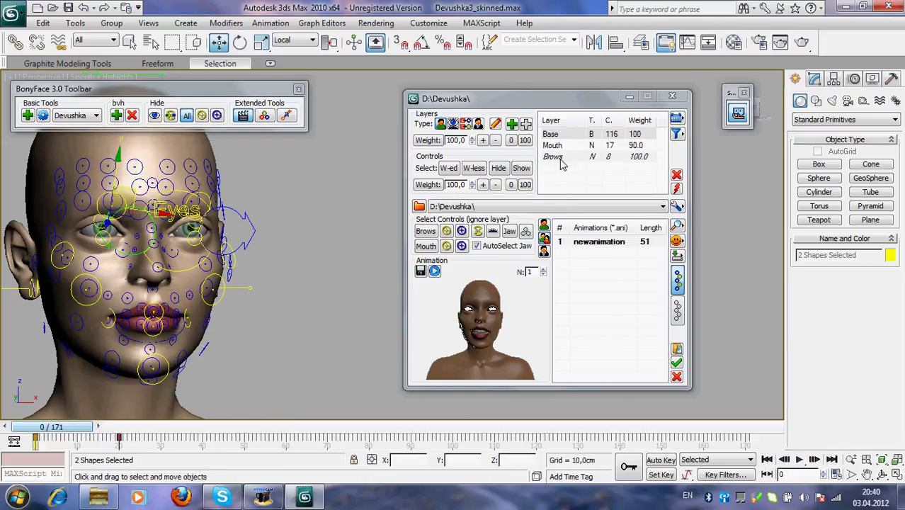
Select the Mouth and Brows layers and collapse the animation layers into a single layer
drag(559, 98, 575, 98)
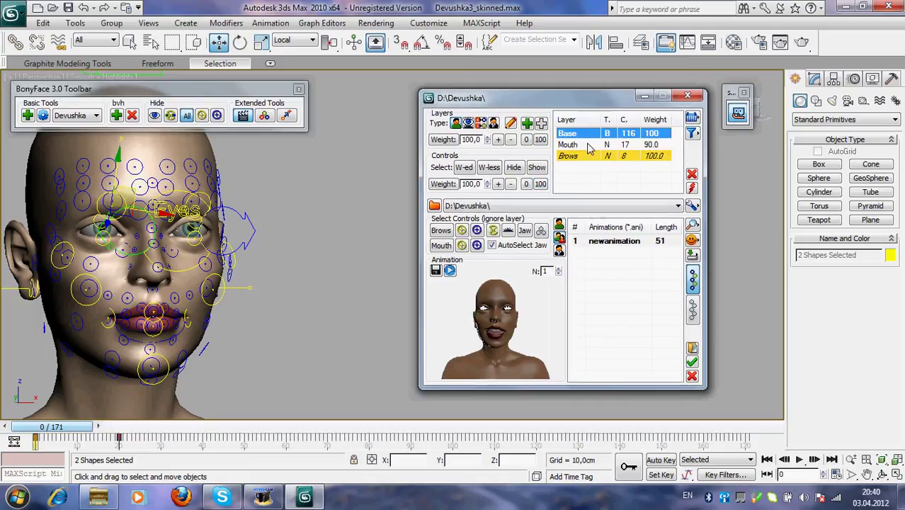
click(585, 145)
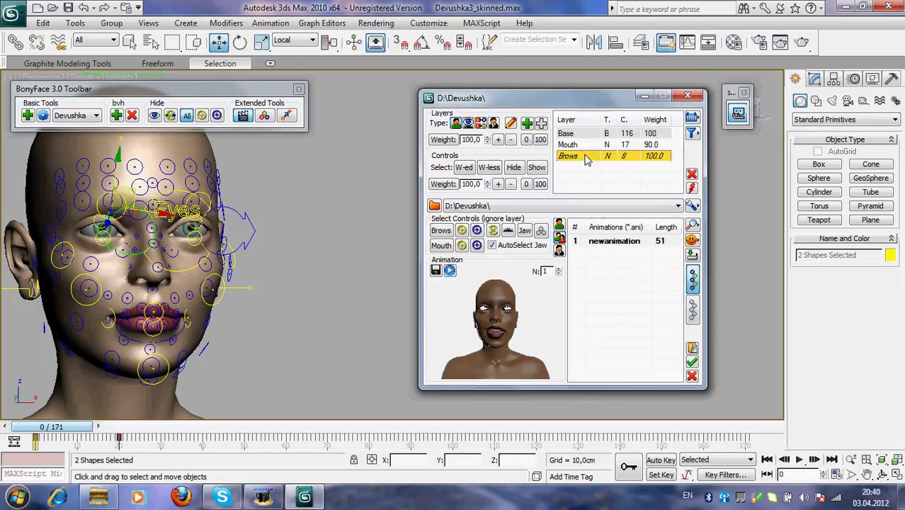
ctrl+click(585, 156)
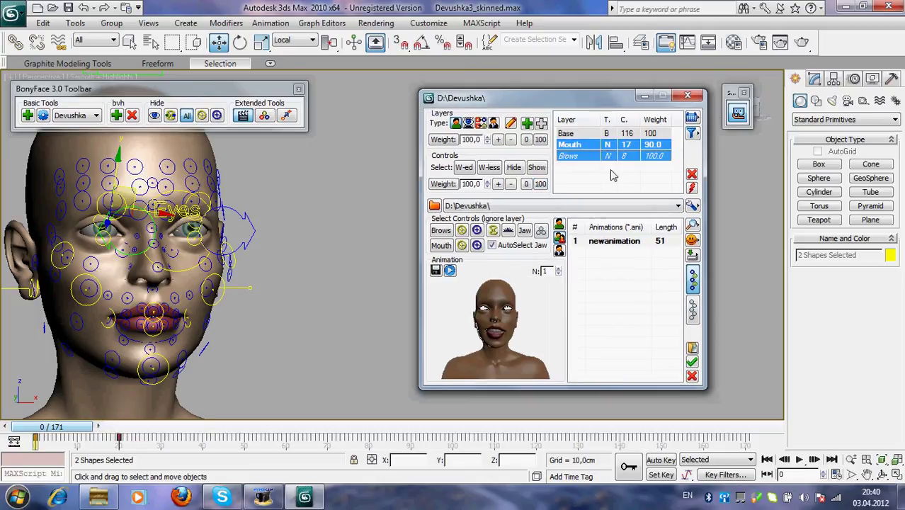
click(693, 190)
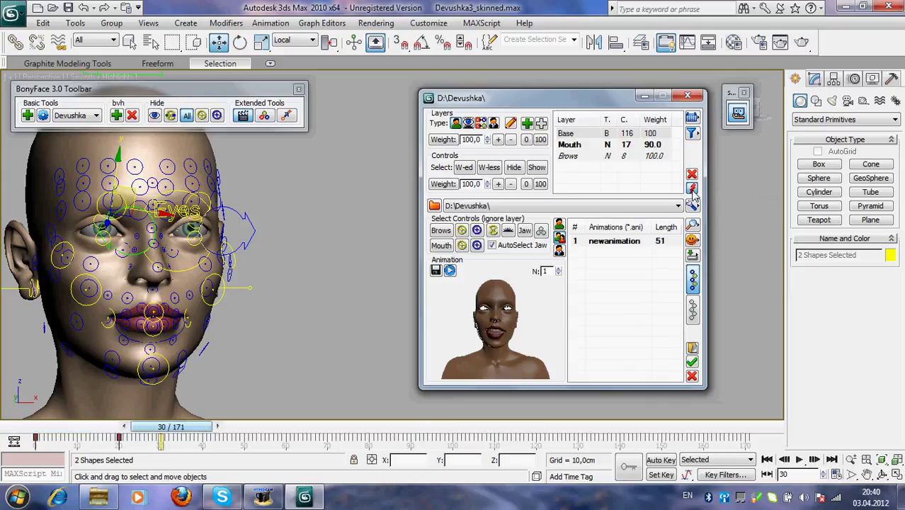
click(693, 191)
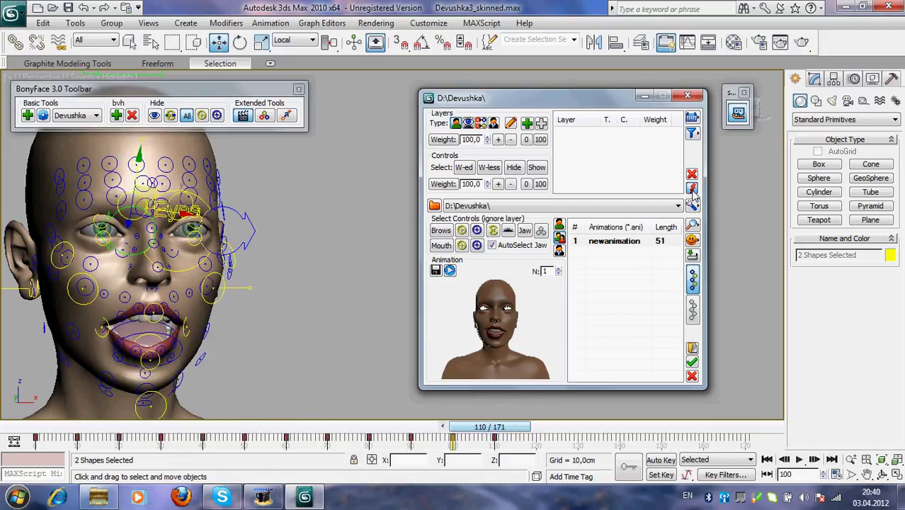
click(693, 189)
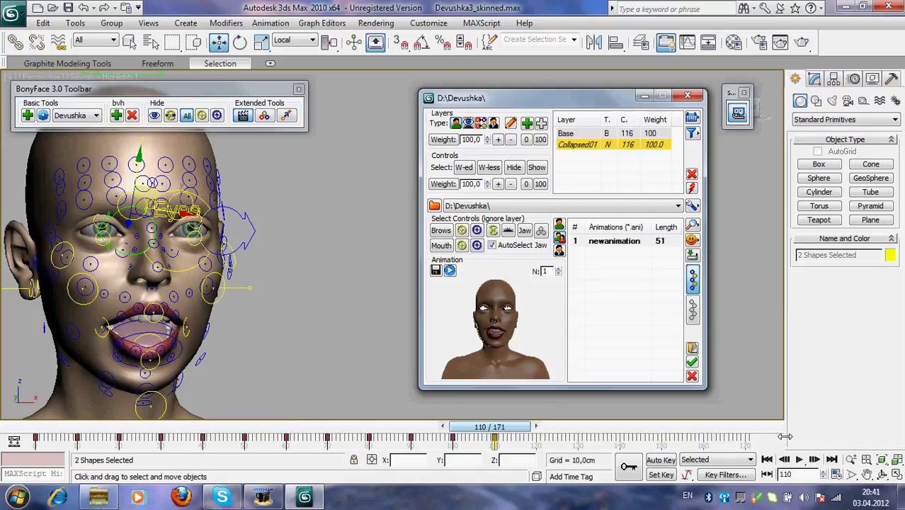
Play the collapsed layer's animation from the start and rewind to frame 0
click(767, 460)
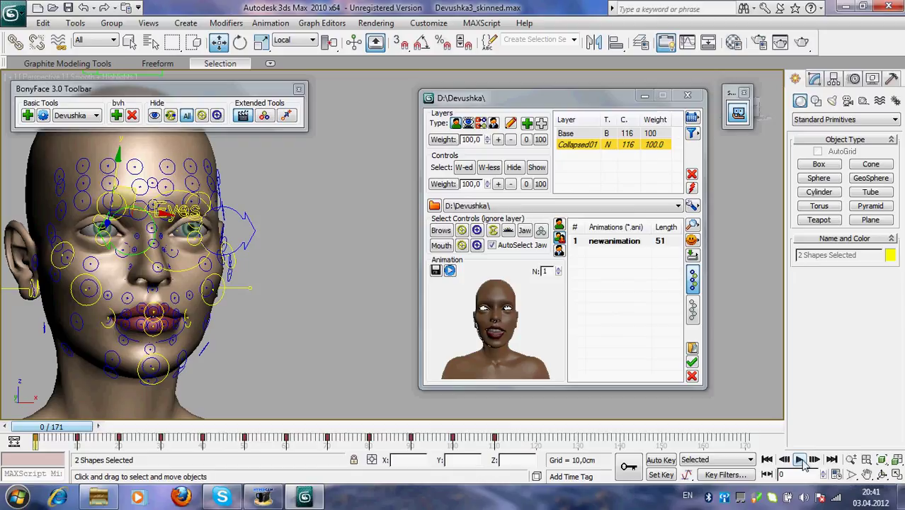
click(800, 460)
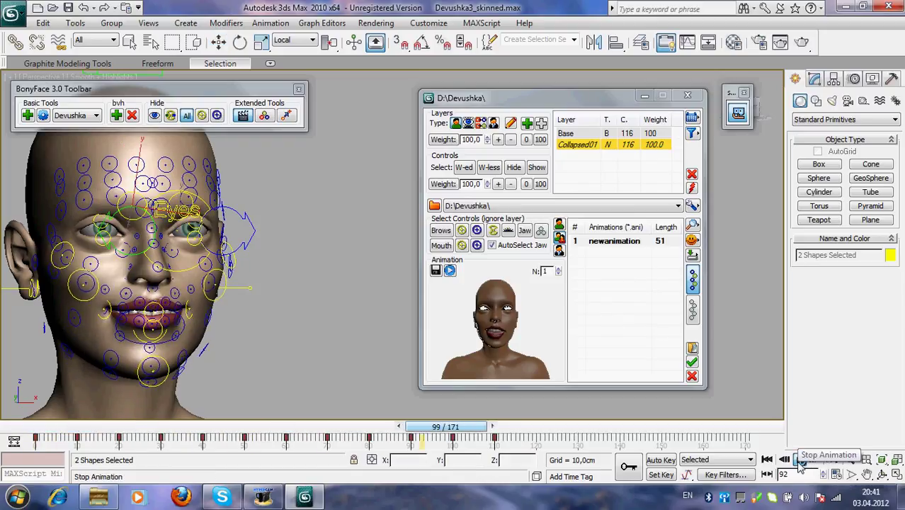
click(800, 460)
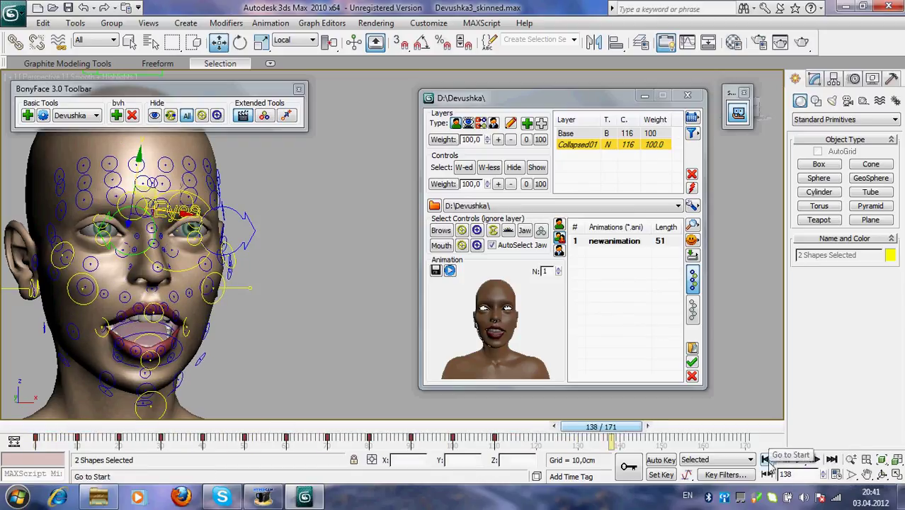
click(767, 460)
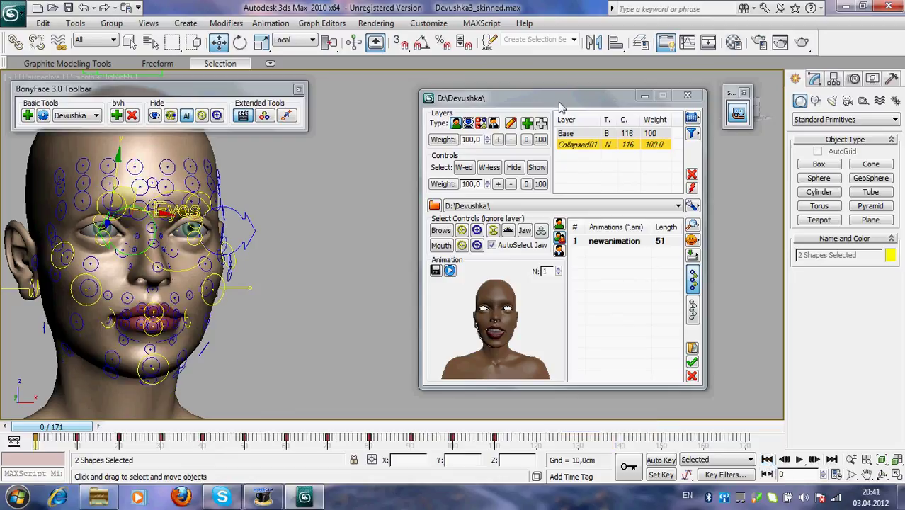
drag(559, 103, 528, 100)
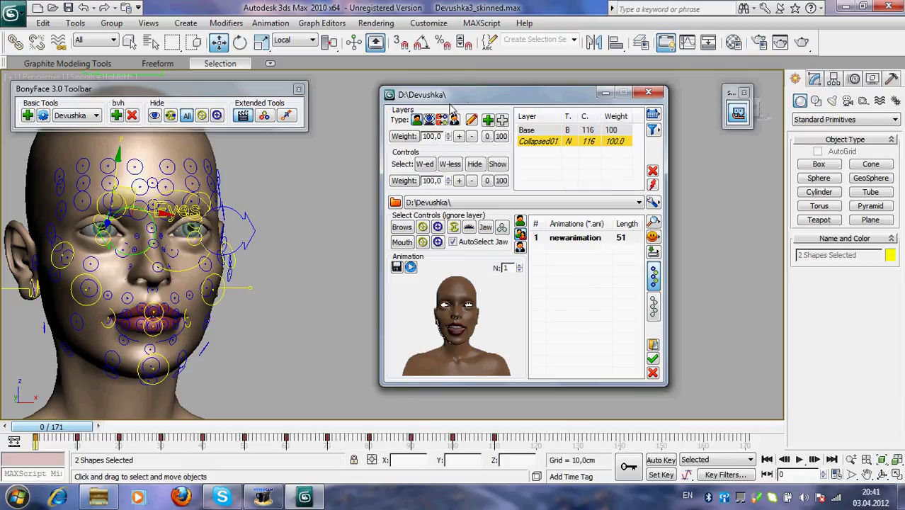
drag(464, 103, 482, 104)
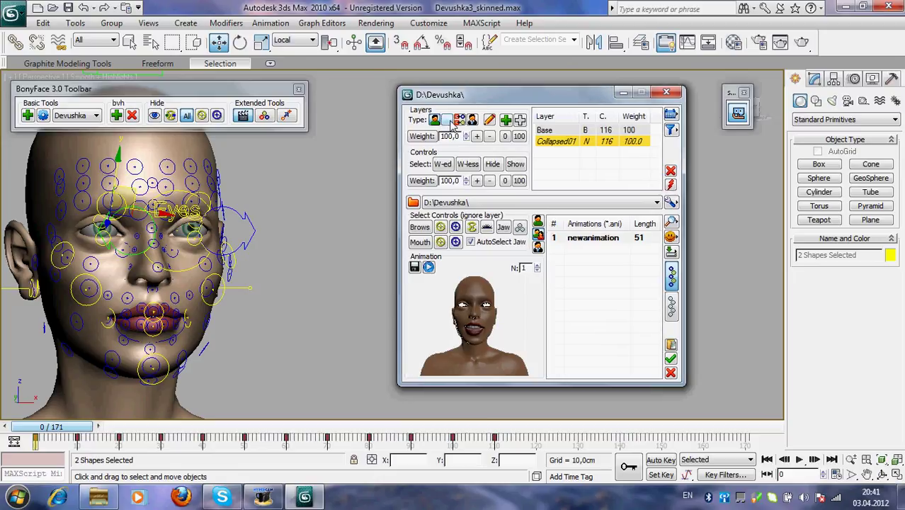